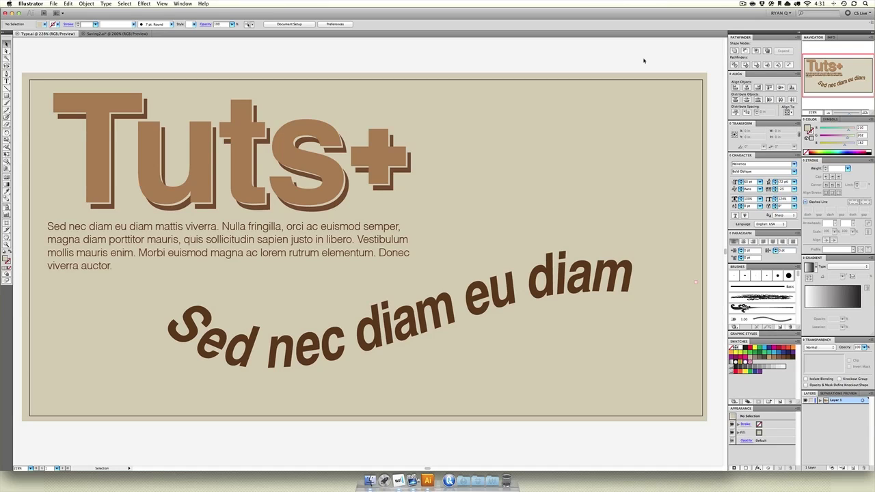
# Step: Clear the artboard by deleting all the text artwork and the beige background rectangle
pyautogui.press('super+a')
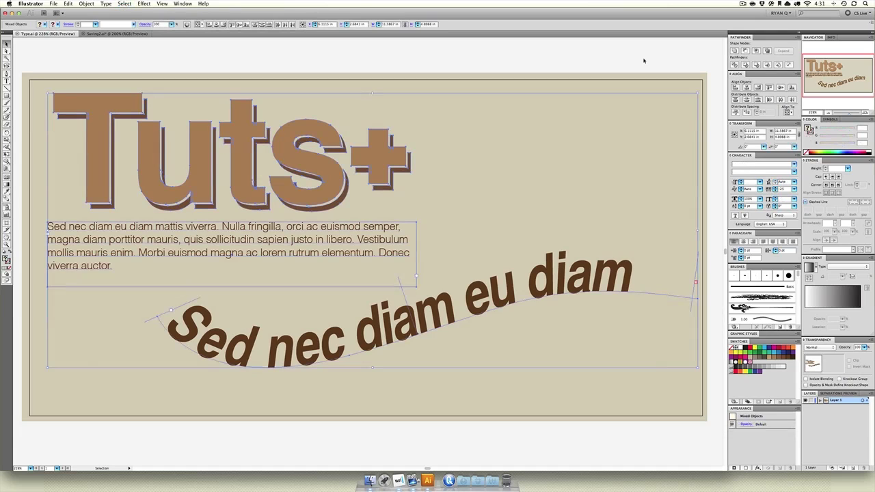
pyautogui.press('Delete')
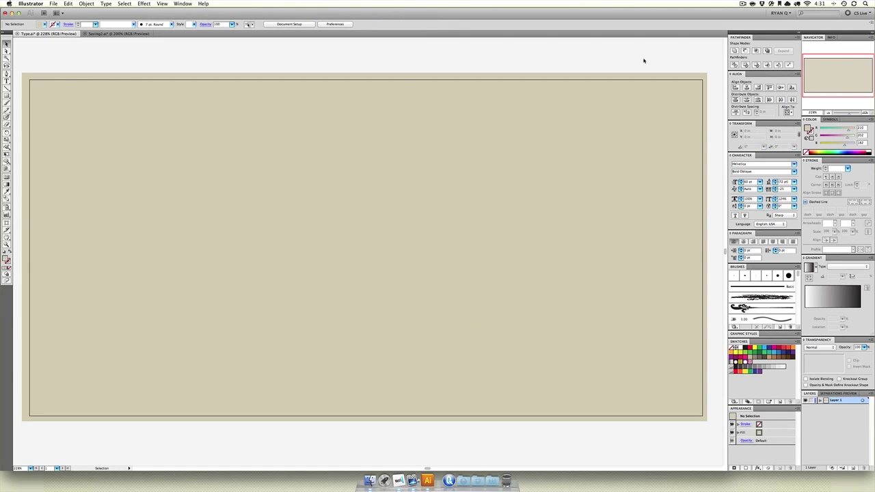
pyautogui.press('a')
pyautogui.press('alt')
pyautogui.press('super+a')
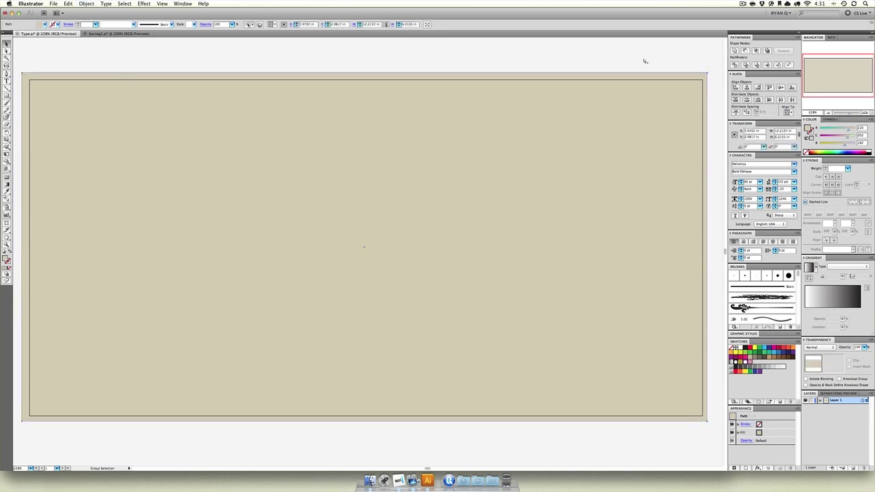
pyautogui.press('Delete')
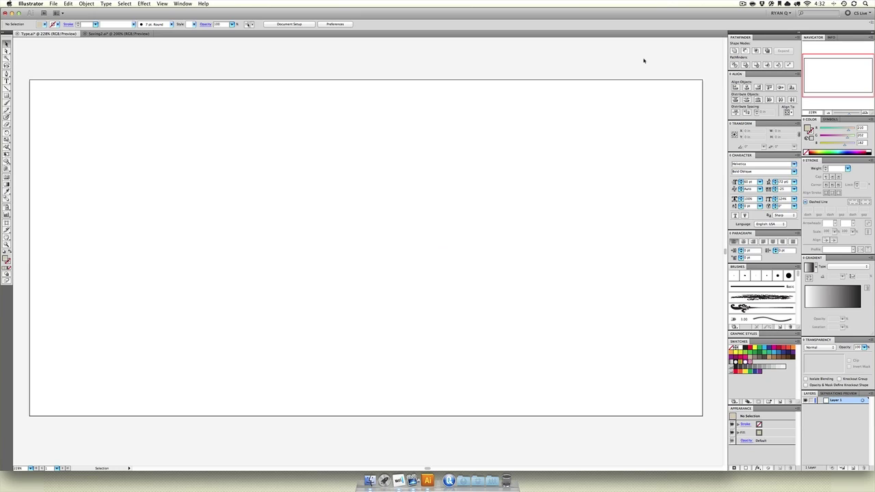
# Step: Float the Stroke panel over the canvas, and hide and restore its full set of options
pyautogui.moveTo(817, 161); pyautogui.dragTo(545, 110)
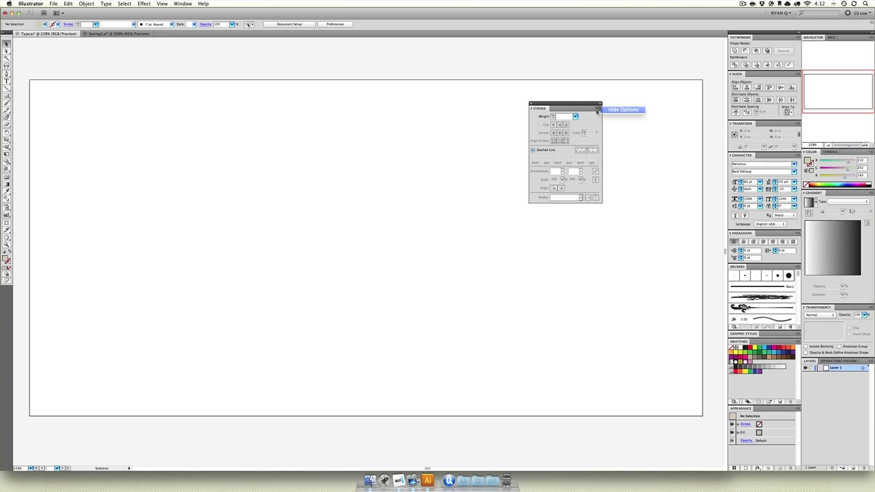
pyautogui.click(619, 110)
pyautogui.click(600, 109)
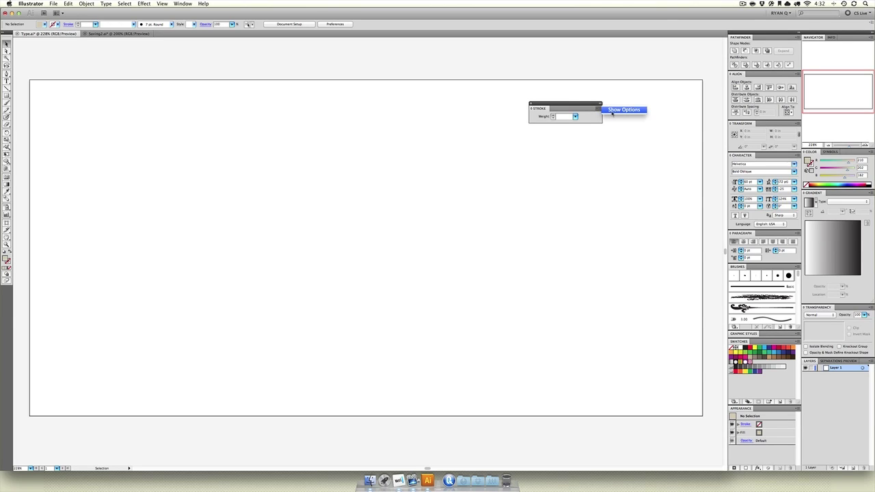
pyautogui.click(560, 112)
pyautogui.click(599, 109)
pyautogui.click(611, 114)
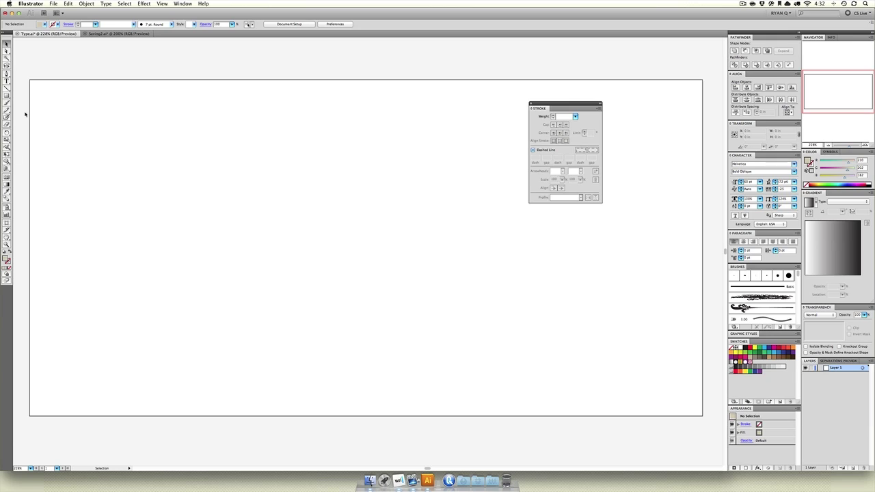
# Step: Draw a beige-filled circle on the left half of the artboard and give it a brown stroke
pyautogui.moveTo(6, 95); pyautogui.dragTo(31, 111)
pyautogui.moveTo(233, 208); pyautogui.dragTo(342, 305)
pyautogui.click(6, 44)
pyautogui.moveTo(274, 218); pyautogui.dragTo(300, 258)
pyautogui.click(416, 212)
pyautogui.click(303, 209)
pyautogui.click(811, 166)
pyautogui.click(778, 358)
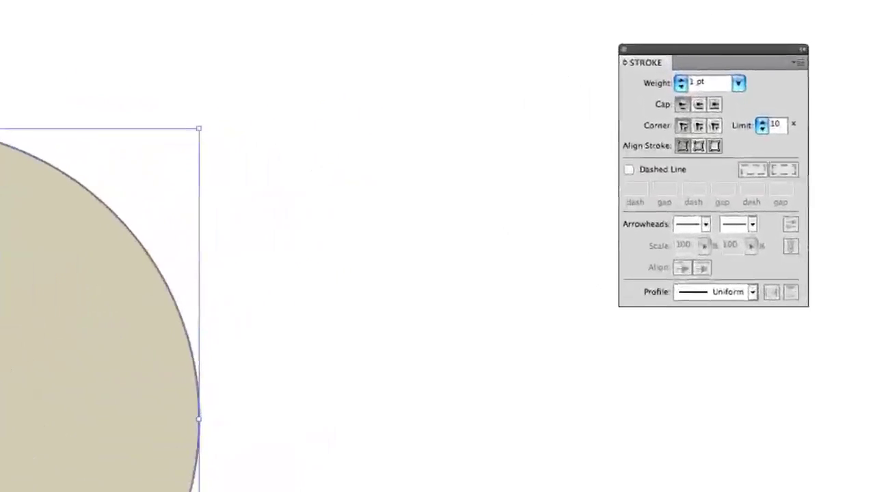
# Step: Set the circle's stroke weight to 20 pt and leave it deselected
pyautogui.click(725, 84)
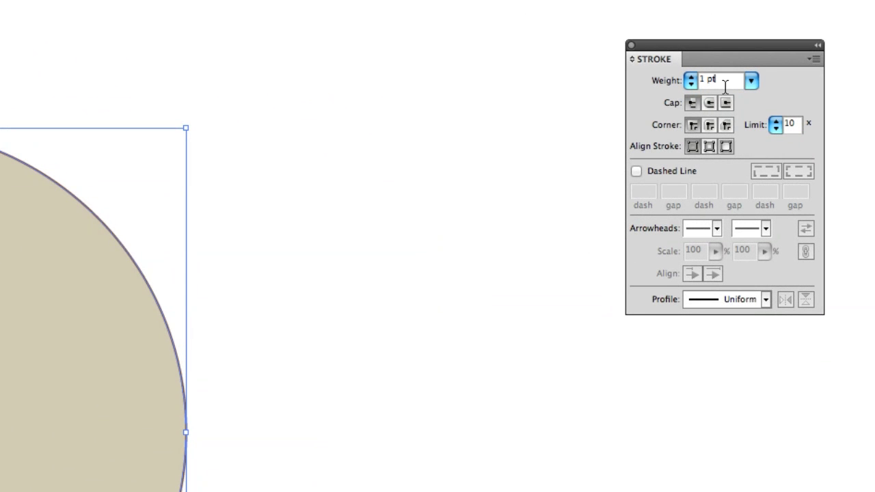
pyautogui.click(750, 81)
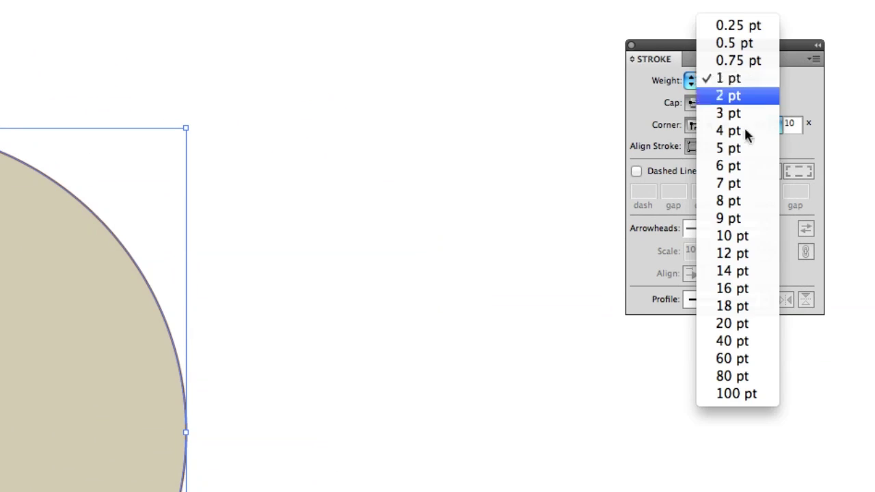
pyautogui.click(745, 326)
pyautogui.click(345, 282)
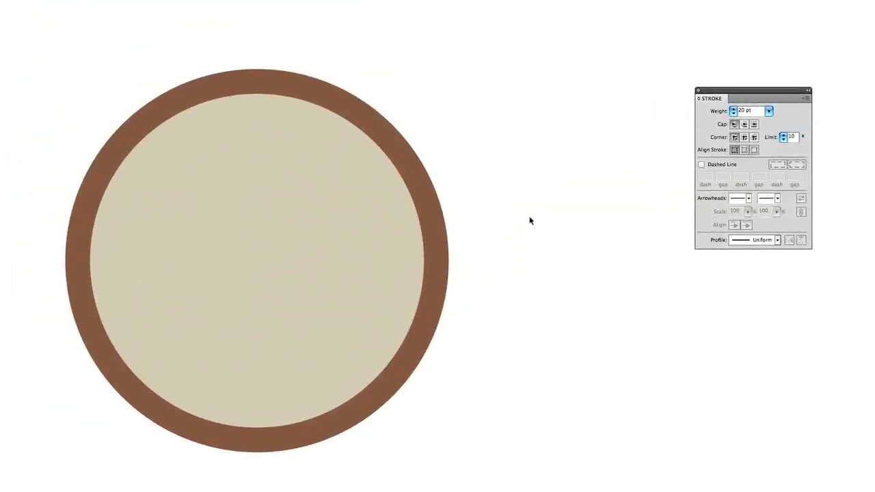
pyautogui.click(373, 206)
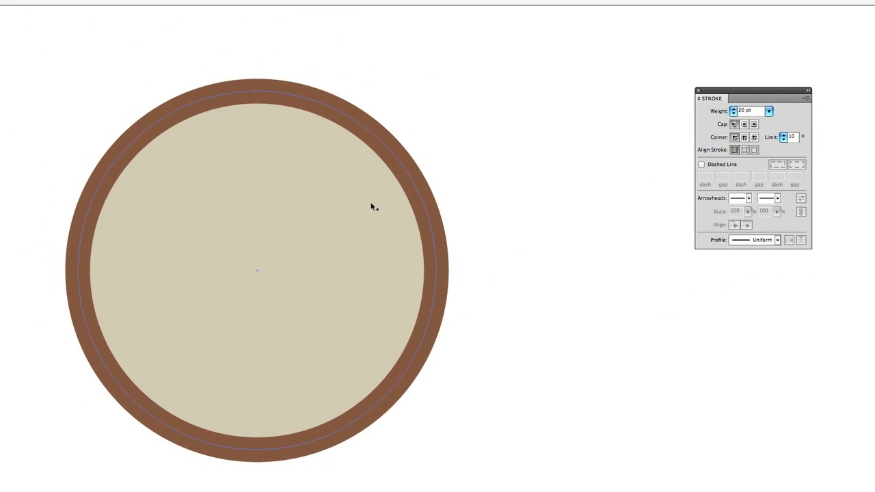
pyautogui.press('super+shift+a')
# Step: Draw a small square and a five-pointed star beside the circle, and arrange the square above the star
pyautogui.moveTo(474, 90); pyautogui.dragTo(550, 167)
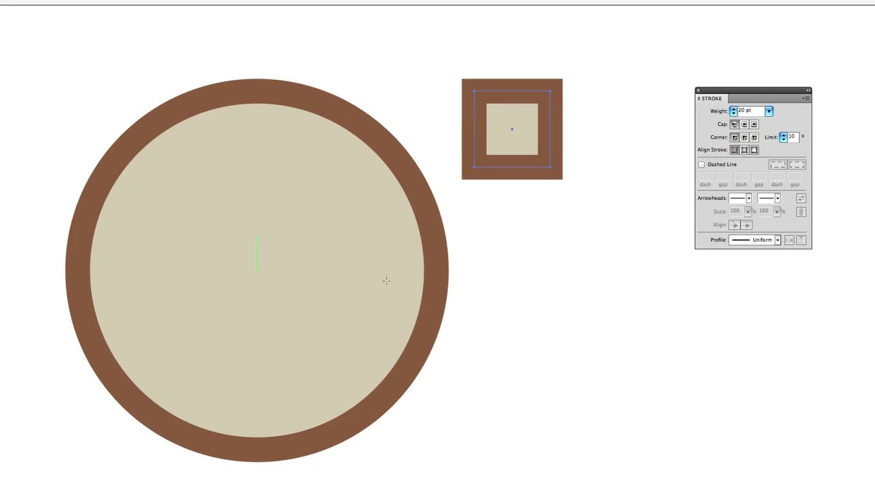
pyautogui.moveTo(518, 227)
pyautogui.mouseDown()
pyautogui.moveTo(586, 308)
pyautogui.moveTo(555, 276)
pyautogui.mouseUp()
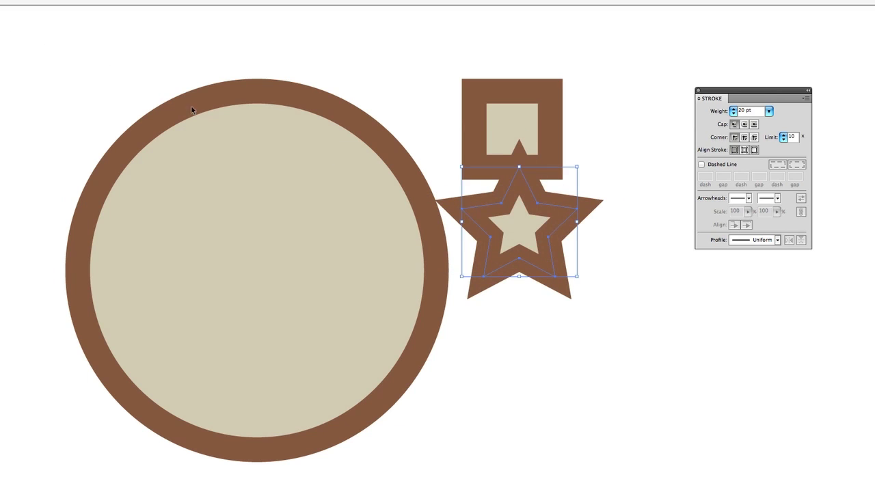
pyautogui.moveTo(534, 226); pyautogui.dragTo(556, 318)
pyautogui.moveTo(539, 163); pyautogui.dragTo(555, 122)
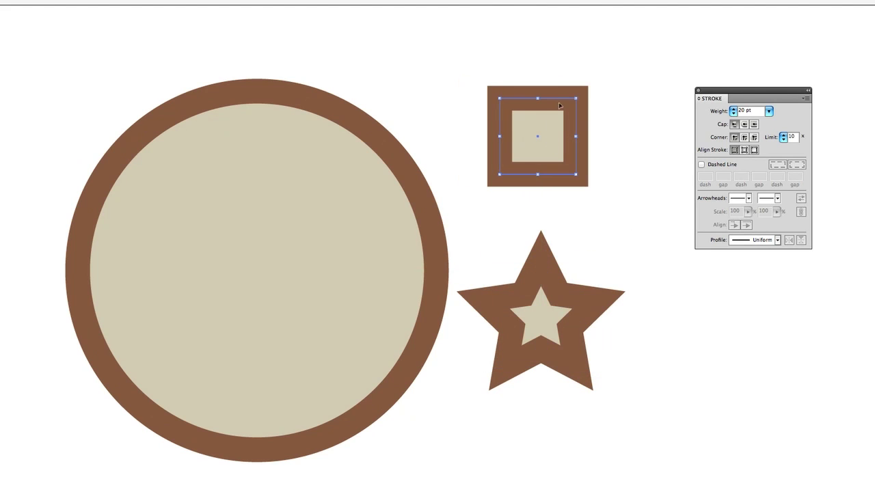
pyautogui.click(625, 183)
pyautogui.moveTo(635, 33); pyautogui.dragTo(510, 369)
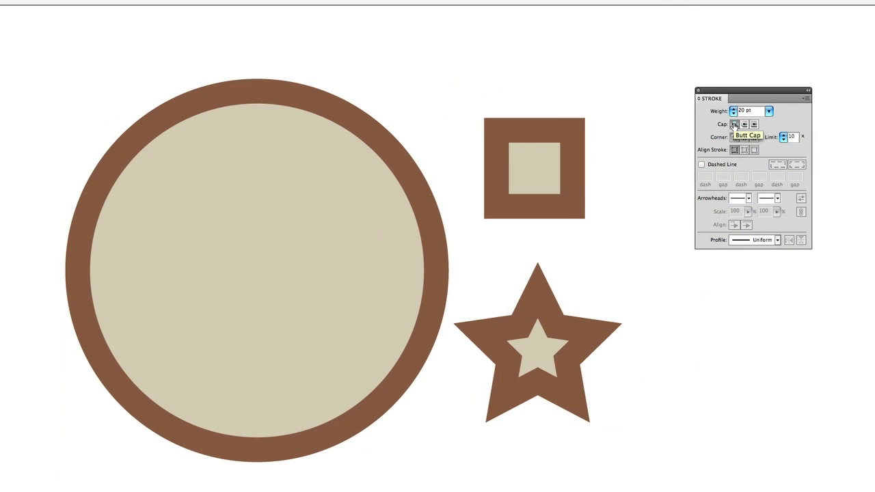
pyautogui.click(754, 125)
pyautogui.click(734, 125)
pyautogui.click(744, 125)
pyautogui.click(754, 126)
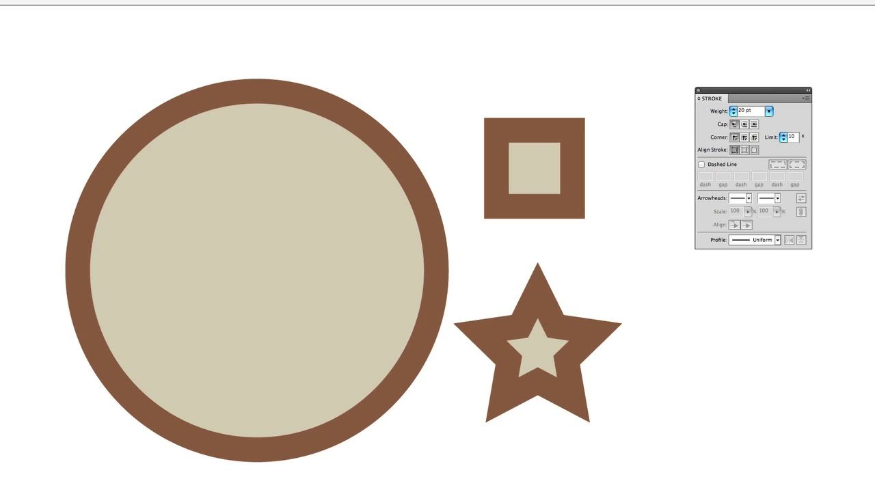
# Step: Draw a freehand wavy open path with the 20 pt brown stroke above the square
pyautogui.moveTo(369, 55)
pyautogui.mouseDown()
pyautogui.moveTo(465, 68)
pyautogui.moveTo(501, 39)
pyautogui.moveTo(554, 69)
pyautogui.moveTo(601, 32)
pyautogui.moveTo(646, 72)
pyautogui.mouseUp()
pyautogui.press('v')
pyautogui.click(160, 55)
pyautogui.moveTo(518, 37)
pyautogui.mouseDown()
pyautogui.moveTo(520, 67)
pyautogui.moveTo(575, 66)
pyautogui.mouseUp()
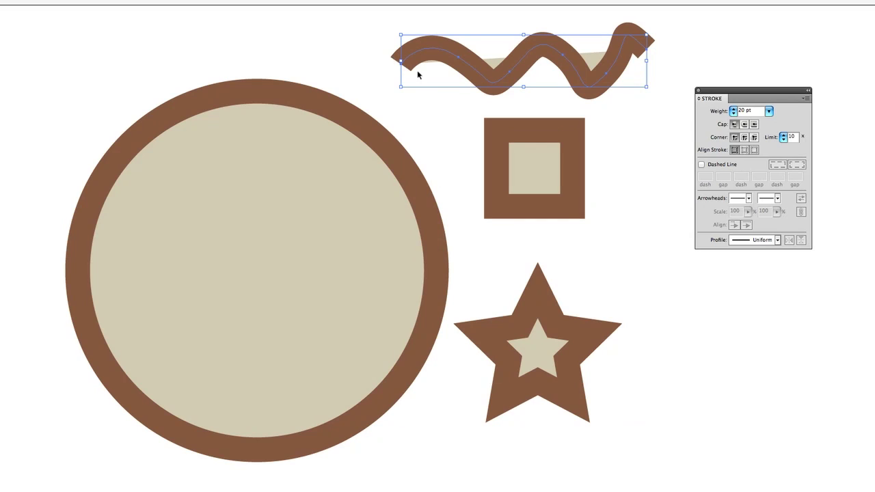
# Step: Compare projecting and butt caps on the wavy path's ends, and settle on Round Cap
pyautogui.click(754, 125)
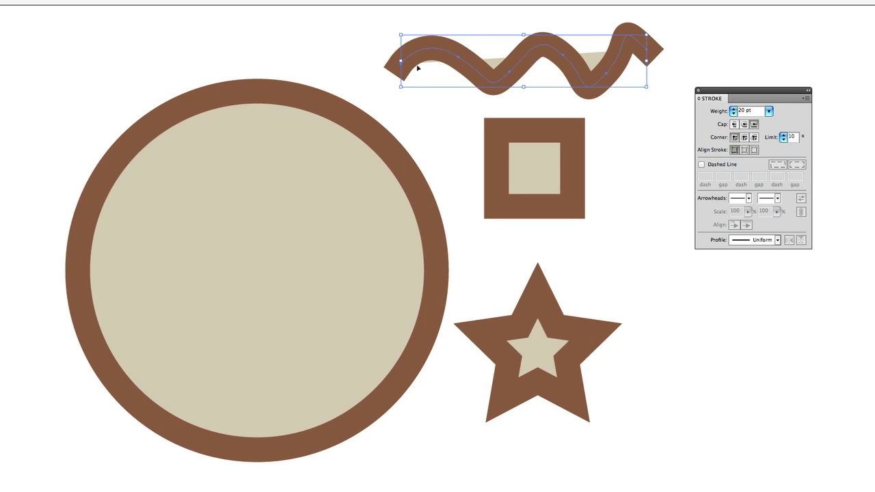
pyautogui.click(733, 125)
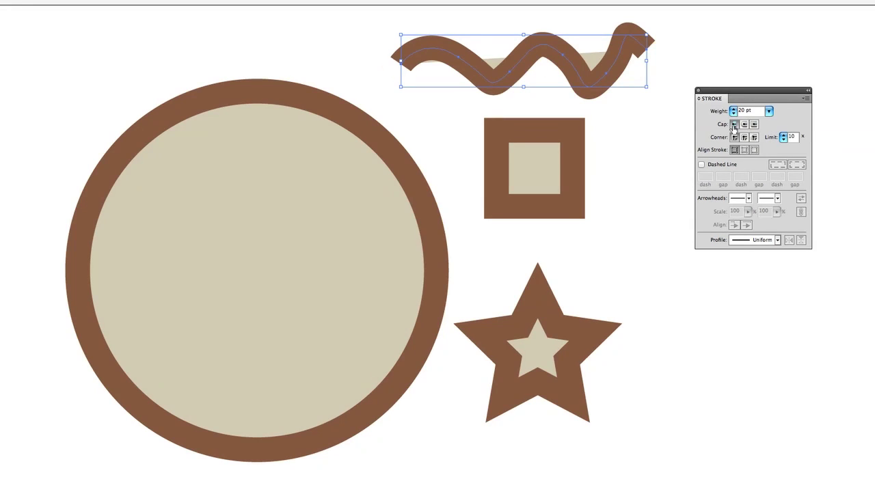
pyautogui.click(753, 125)
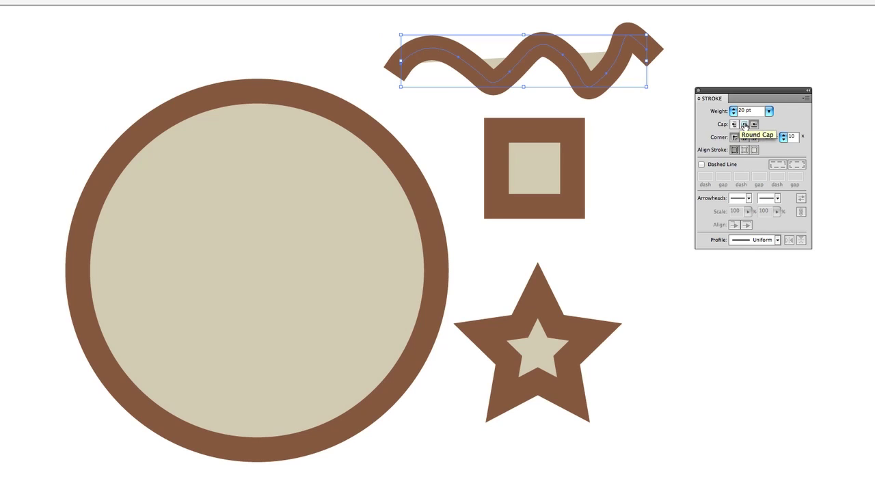
pyautogui.click(745, 125)
pyautogui.click(666, 72)
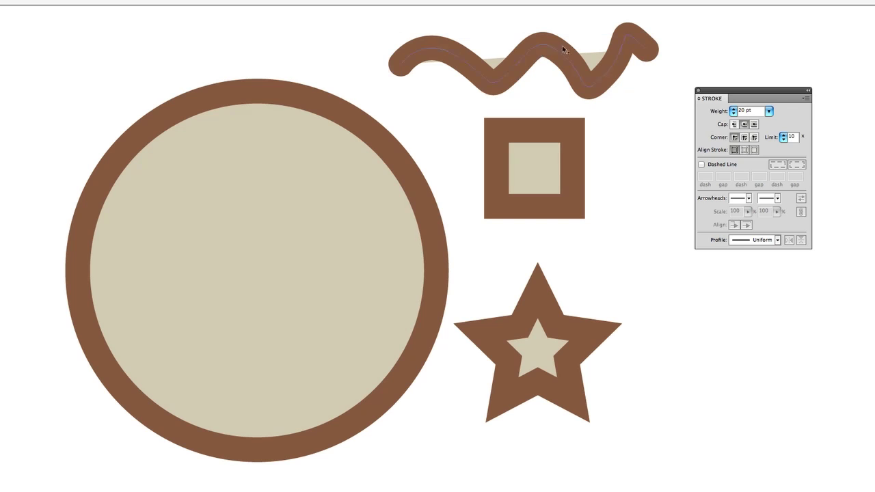
pyautogui.click(646, 48)
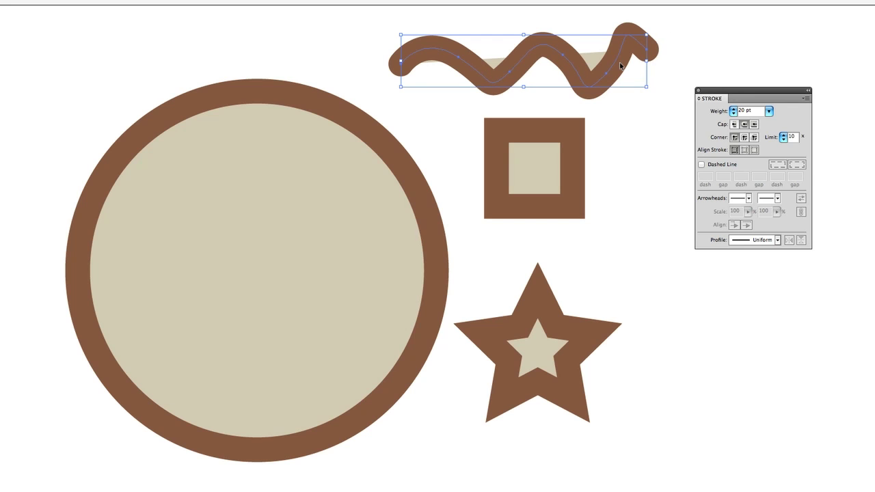
pyautogui.click(524, 244)
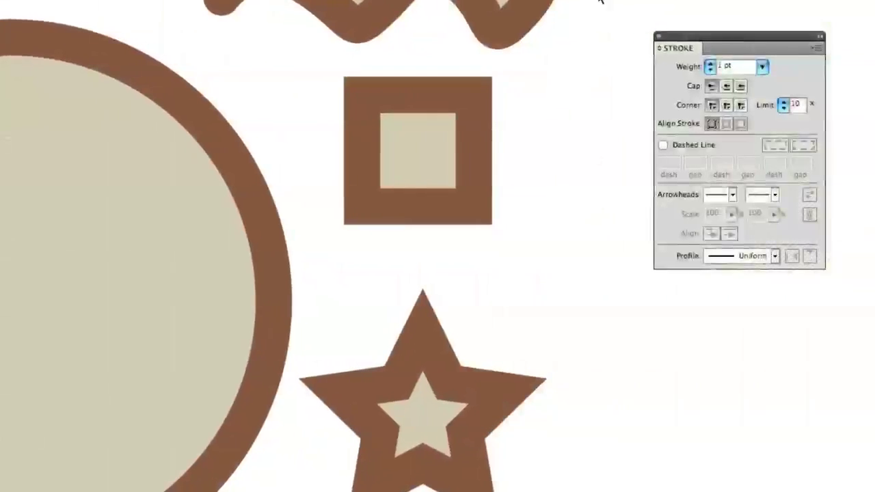
# Step: Try round corner joins on the square and the star, and settle on bevel joins for both
pyautogui.moveTo(458, 309); pyautogui.dragTo(396, 426)
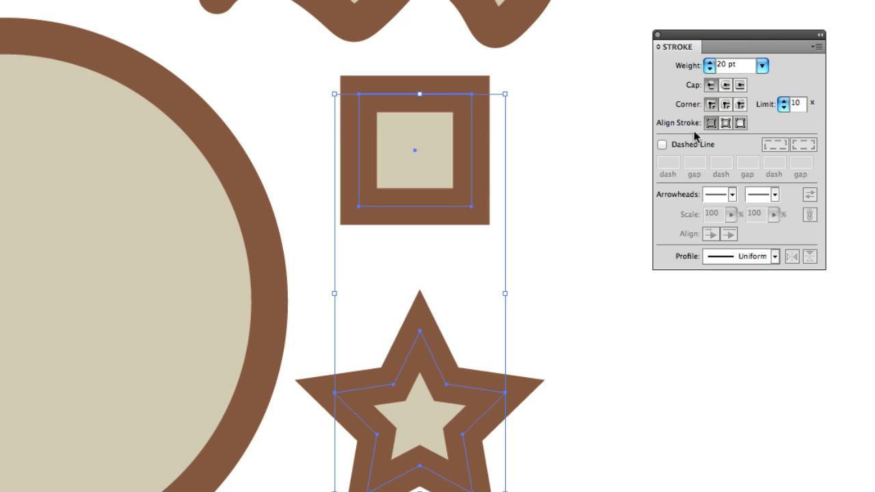
pyautogui.click(727, 104)
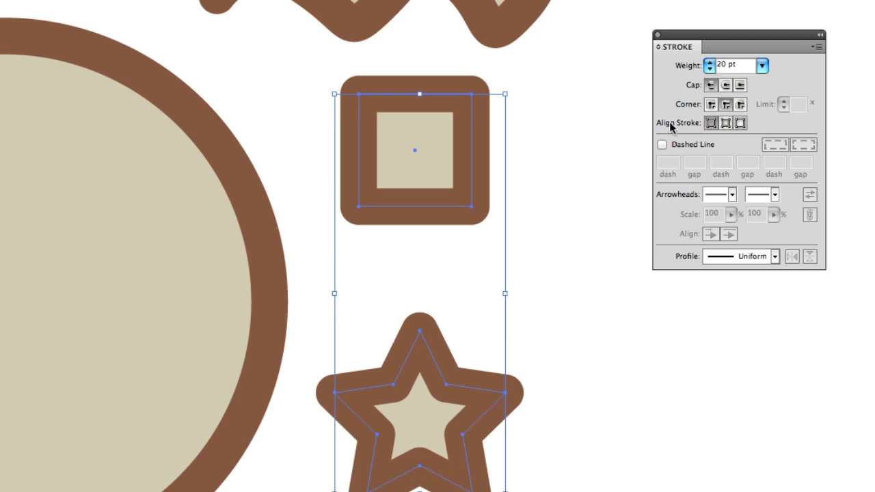
pyautogui.click(741, 106)
pyautogui.click(580, 314)
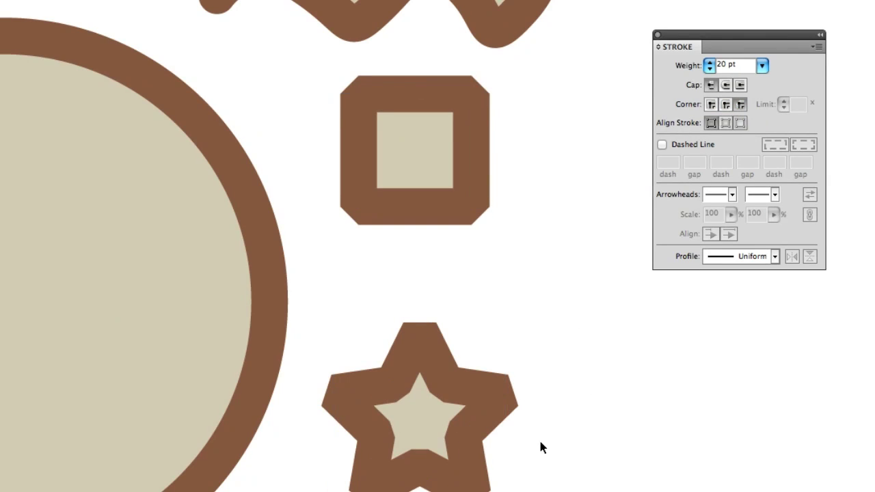
# Step: Examine the star's bevelled corners up close, toggling the bounding box around its path
pyautogui.click(483, 399)
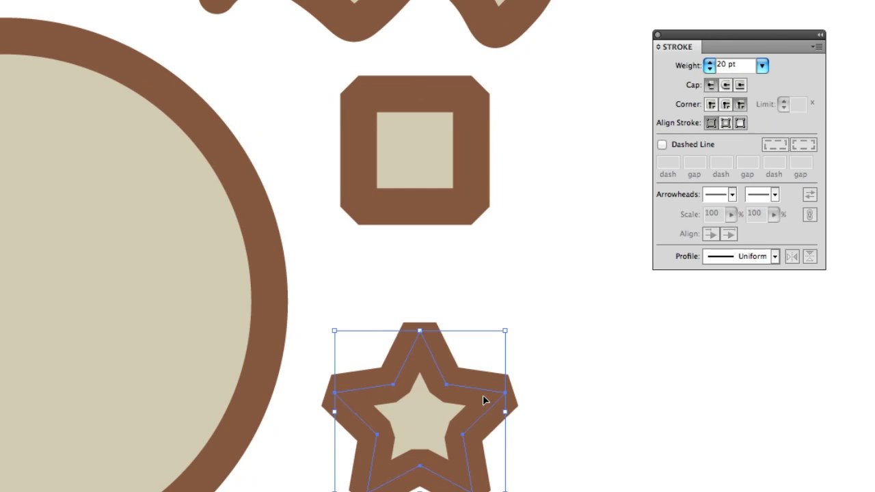
pyautogui.hotkey('ctrl', 'shift', 'b')
pyautogui.hotkey('ctrl', 'shift', 'b')
pyautogui.hotkey('ctrl', 'shift', 'b')
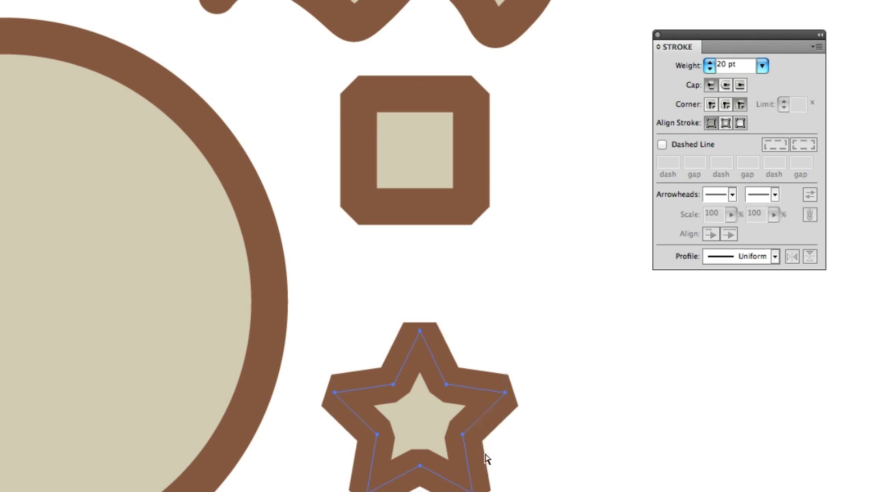
pyautogui.moveTo(508, 304); pyautogui.dragTo(524, 331)
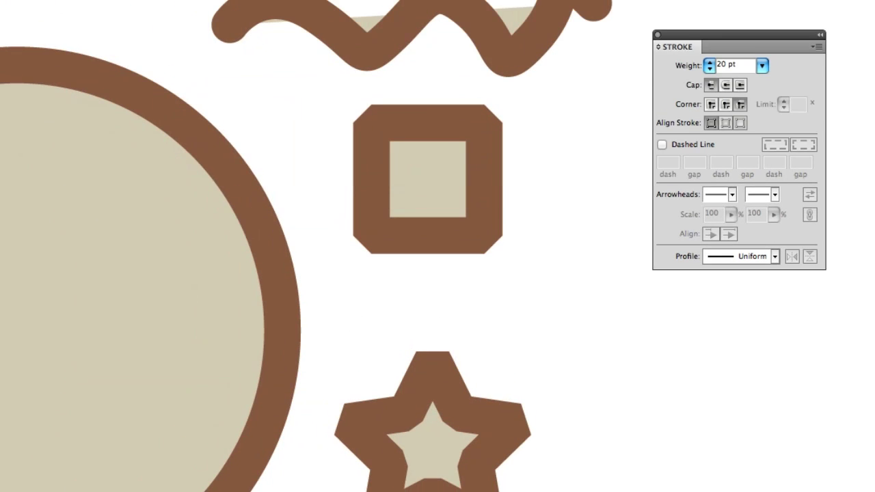
pyautogui.scroll(10, 273, 385)
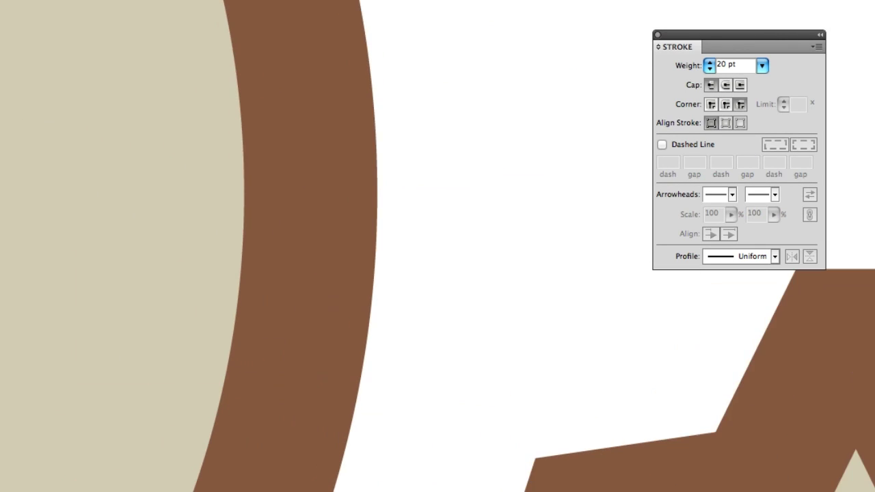
pyautogui.scroll(-10, 787, 347)
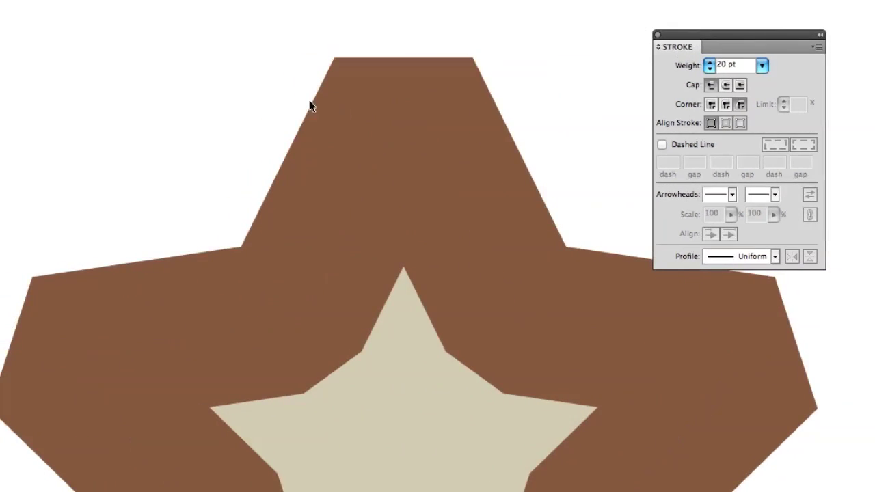
pyautogui.hscroll(2, 291, 102)
pyautogui.hscroll(5, 291, 106)
pyautogui.hscroll(-2, 273, 150)
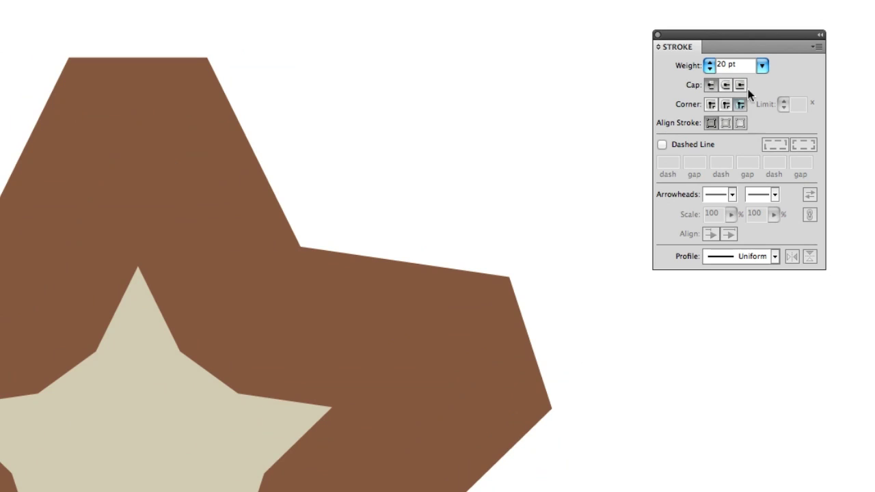
# Step: Change the star's stroke corners to round joins
pyautogui.click(726, 106)
pyautogui.click(295, 294)
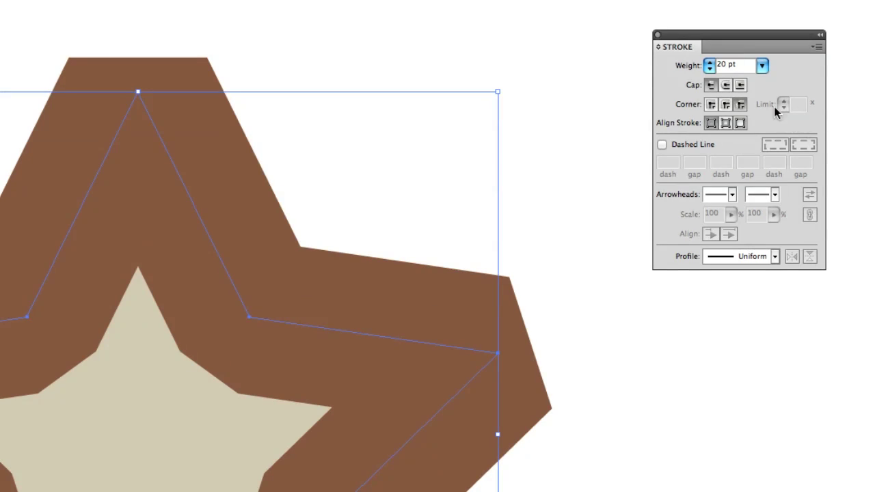
pyautogui.click(727, 108)
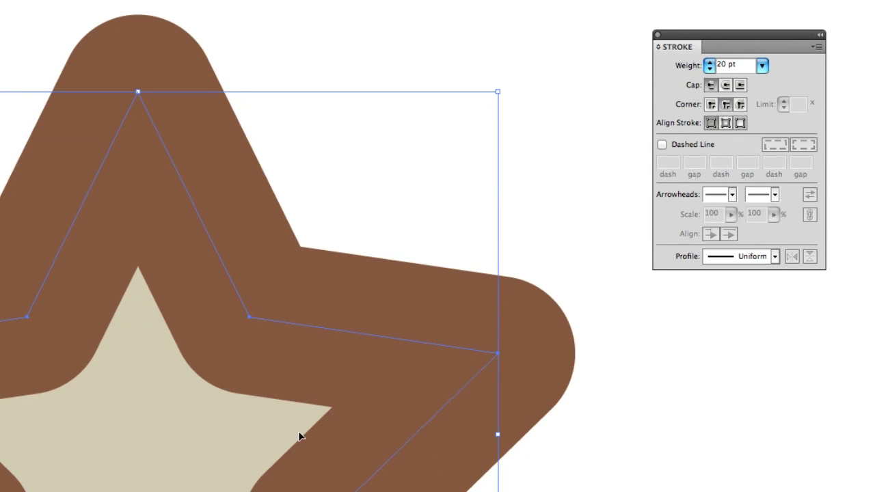
# Step: Try miter joins on the star's stroke corners, and settle on bevel joins
pyautogui.click(712, 104)
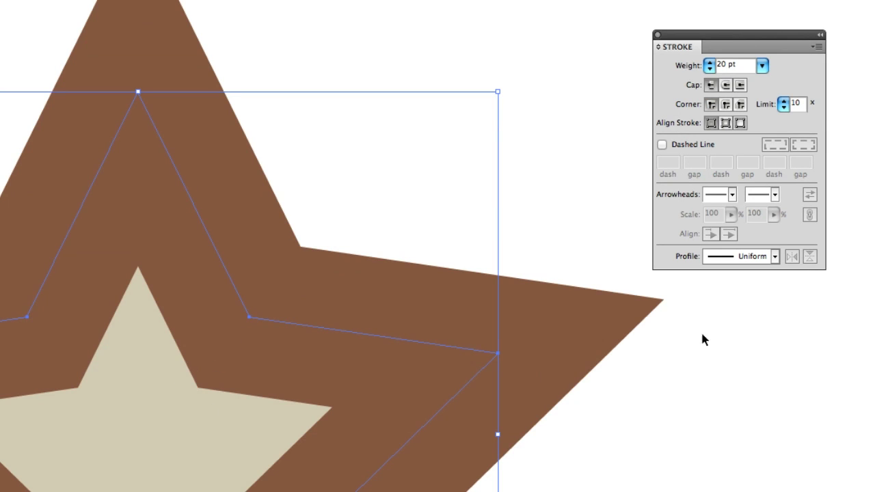
pyautogui.click(740, 104)
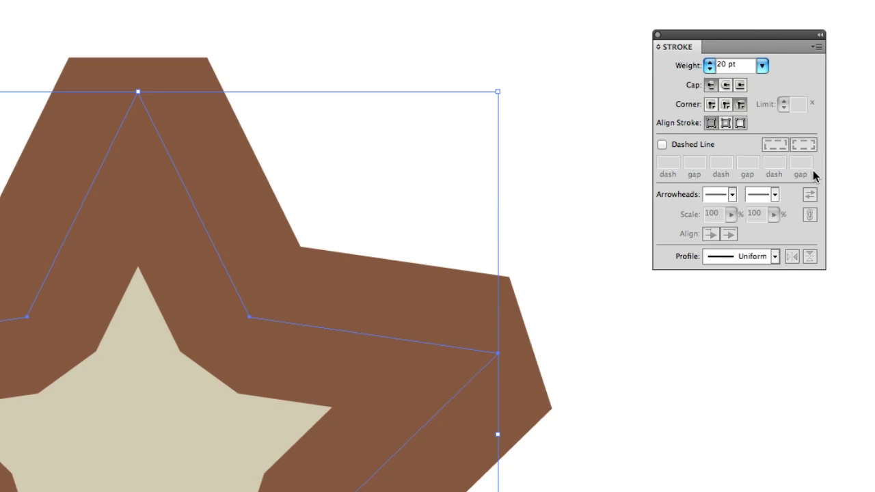
pyautogui.press('super+minus')
pyautogui.press('super+minus')
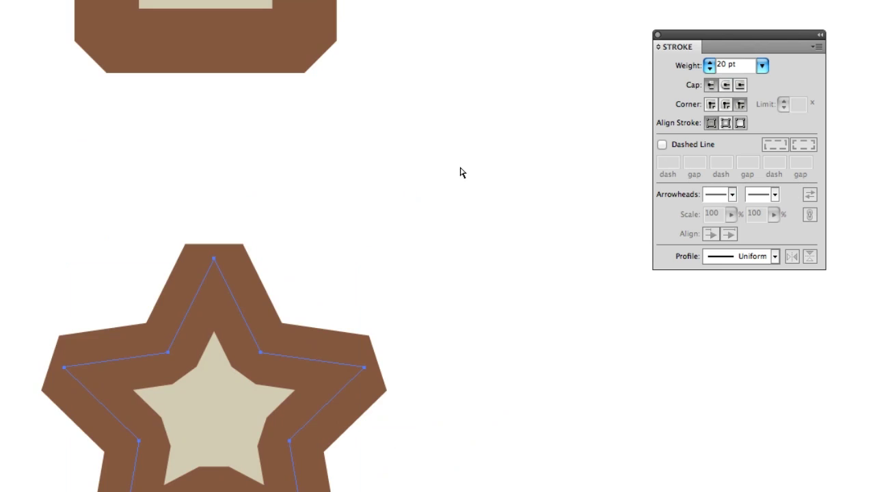
pyautogui.press('super+minus')
pyautogui.press('super+minus')
pyautogui.click(405, 186)
pyautogui.moveTo(390, 208)
pyautogui.mouseDown()
pyautogui.moveTo(447, 257)
pyautogui.moveTo(471, 256)
pyautogui.mouseUp()
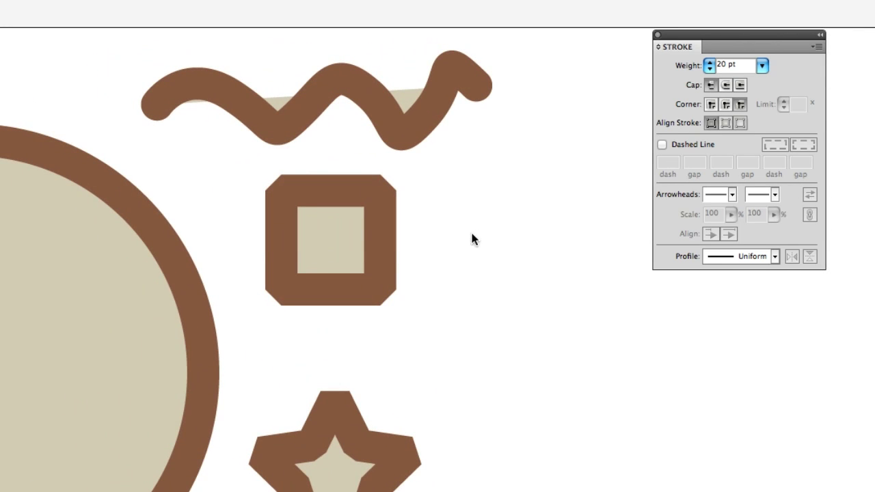
# Step: Compare inside and centered stroke alignment on the square and star, and settle on aligning both strokes to the outside
pyautogui.moveTo(504, 201); pyautogui.dragTo(295, 491)
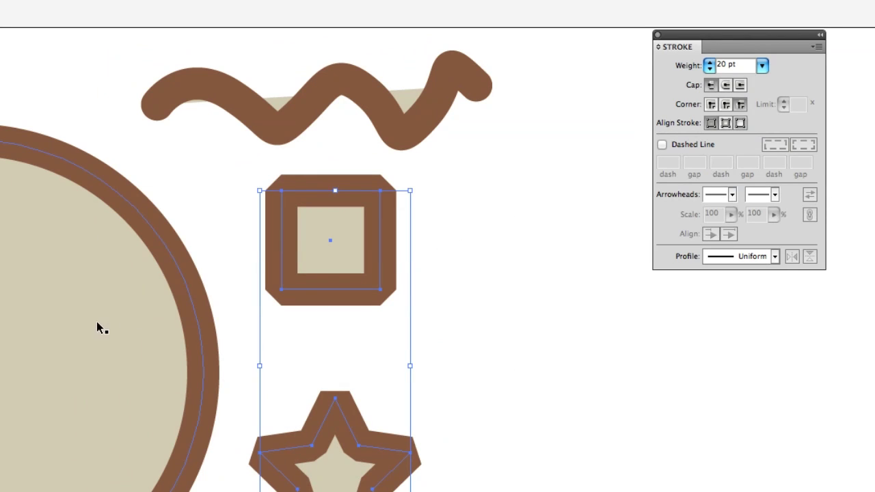
pyautogui.click(726, 128)
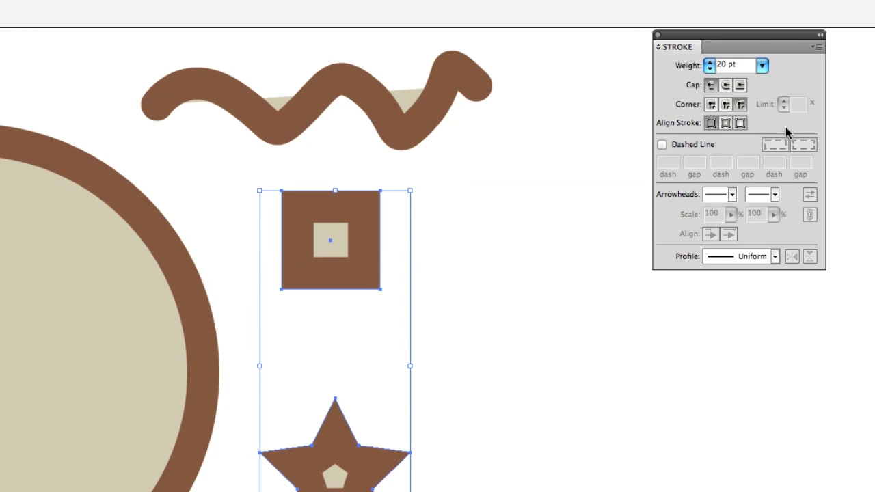
pyautogui.click(708, 128)
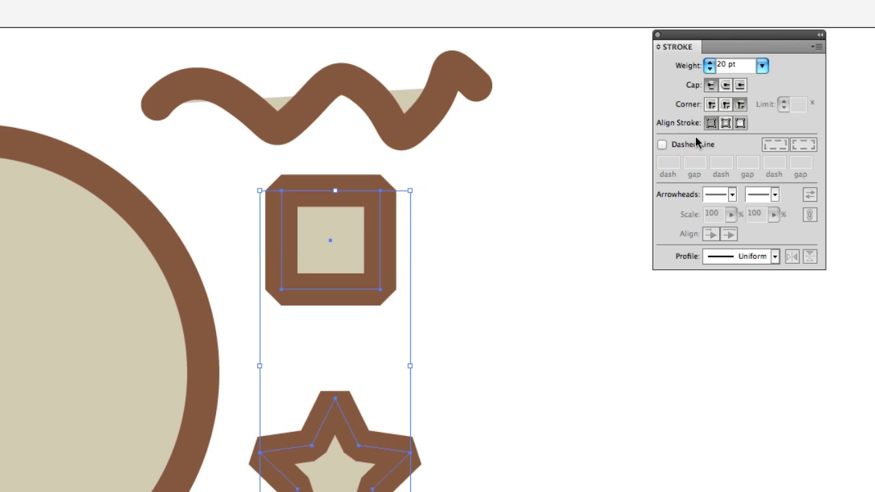
pyautogui.click(724, 126)
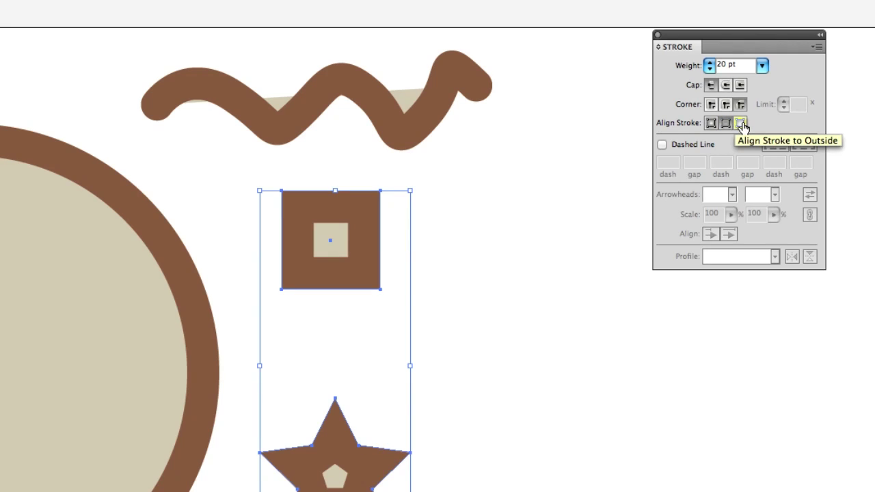
pyautogui.click(740, 123)
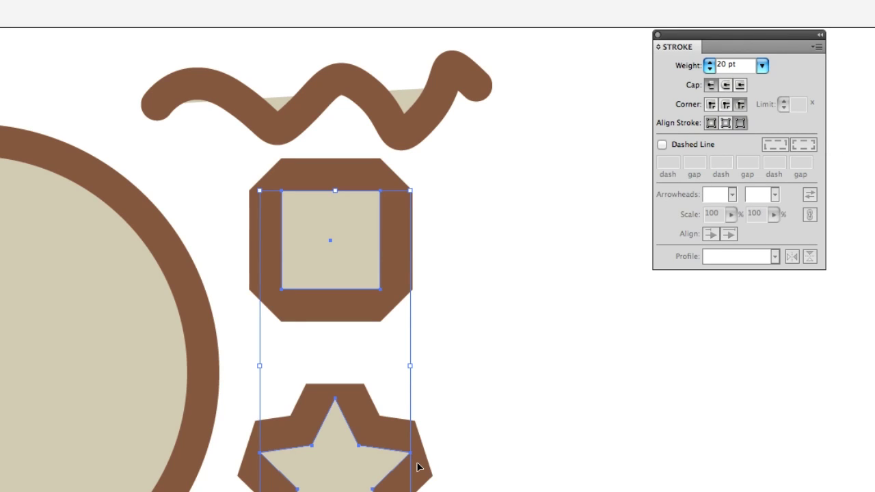
# Step: Try bevel corner joins on the wavy path, and return it to miter joins
pyautogui.click(448, 86)
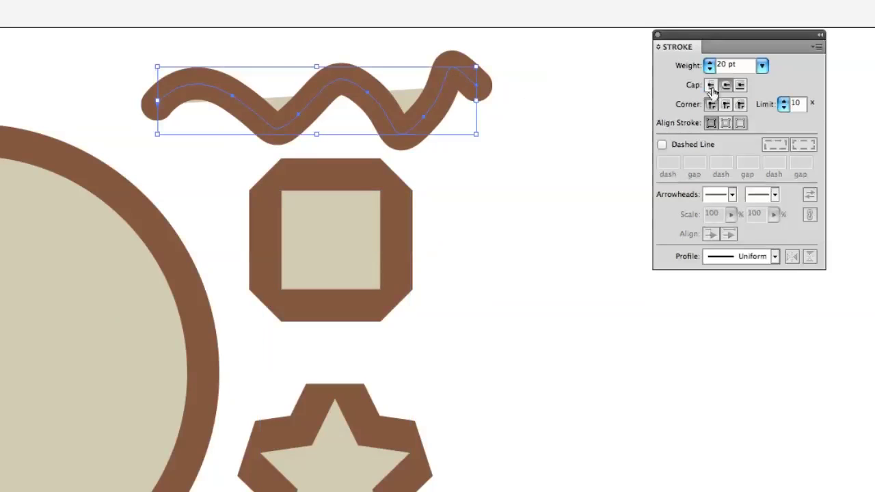
pyautogui.click(740, 105)
pyautogui.click(711, 105)
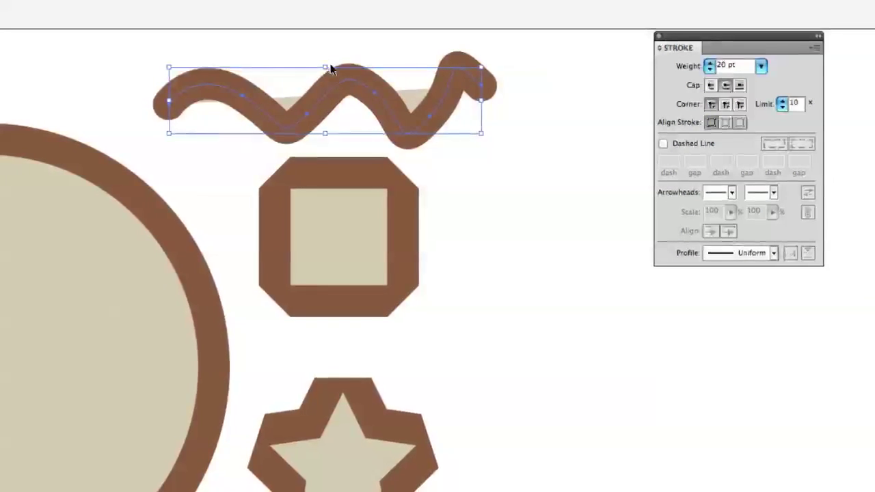
# Step: Compare inside, outside and centered stroke alignment on the circle, and settle on aligning its stroke to the outside
pyautogui.click(149, 275)
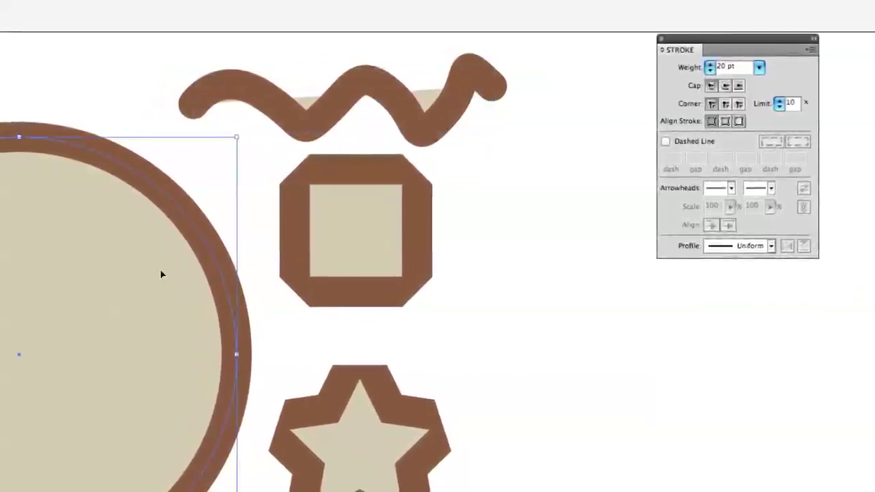
pyautogui.click(725, 121)
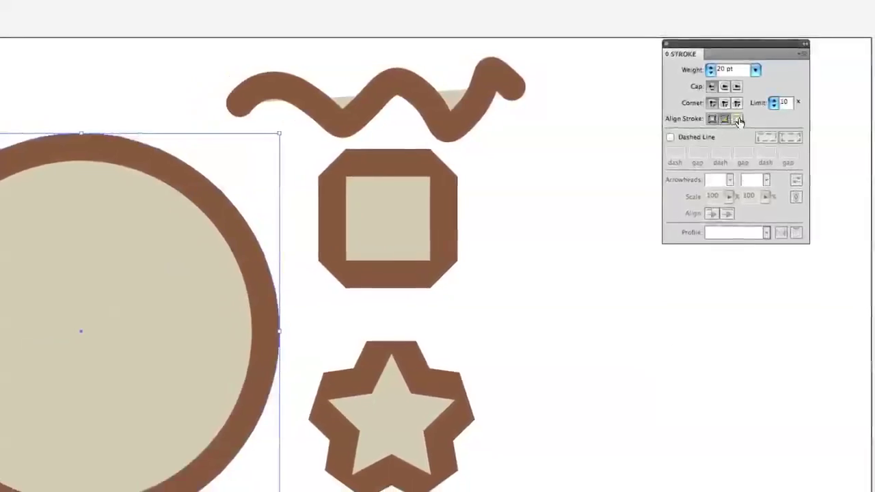
pyautogui.click(738, 120)
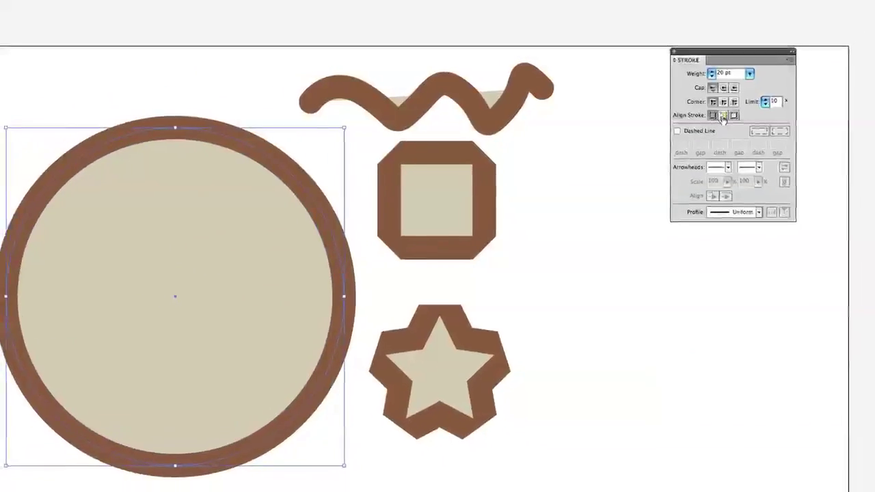
pyautogui.hotkey('ctrl', 'z')
pyautogui.click(733, 115)
pyautogui.click(724, 115)
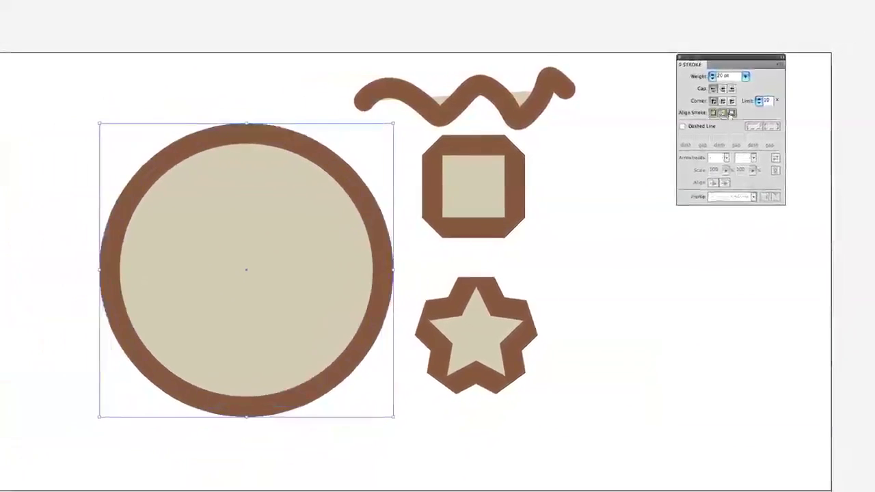
pyautogui.click(732, 115)
pyautogui.click(713, 112)
pyautogui.click(723, 112)
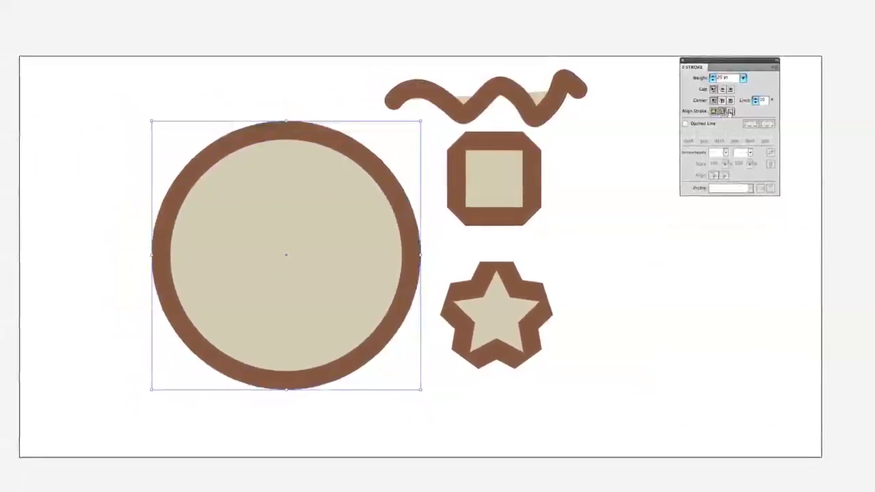
pyautogui.click(732, 112)
# Step: Give the star miter corner joins and move it into the open area away from the circle and square
pyautogui.click(513, 342)
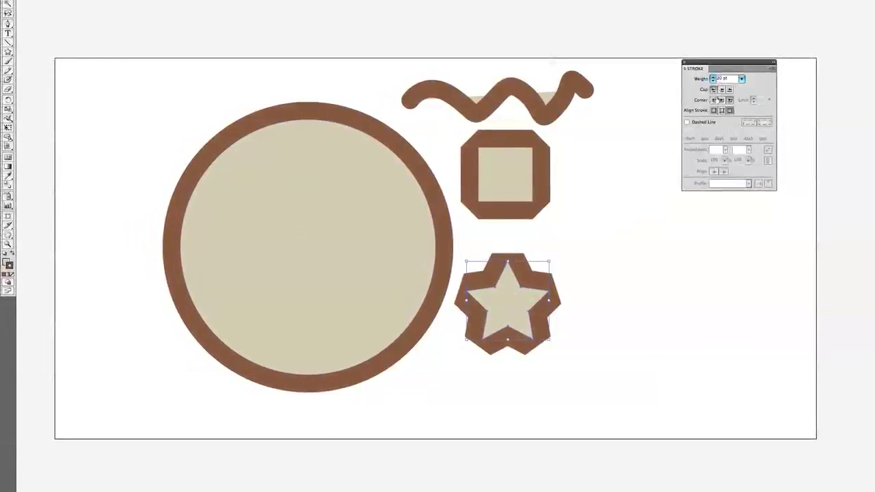
pyautogui.click(714, 99)
pyautogui.moveTo(509, 309); pyautogui.dragTo(573, 324)
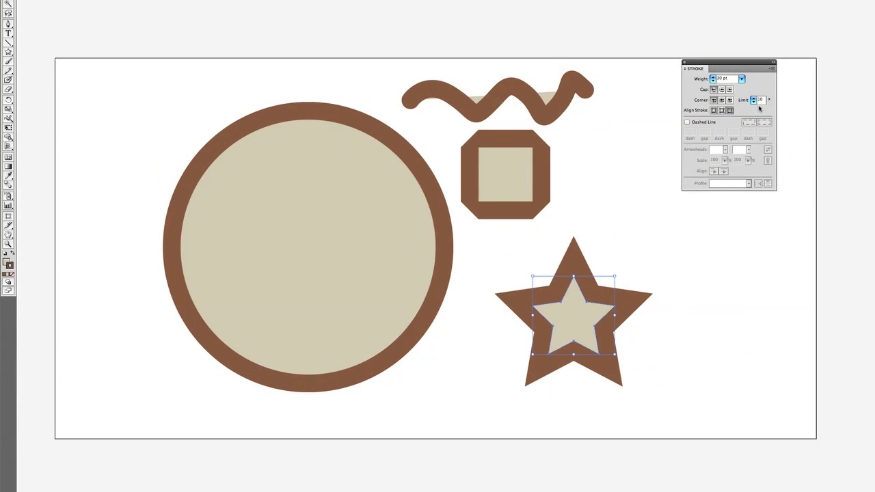
pyautogui.moveTo(588, 316); pyautogui.dragTo(566, 309)
# Step: Lower the star's miter limit far enough to bevel its points
pyautogui.press('super+equal')
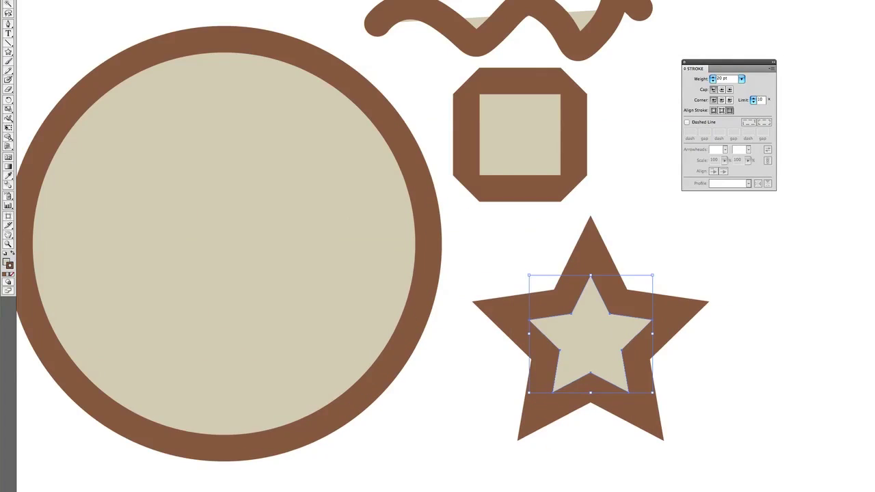
pyautogui.moveTo(619, 257); pyautogui.dragTo(570, 261)
pyautogui.moveTo(455, 313); pyautogui.dragTo(477, 347)
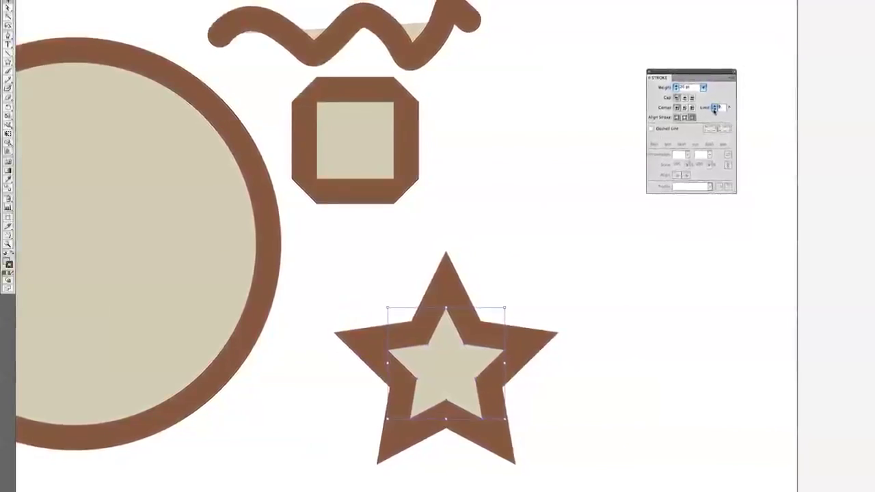
pyautogui.click(720, 107)
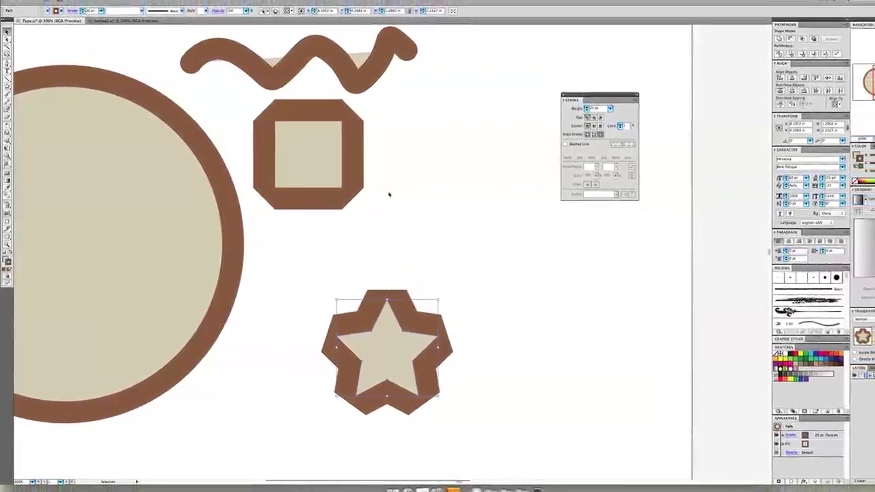
# Step: Draw a narrow, sharply pointed spike about 2.6 in tall with the Pen tool, beside the square and above the star
pyautogui.click(7, 68)
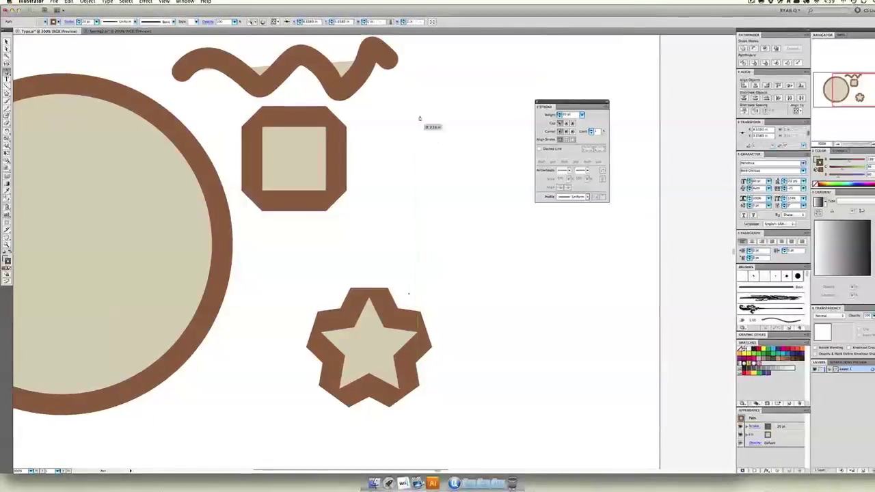
pyautogui.click(423, 97)
pyautogui.click(409, 293)
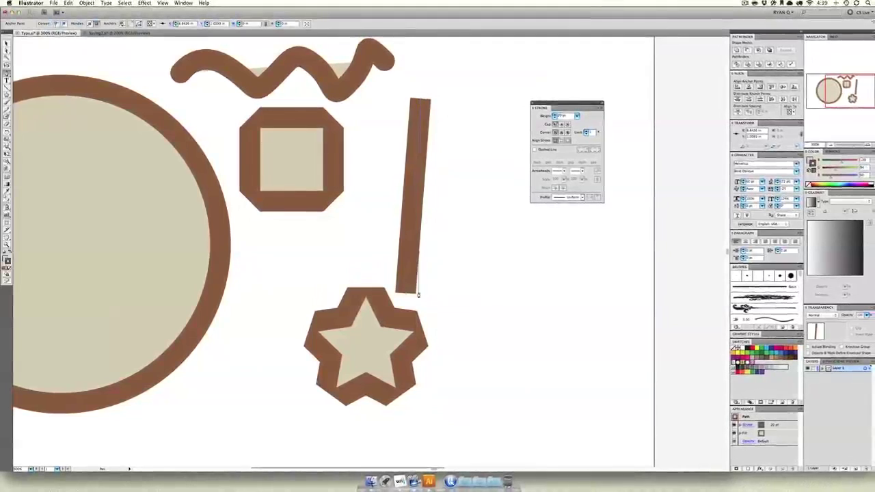
# Step: Move the spike away from the square, narrow it to about 0.09 in wide, and raise its miter limit to 70
pyautogui.click(7, 43)
pyautogui.click(415, 195)
pyautogui.scroll(3, 478, 206)
pyautogui.hscroll(5, 479, 207)
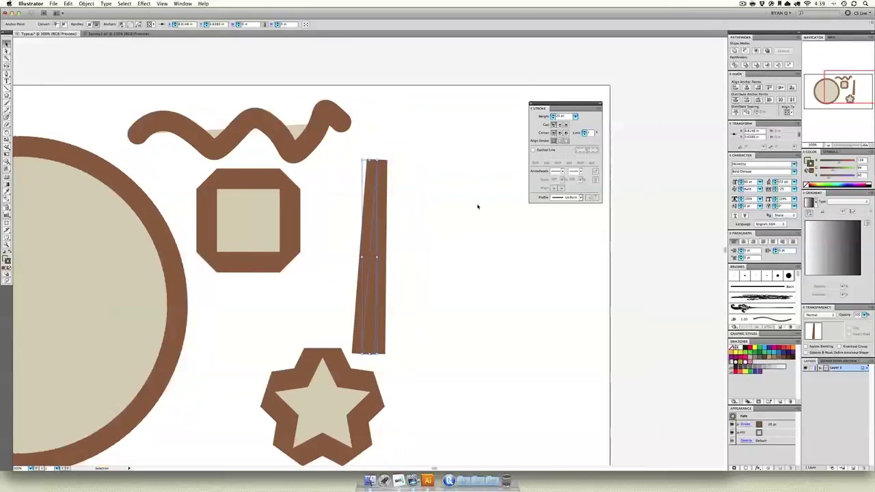
pyautogui.moveTo(350, 257)
pyautogui.mouseDown()
pyautogui.moveTo(356, 240)
pyautogui.moveTo(376, 228)
pyautogui.moveTo(404, 233)
pyautogui.mouseUp()
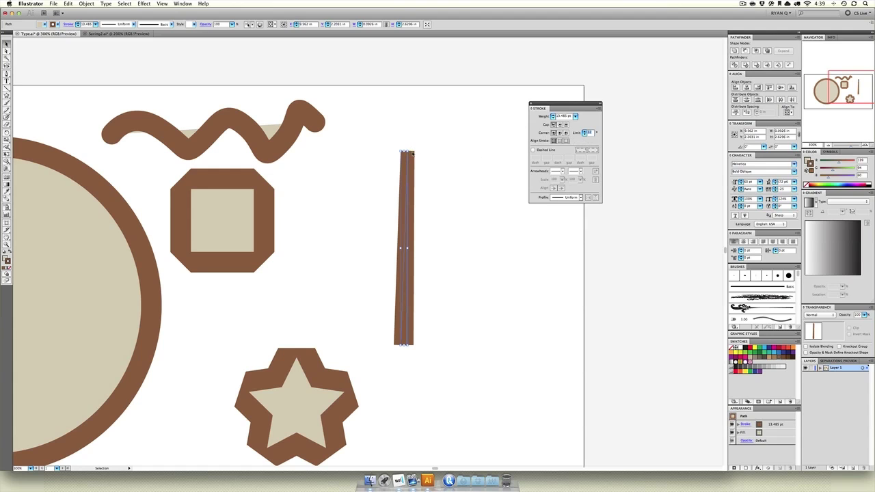
pyautogui.scroll(4, 463, 155)
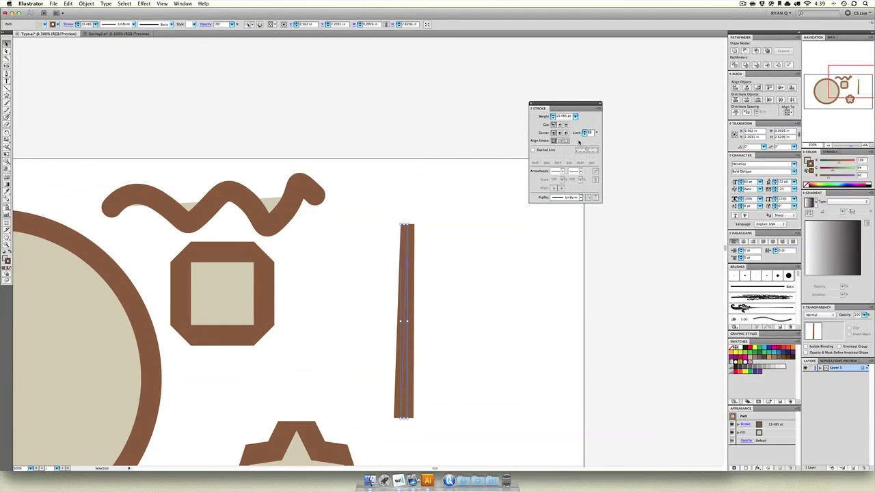
pyautogui.hotkey('shift', 'Up')
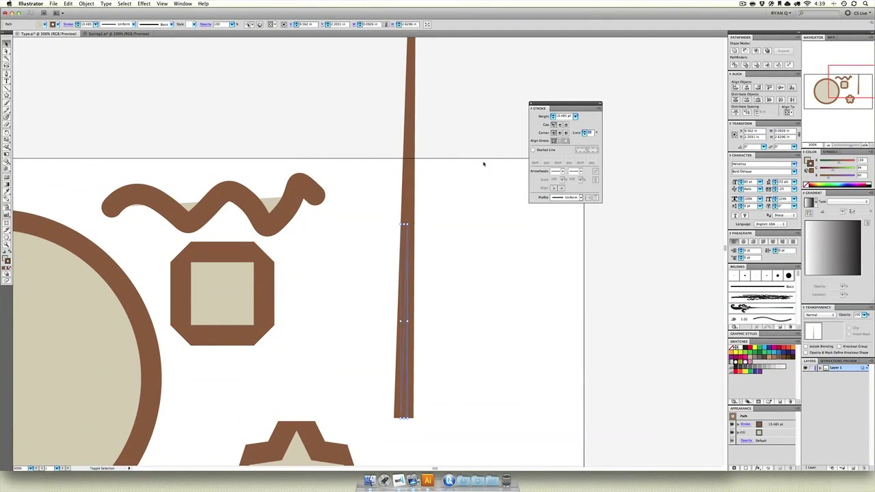
# Step: Deselect the spike and examine how far its mitered tip extends beyond the artboard at different magnifications
pyautogui.press('super+minus')
pyautogui.press('super+minus')
pyautogui.press('super+minus')
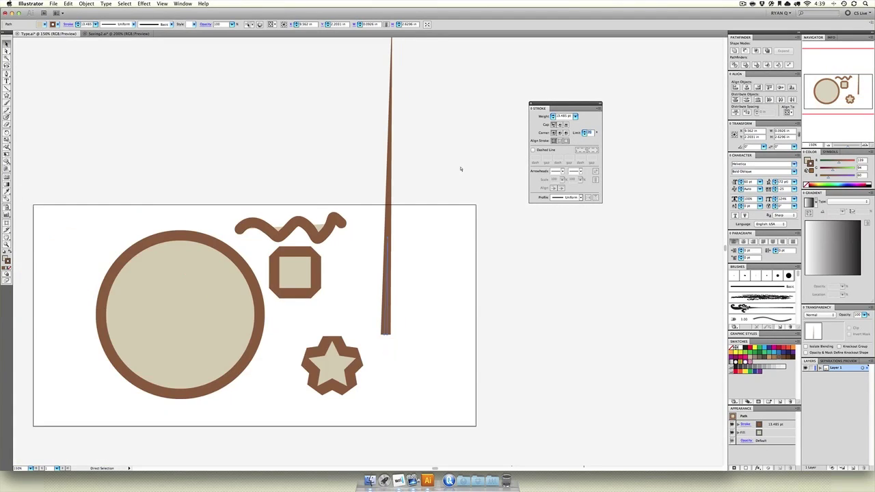
pyautogui.click(418, 238)
pyautogui.moveTo(419, 215); pyautogui.dragTo(387, 229)
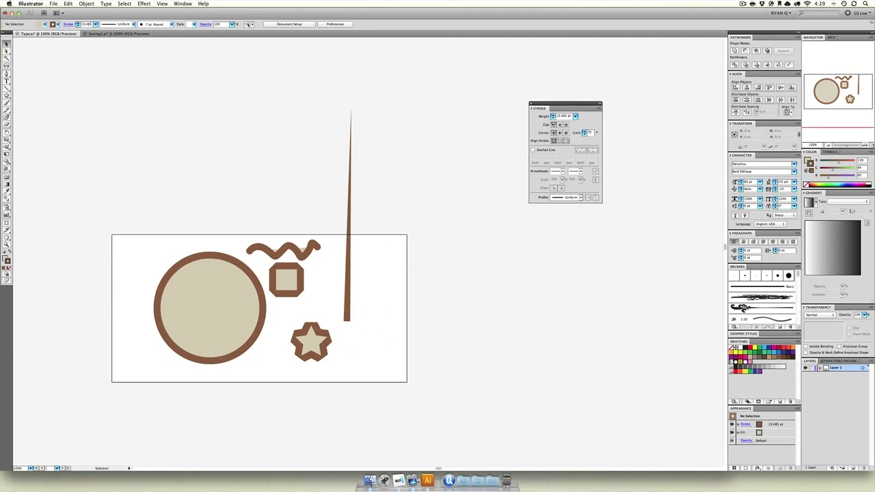
pyautogui.click(866, 146)
pyautogui.click(858, 149)
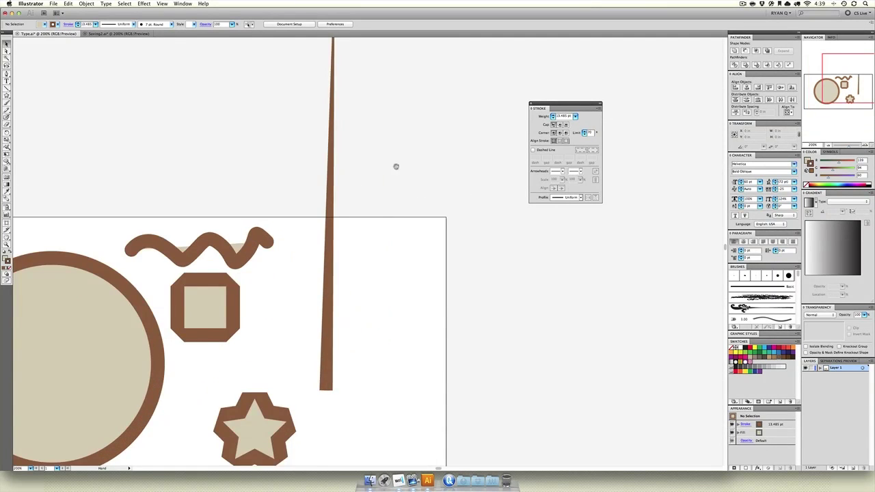
pyautogui.moveTo(396, 167); pyautogui.dragTo(371, 273)
pyautogui.moveTo(352, 313); pyautogui.dragTo(355, 279)
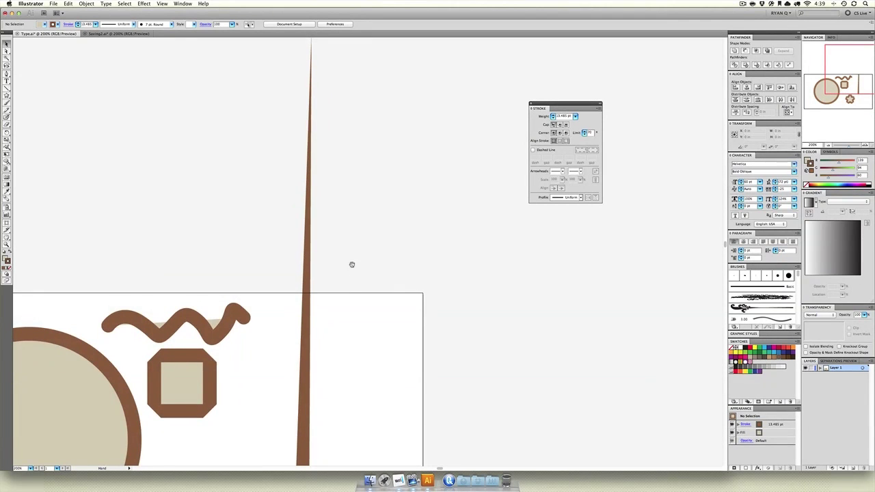
pyautogui.moveTo(381, 73); pyautogui.dragTo(379, 130)
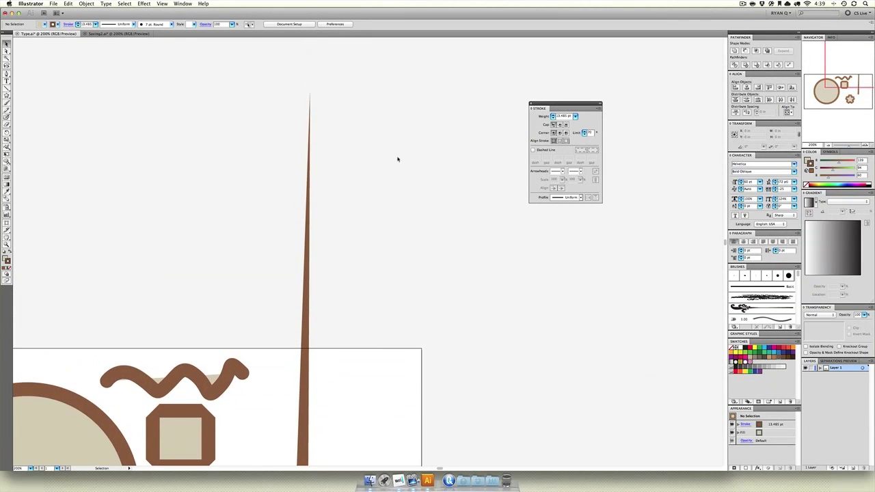
# Step: Set the spike's miter limit back to 10 and deselect it
pyautogui.moveTo(379, 361); pyautogui.dragTo(282, 321)
pyautogui.moveTo(369, 262); pyautogui.dragTo(365, 385)
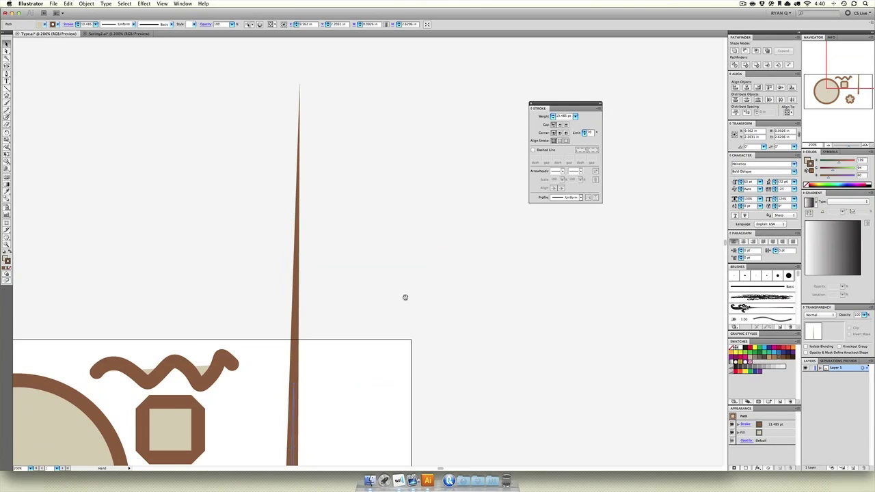
pyautogui.moveTo(404, 299); pyautogui.dragTo(428, 268)
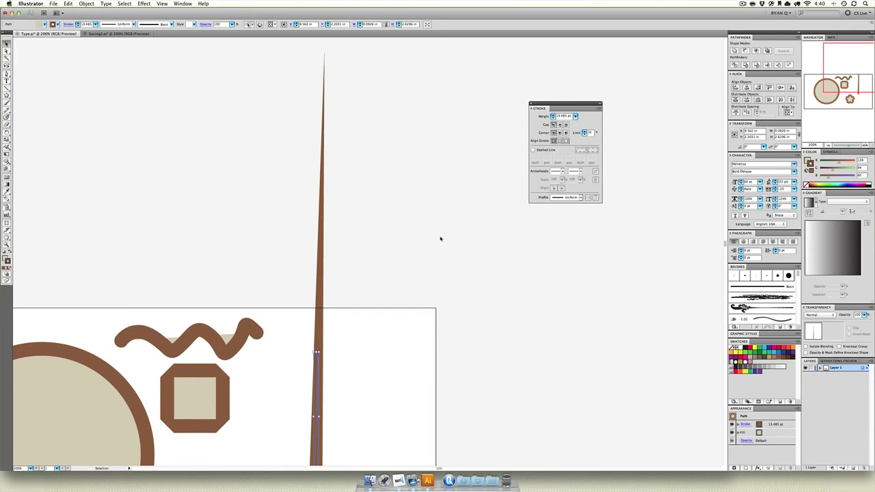
pyautogui.click(365, 287)
pyautogui.scroll(-5, 369, 288)
pyautogui.scroll(-2, 370, 286)
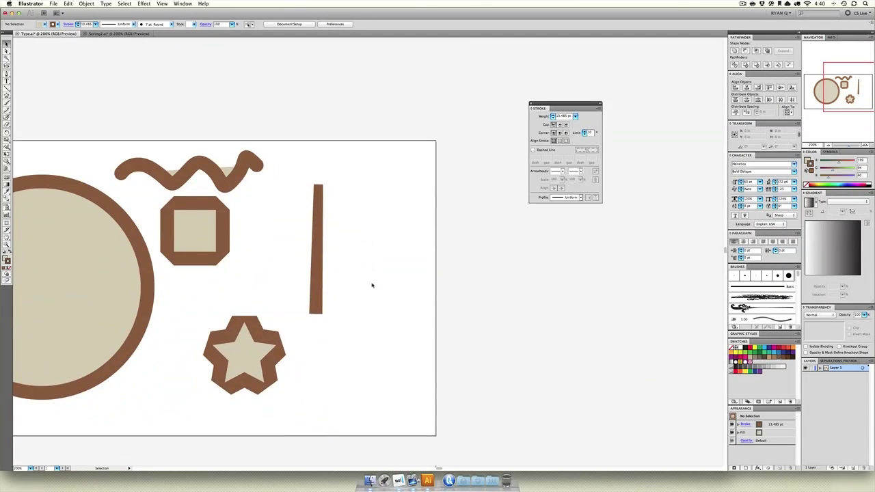
# Step: Give the star mitered, sharply pointed stroke corners with a miter limit of 10, and deselect it
pyautogui.hscroll(-3, 373, 285)
pyautogui.moveTo(350, 297); pyautogui.dragTo(333, 348)
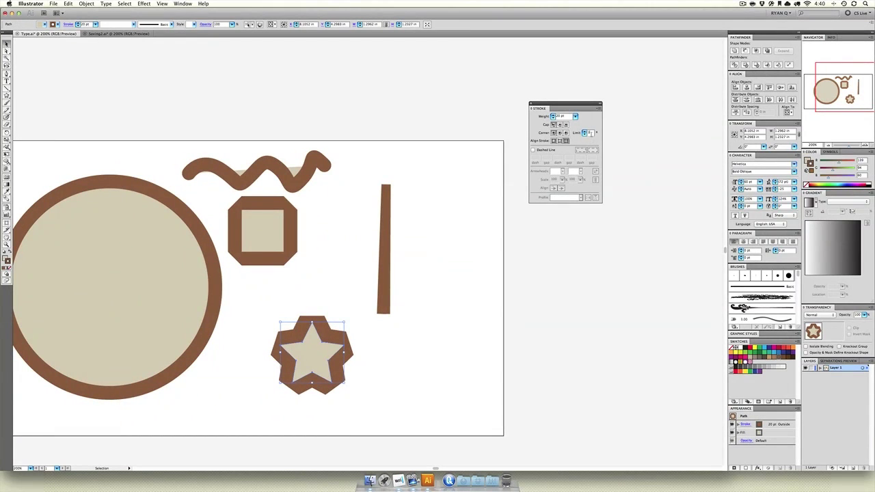
pyautogui.click(554, 132)
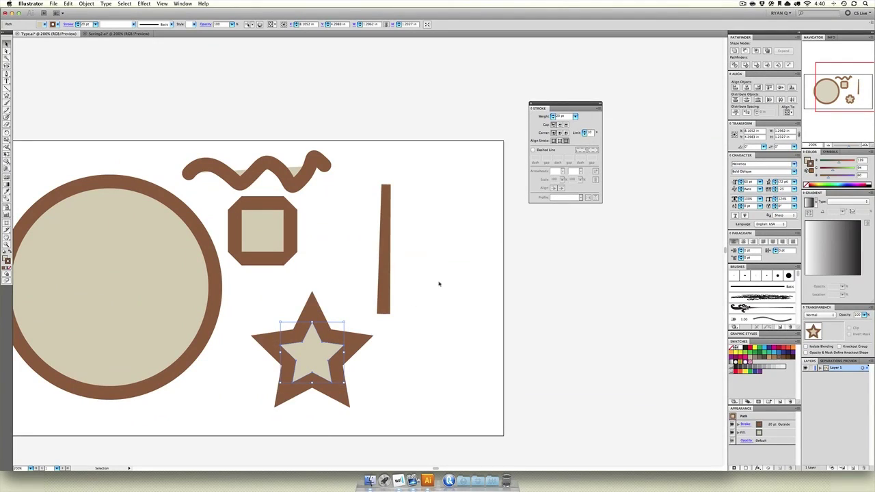
pyautogui.click(423, 340)
# Step: Raise the narrow spike's miter limit to 70 and deselect it to view the full extent of its tip
pyautogui.click(378, 244)
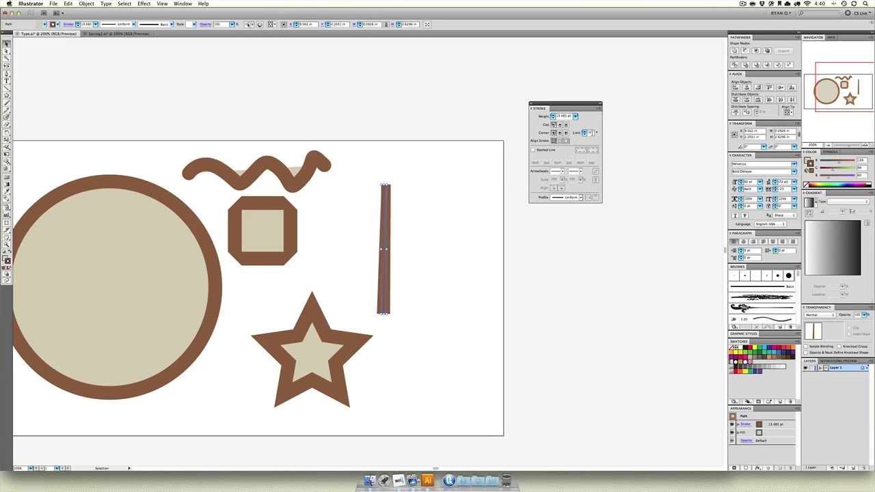
pyautogui.write('70')
pyautogui.press('Return')
pyautogui.click(456, 185)
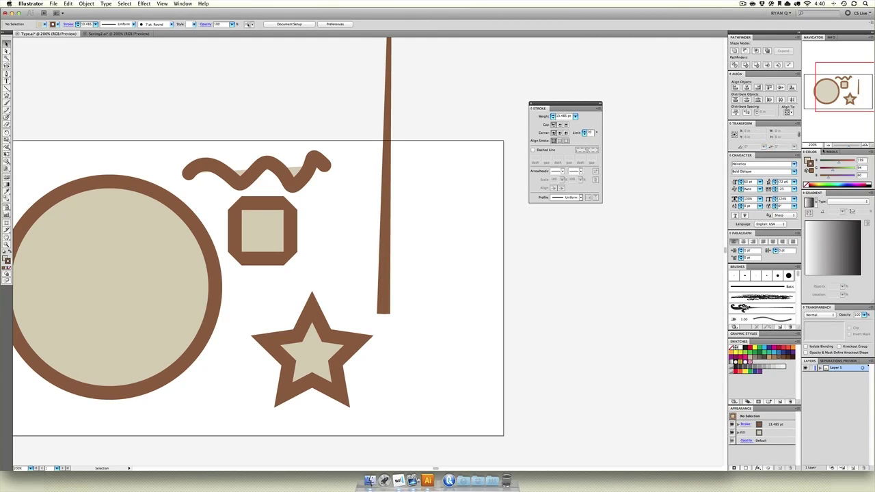
pyautogui.press('super+1')
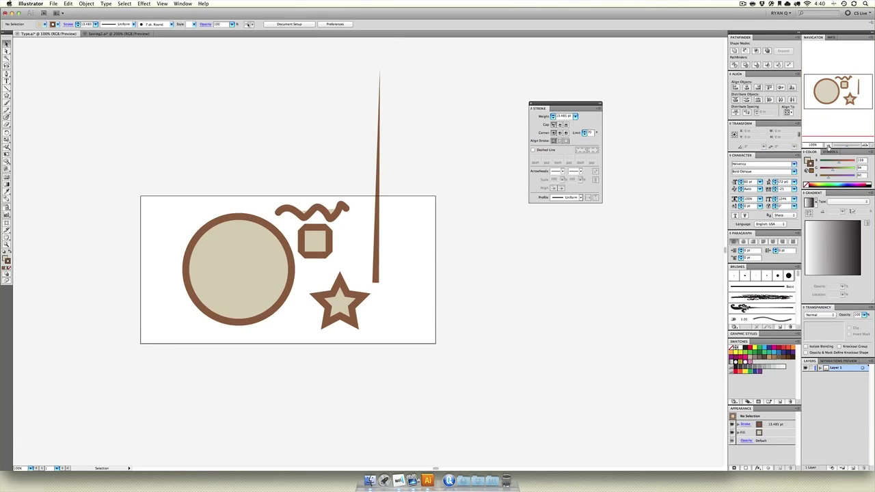
# Step: Change the spike's stroke corners to a round join and examine its tip at higher magnification
pyautogui.moveTo(413, 233); pyautogui.dragTo(356, 263)
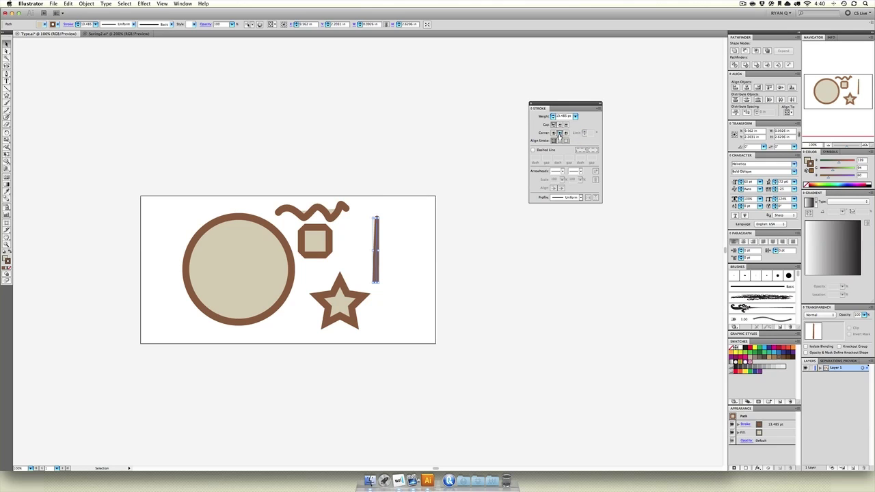
pyautogui.click(458, 198)
pyautogui.click(865, 146)
pyautogui.click(865, 146)
pyautogui.click(864, 146)
# Step: Delete the narrow spike from the artboard
pyautogui.moveTo(431, 116); pyautogui.dragTo(363, 205)
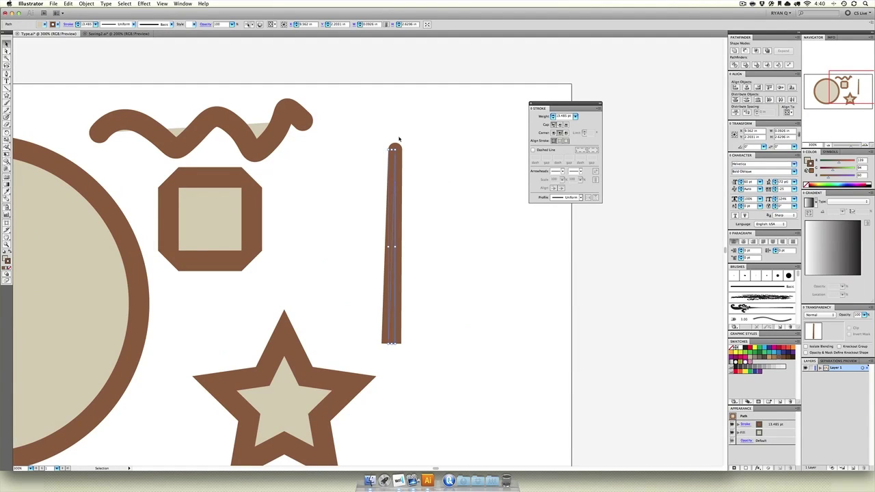
pyautogui.press('Delete')
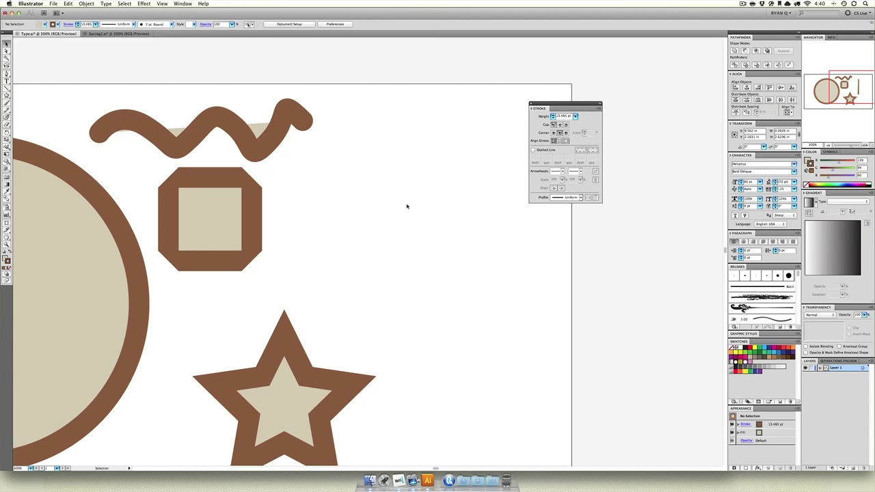
# Step: Turn the circle's stroke into a dashed line with 12 pt dashes, reduce its weight to 5 pt, and deselect it
pyautogui.moveTo(307, 277); pyautogui.dragTo(432, 203)
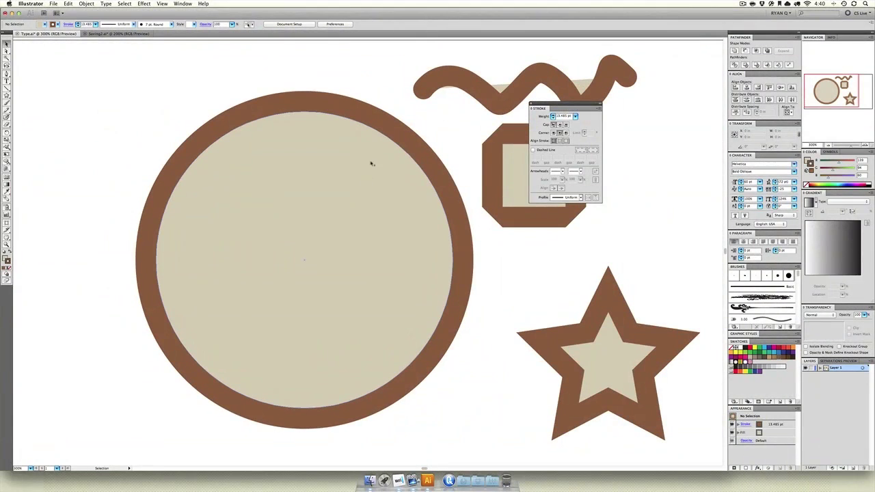
pyautogui.click(375, 158)
pyautogui.moveTo(377, 157); pyautogui.dragTo(287, 166)
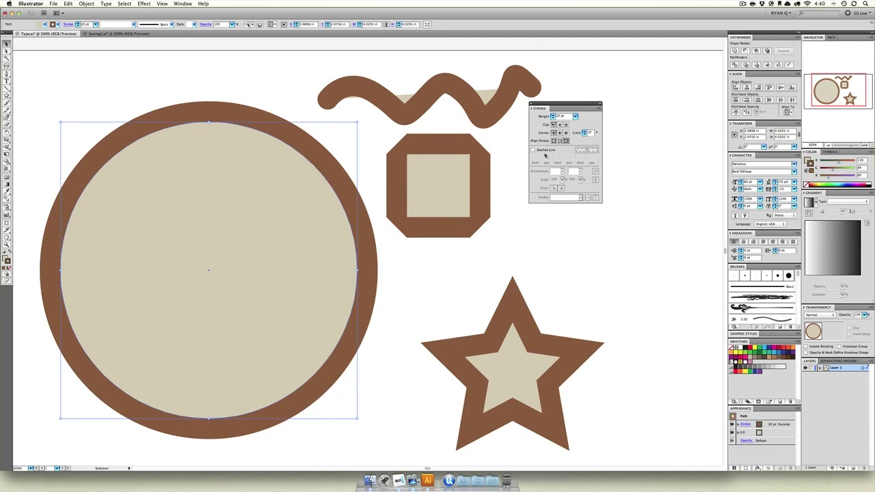
pyautogui.click(533, 151)
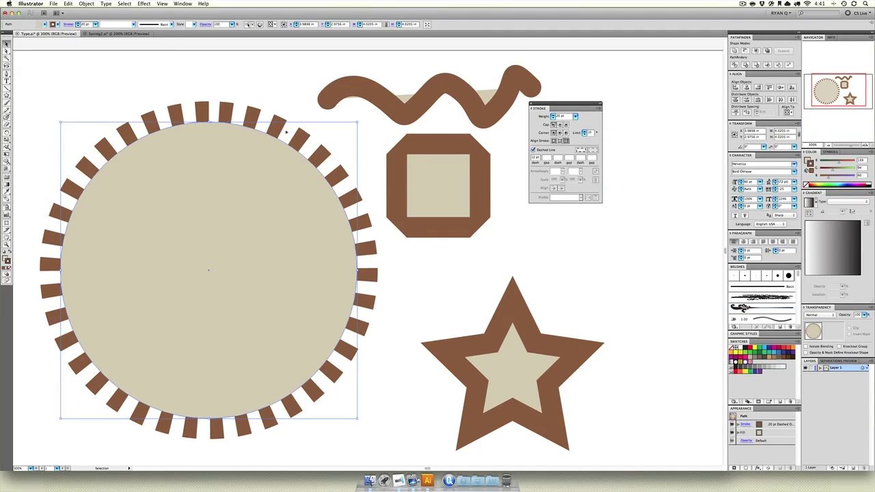
pyautogui.click(574, 118)
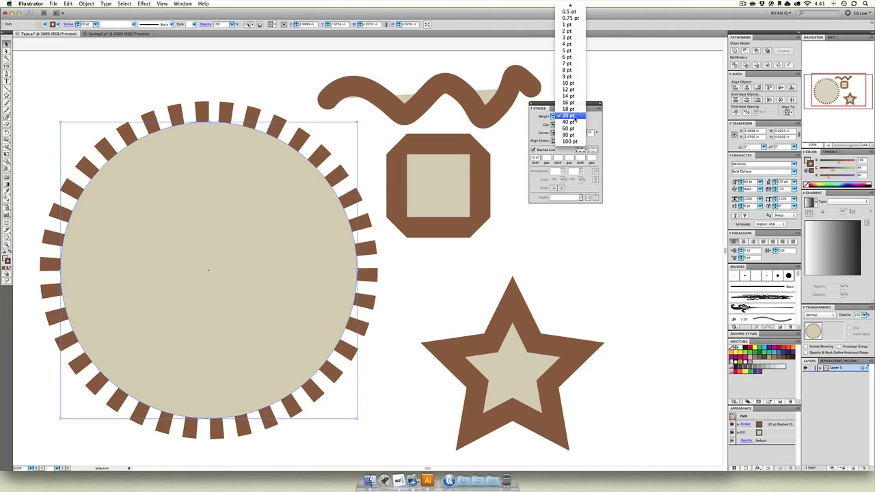
pyautogui.click(569, 51)
pyautogui.click(195, 104)
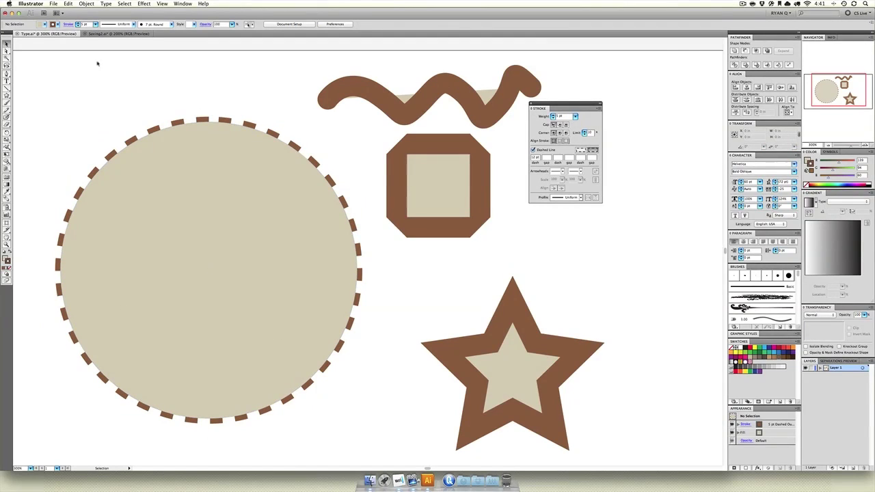
# Step: Try aligning the circle's dashed stroke to the inside of its path, and settle on center alignment
pyautogui.click(118, 162)
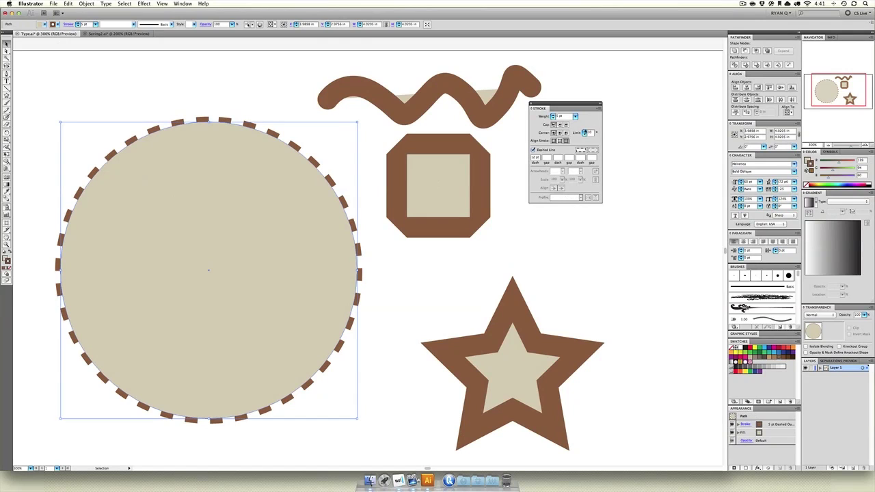
pyautogui.click(559, 141)
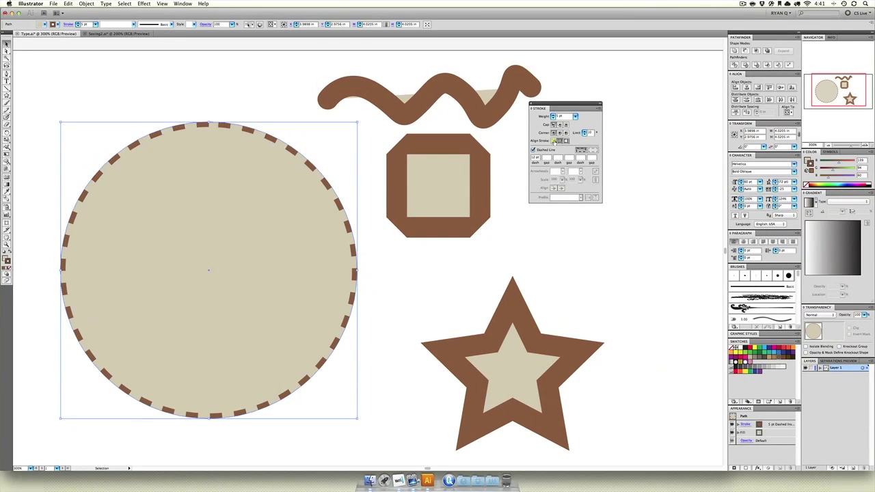
pyautogui.click(554, 140)
pyautogui.click(437, 286)
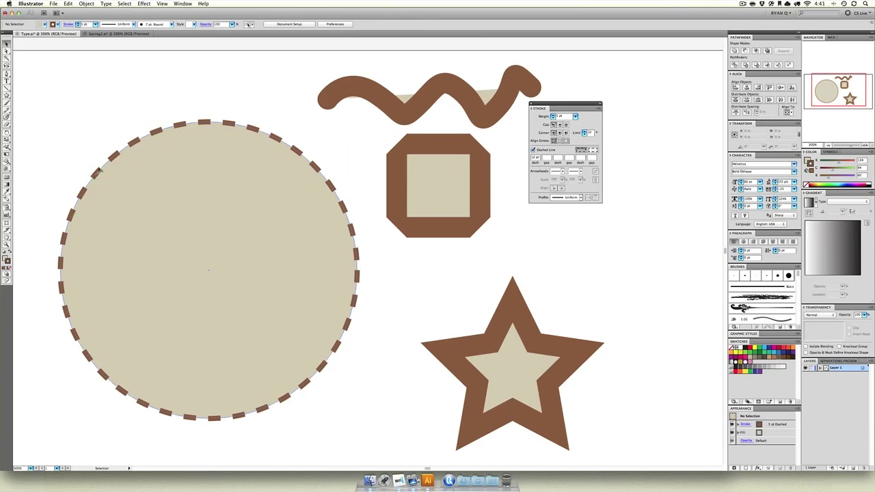
pyautogui.click(345, 251)
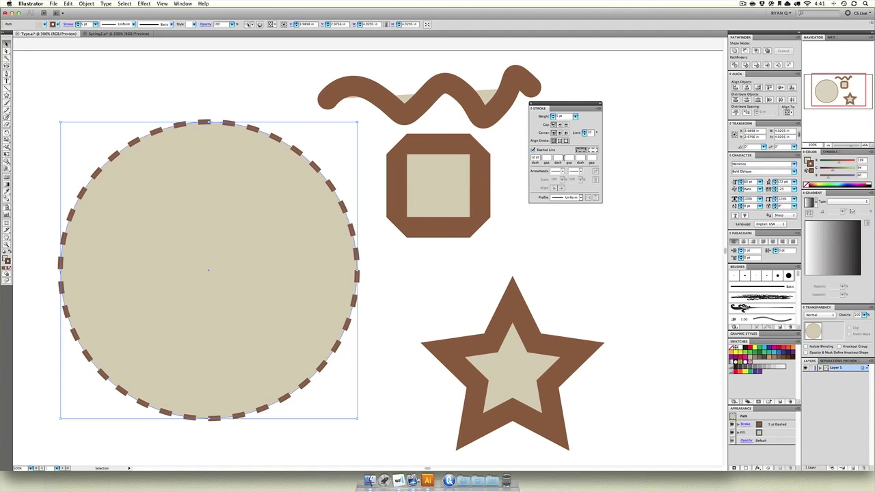
# Step: Set the square's stroke weight to 6 pt and make it a dashed line with 12 pt dashes
pyautogui.hscroll(5, 484, 177)
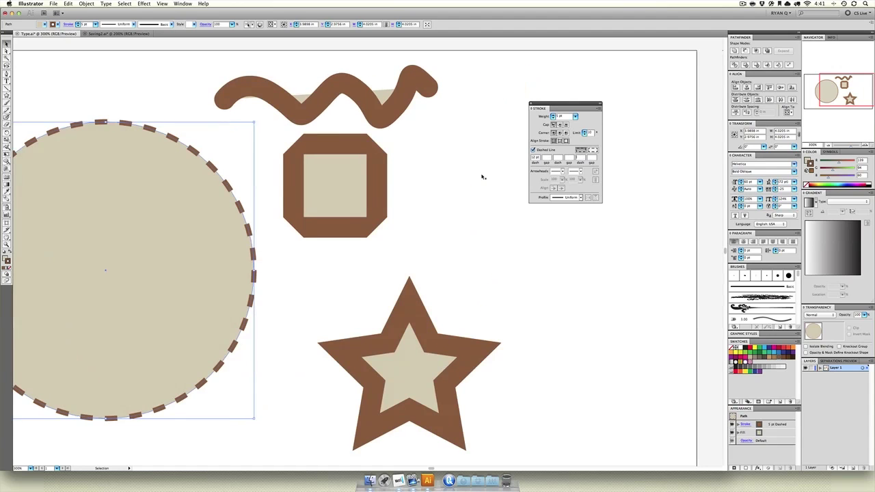
pyautogui.click(315, 180)
pyautogui.click(575, 117)
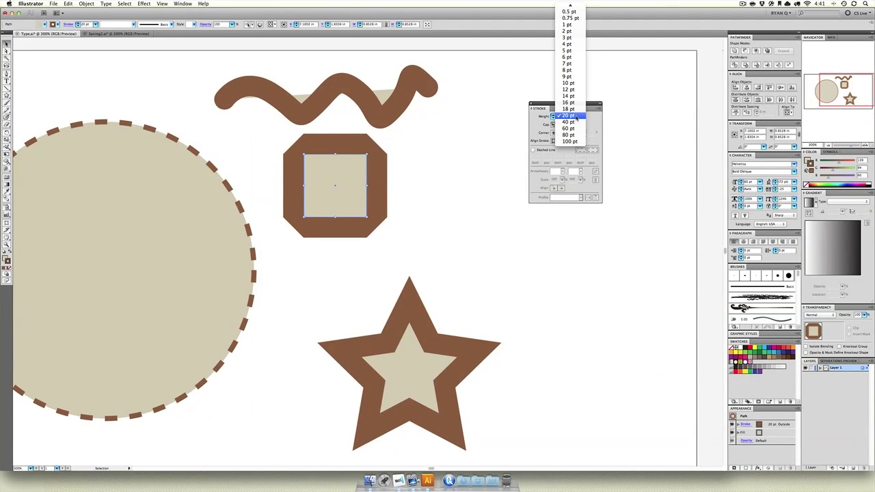
pyautogui.click(571, 59)
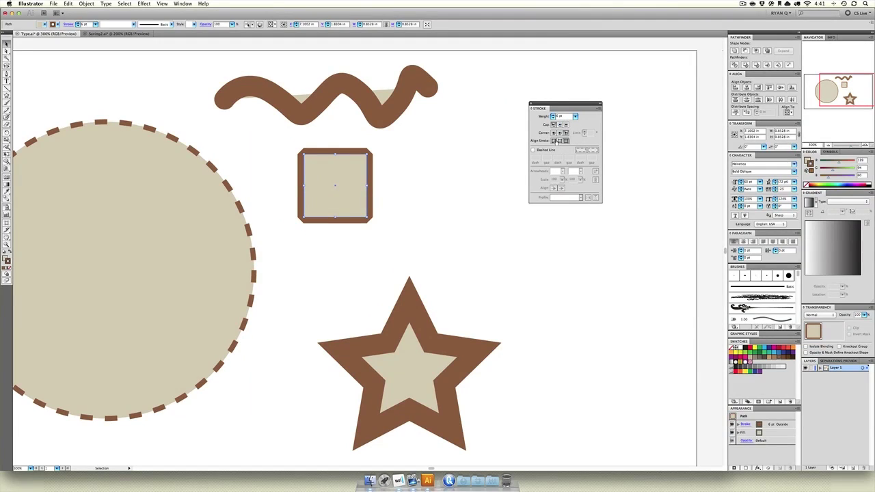
pyautogui.click(532, 149)
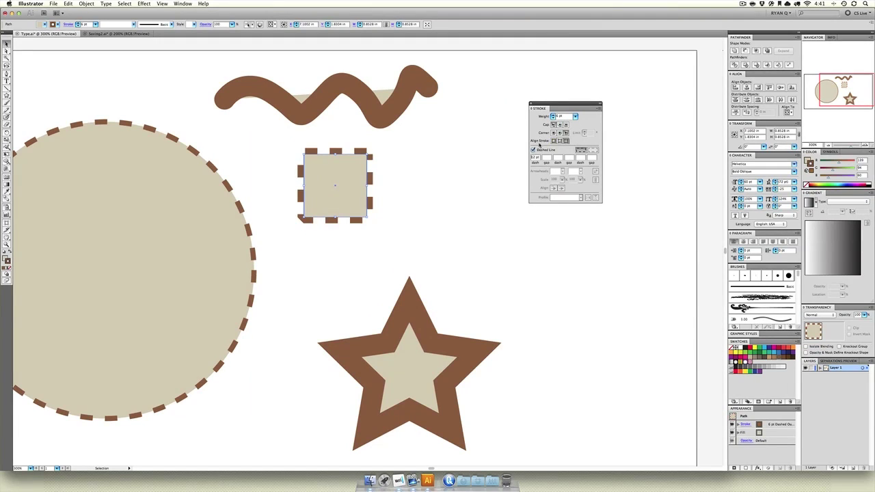
# Step: Give the square's dashed stroke miter corners and center alignment, fit its dashes to the corners, and deselect it
pyautogui.click(554, 133)
pyautogui.click(554, 141)
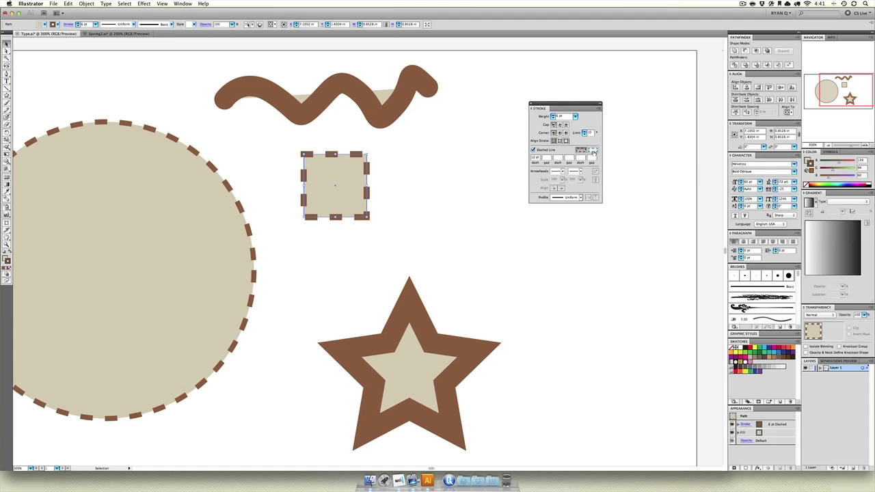
pyautogui.click(594, 151)
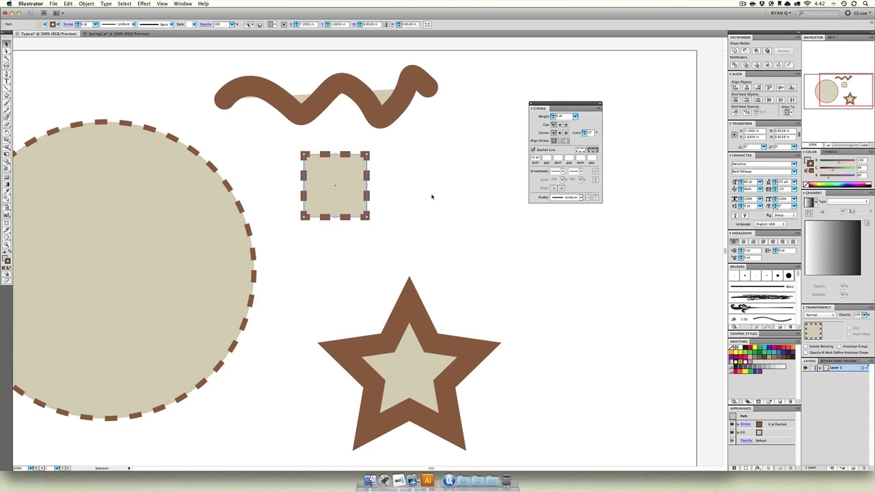
pyautogui.click(434, 195)
# Step: Move the star about 1 in up toward the square and copy the square's dashed stroke onto it with the Eyedropper tool
pyautogui.moveTo(416, 385); pyautogui.dragTo(419, 309)
pyautogui.press('i')
pyautogui.click(307, 182)
pyautogui.press('v')
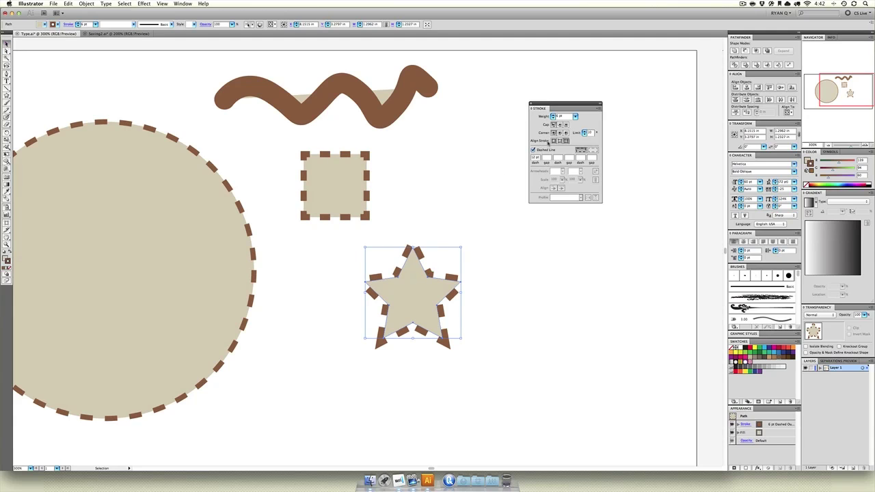
# Step: Center the star's dashed stroke on its path, align its dashes to the corners, and deselect it
pyautogui.click(553, 140)
pyautogui.click(592, 150)
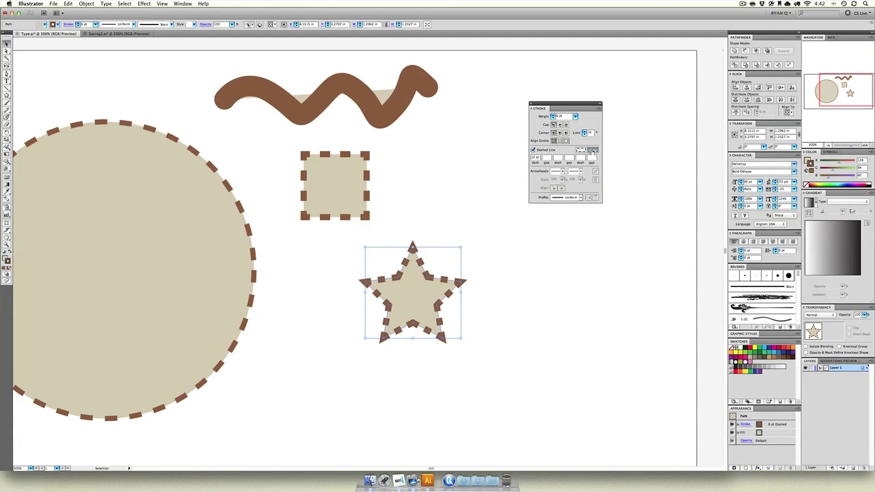
pyautogui.click(478, 286)
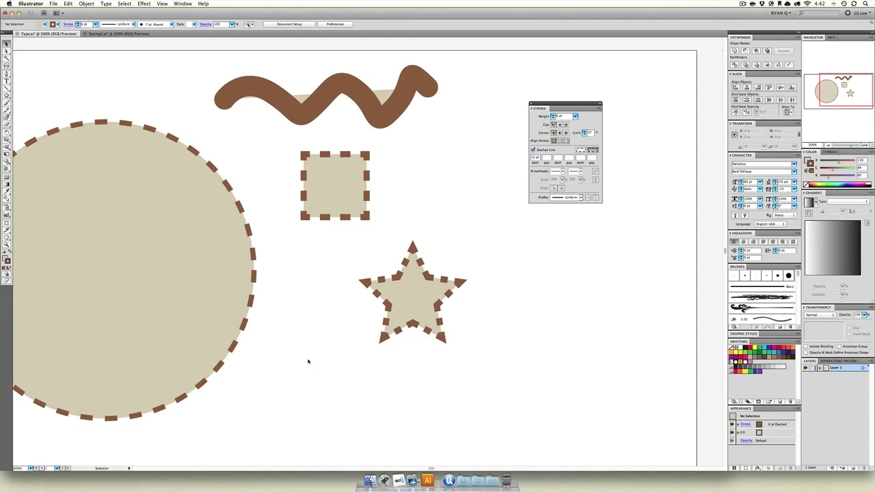
# Step: Set the circle's dash length to 30 pt and its stroke weight to 12 pt
pyautogui.moveTo(321, 324); pyautogui.dragTo(414, 338)
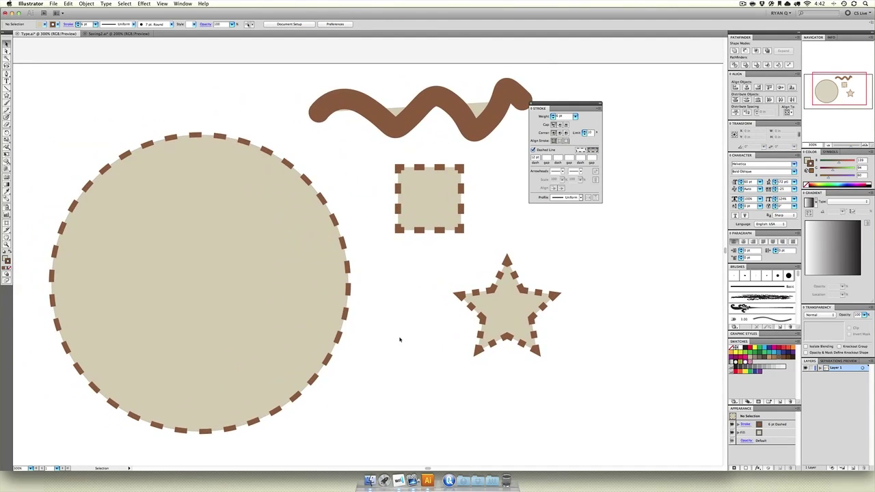
pyautogui.click(271, 310)
pyautogui.write('24')
pyautogui.press('Return')
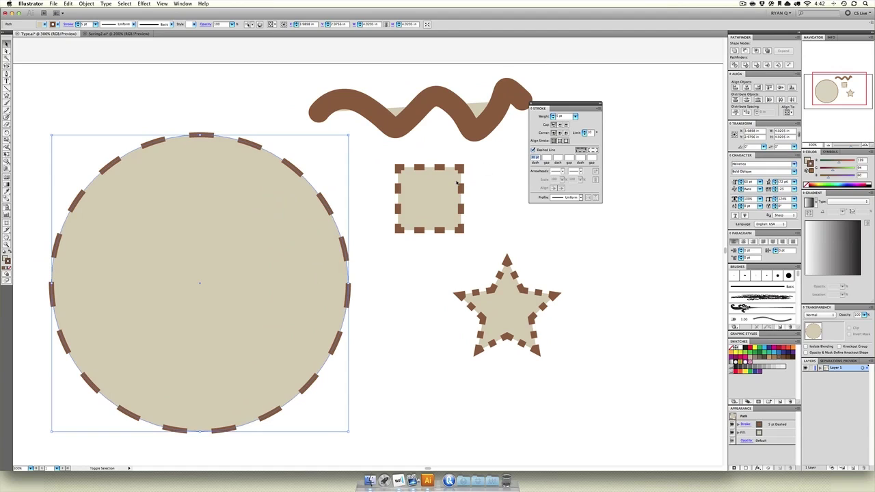
pyautogui.click(561, 116)
pyautogui.write('12')
pyautogui.press('Return')
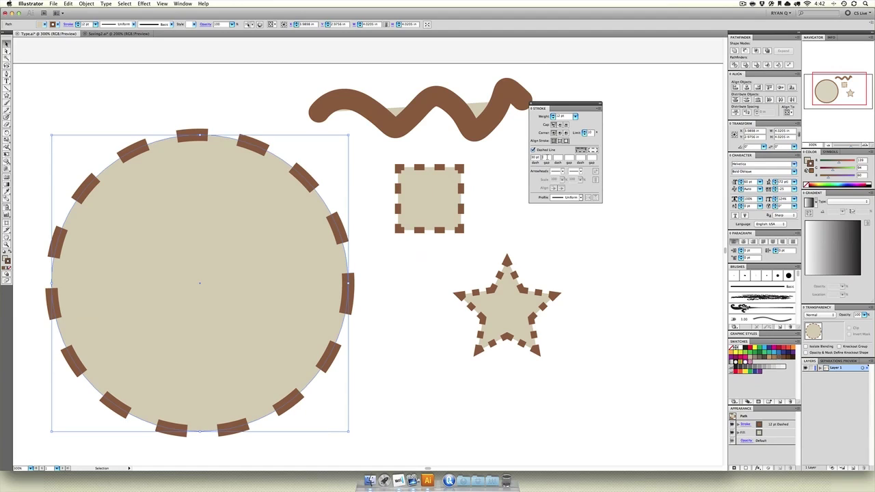
# Step: Extend the circle's dash pattern with a 20 pt gap, 40 pt dash, 10 pt gap and 60 pt dash, and deselect it
pyautogui.click(593, 150)
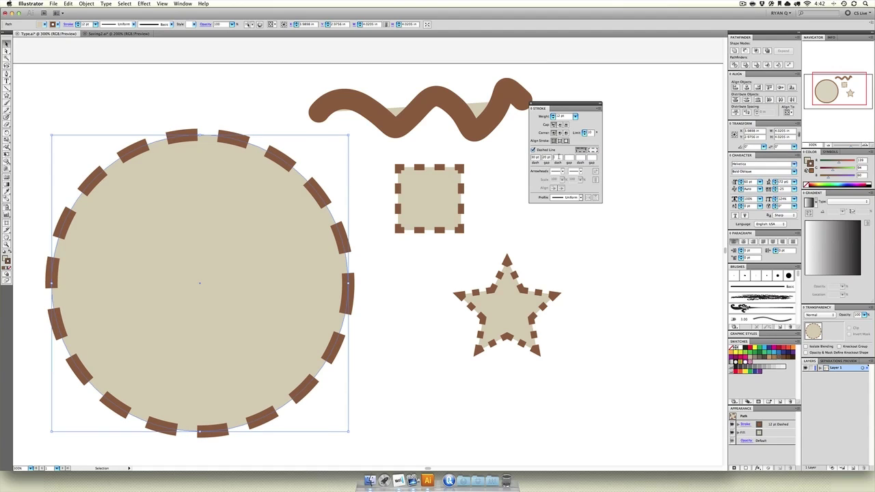
pyautogui.press('Tab')
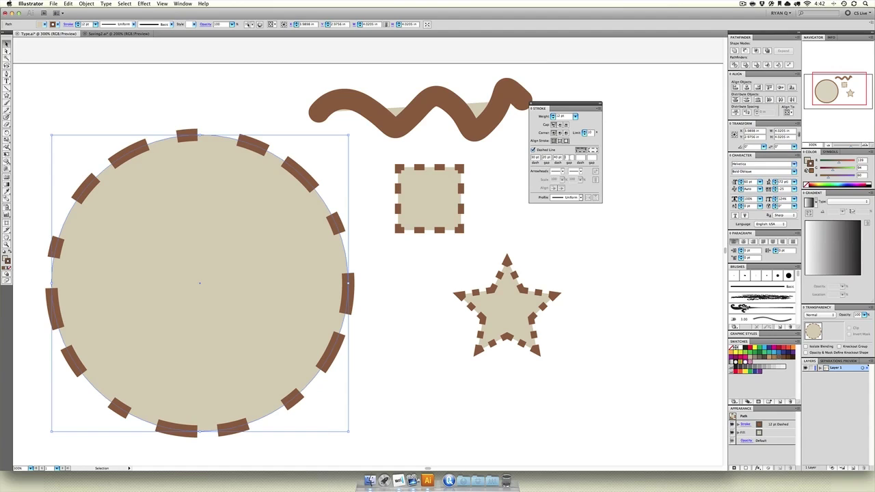
pyautogui.write('10')
pyautogui.press('Tab')
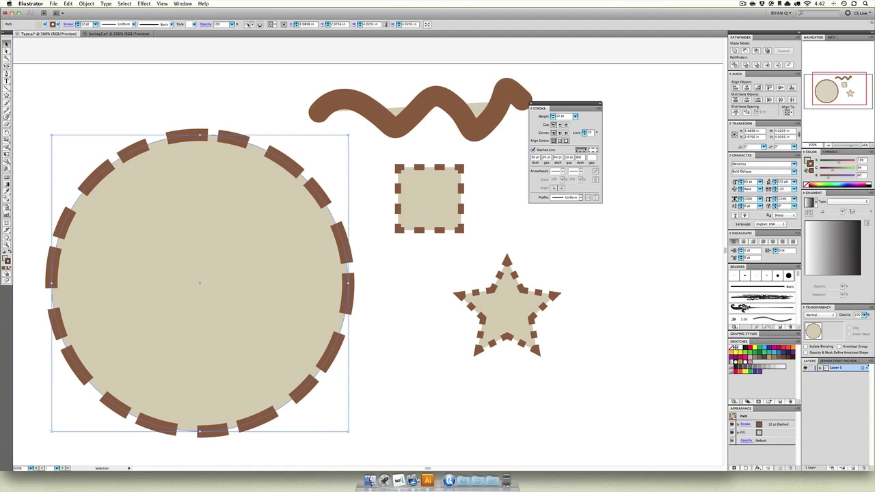
pyautogui.write('60')
pyautogui.press('Tab')
pyautogui.click(372, 293)
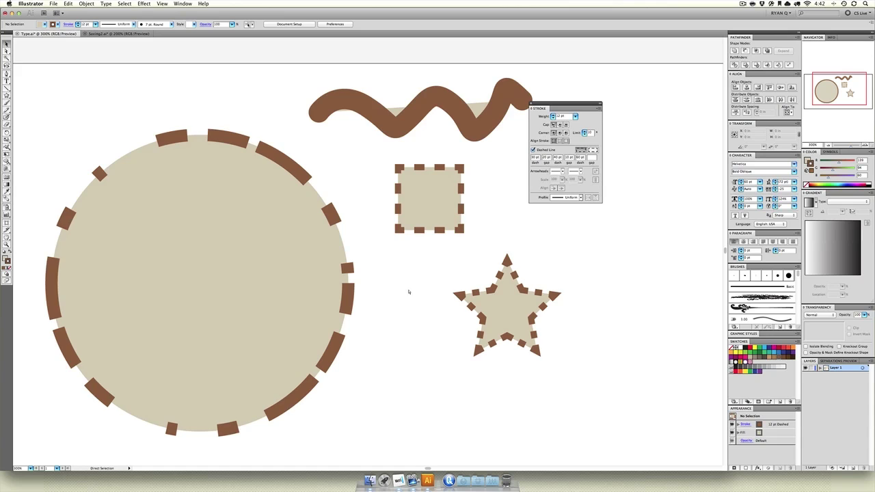
pyautogui.press('super+minus')
pyautogui.press('super+minus')
pyautogui.press('F12')
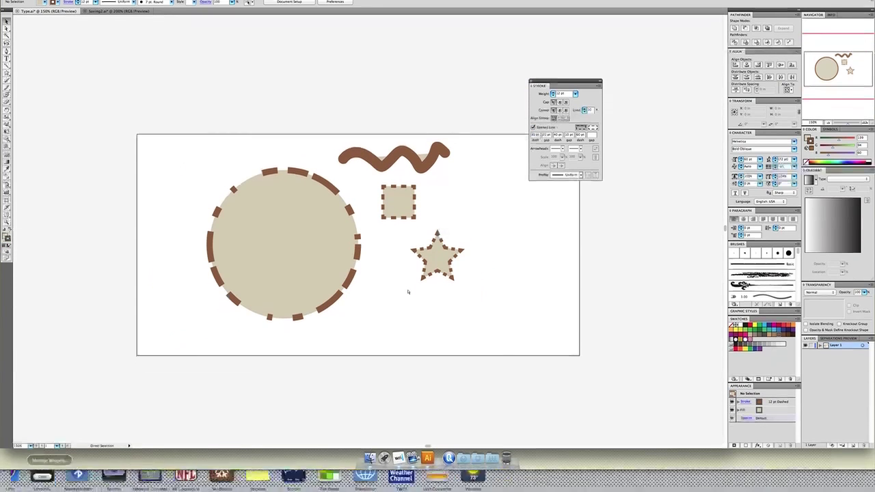
pyautogui.press('F12')
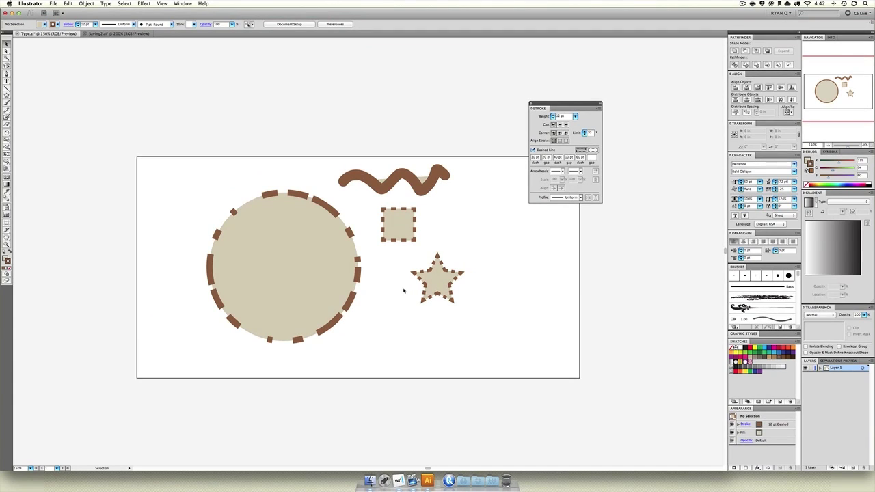
# Step: Draw an open S-curve about 3.2 in wide and 1.1 in tall between the square and the wavy path with the Pen tool
pyautogui.moveTo(404, 291); pyautogui.dragTo(388, 289)
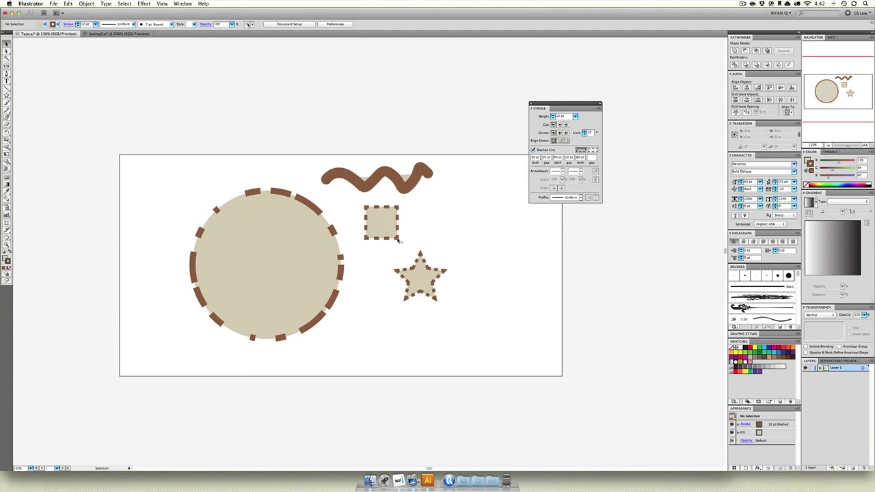
pyautogui.moveTo(330, 248); pyautogui.dragTo(268, 254)
pyautogui.moveTo(350, 207); pyautogui.dragTo(350, 314)
pyautogui.click(431, 288)
pyautogui.press('super+equal')
pyautogui.press('super+equal')
pyautogui.hscroll(2, 79, 106)
pyautogui.click(7, 74)
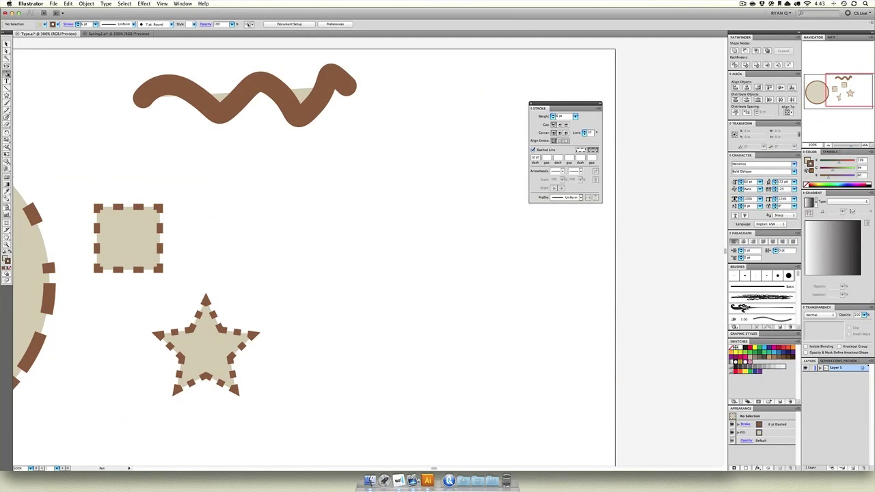
pyautogui.click(217, 256)
pyautogui.moveTo(318, 188)
pyautogui.mouseDown()
pyautogui.moveTo(356, 191)
pyautogui.moveTo(424, 219)
pyautogui.mouseUp()
pyautogui.moveTo(456, 177); pyautogui.dragTo(478, 144)
pyautogui.press('v')
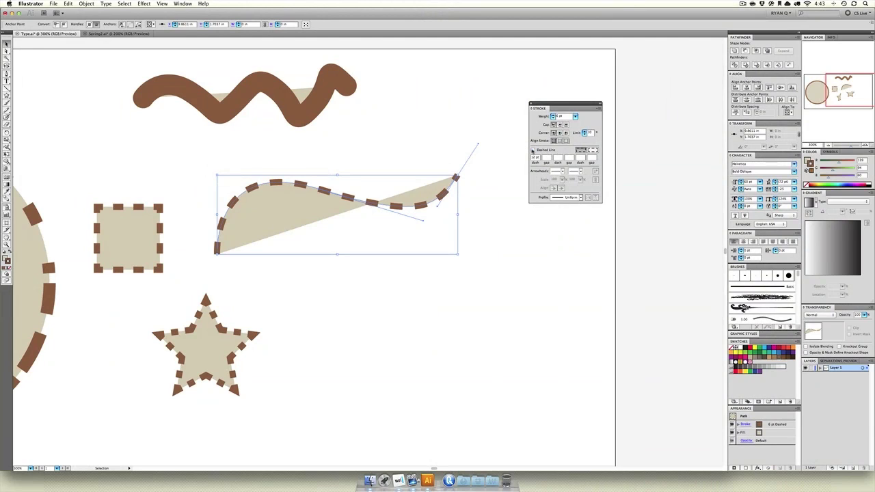
# Step: Turn off the S-curve's dashed line and add arrowheads to both of its ends, using Arrow 4 for the end
pyautogui.click(533, 150)
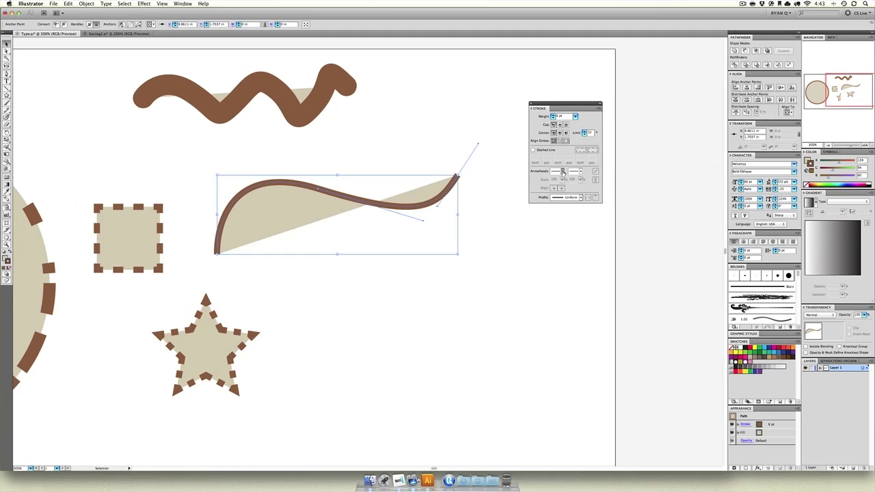
pyautogui.click(562, 171)
pyautogui.click(565, 194)
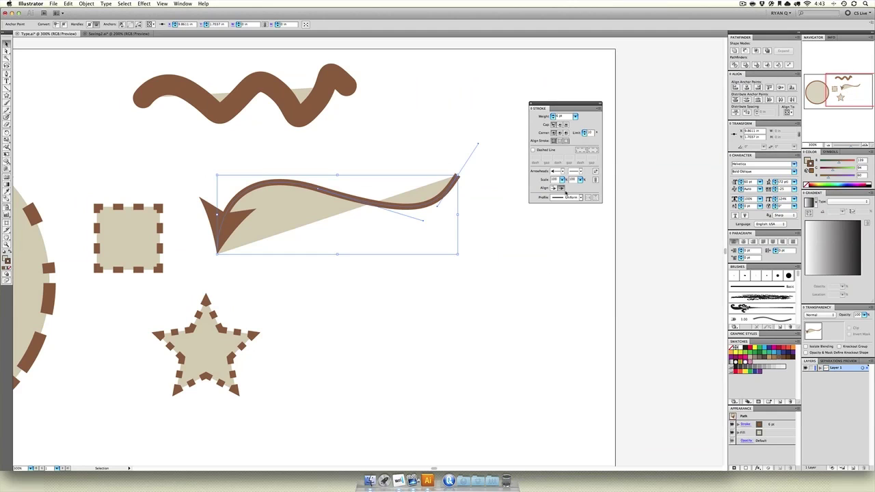
pyautogui.click(581, 172)
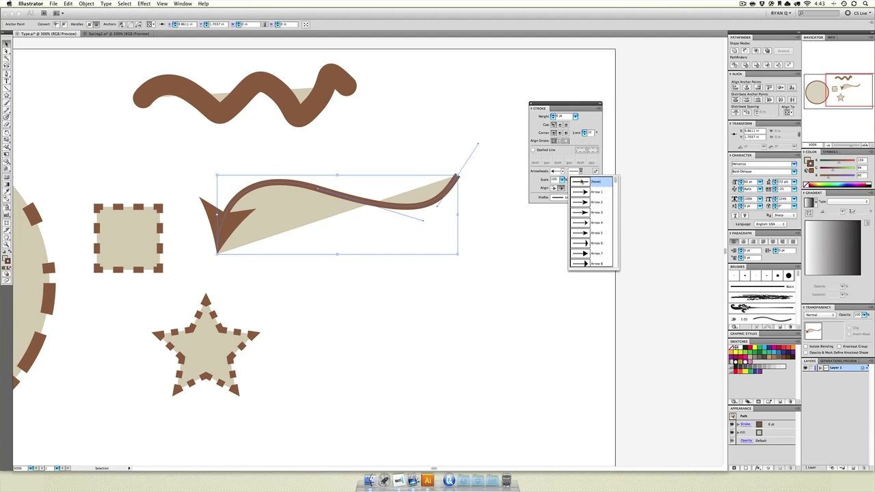
pyautogui.click(585, 223)
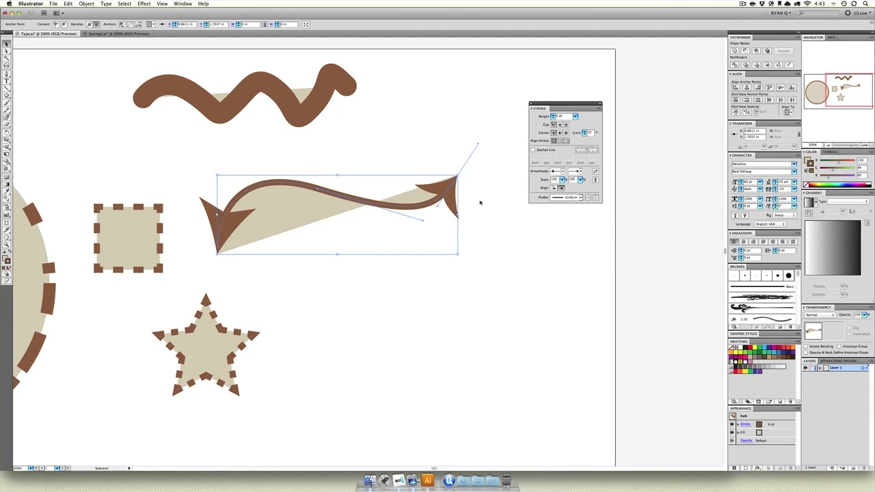
# Step: Change the arrowhead at the S-curve's end to the pointing hand, Arrow 36, and deselect the curve
pyautogui.click(582, 173)
pyautogui.scroll(-10, 584, 226)
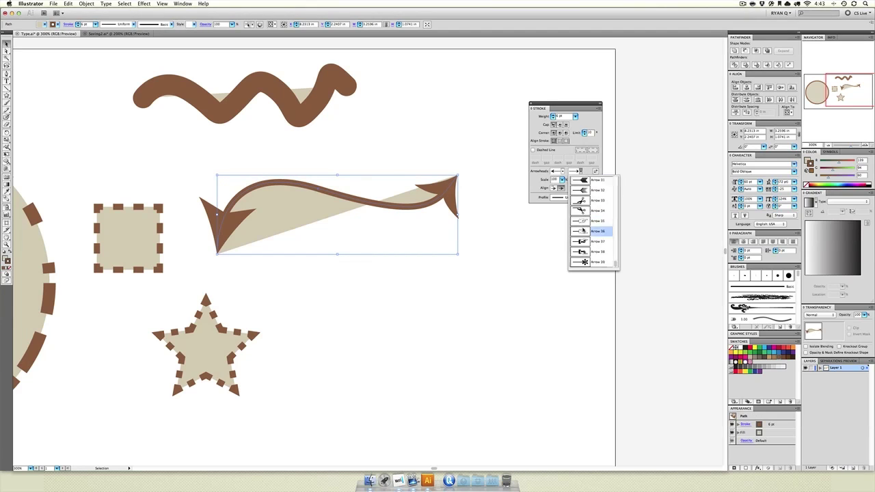
pyautogui.click(582, 231)
pyautogui.click(371, 231)
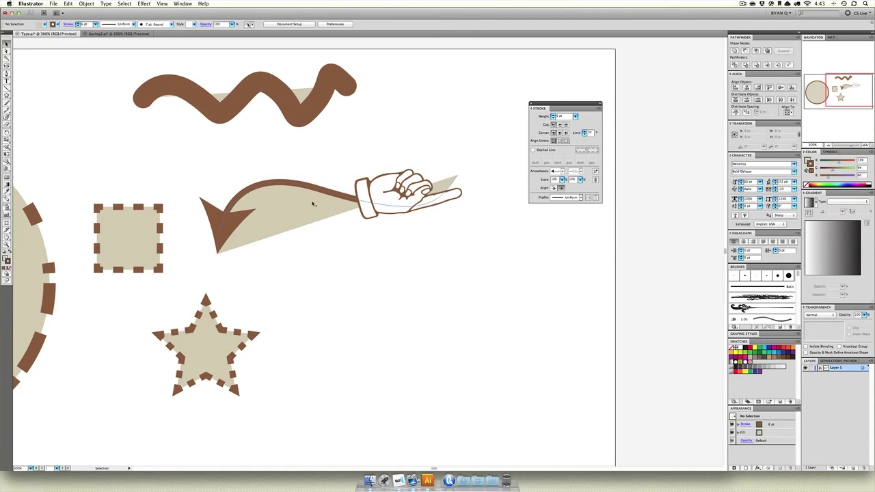
# Step: Change the arrowhead at the S-curve's start to the asterisk, Arrow 39, and deselect the curve
pyautogui.moveTo(204, 181); pyautogui.dragTo(287, 265)
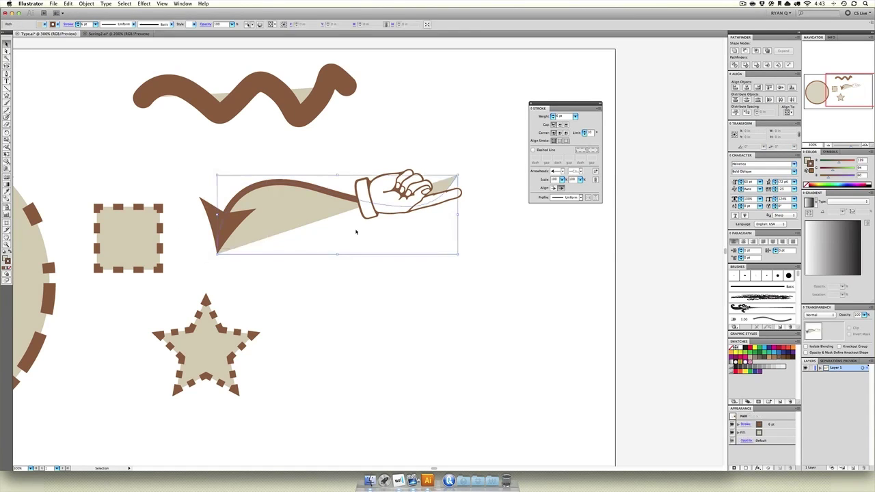
pyautogui.click(563, 172)
pyautogui.scroll(-8, 568, 212)
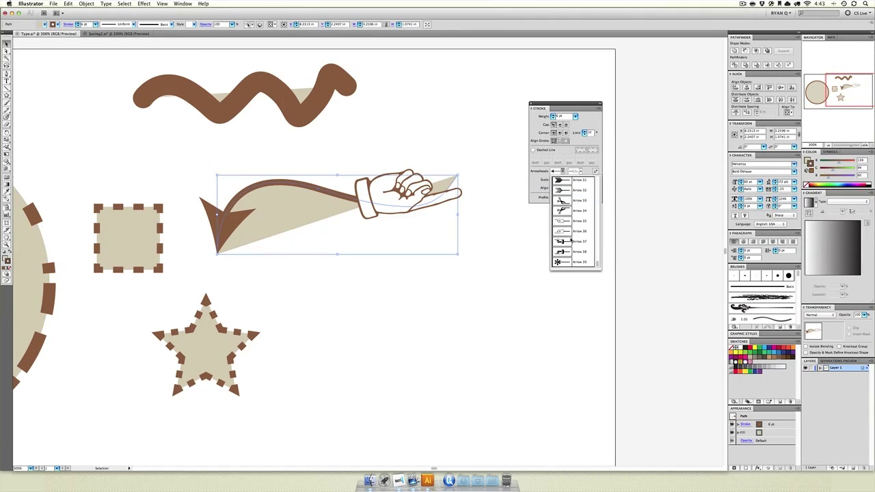
pyautogui.click(564, 267)
pyautogui.click(359, 275)
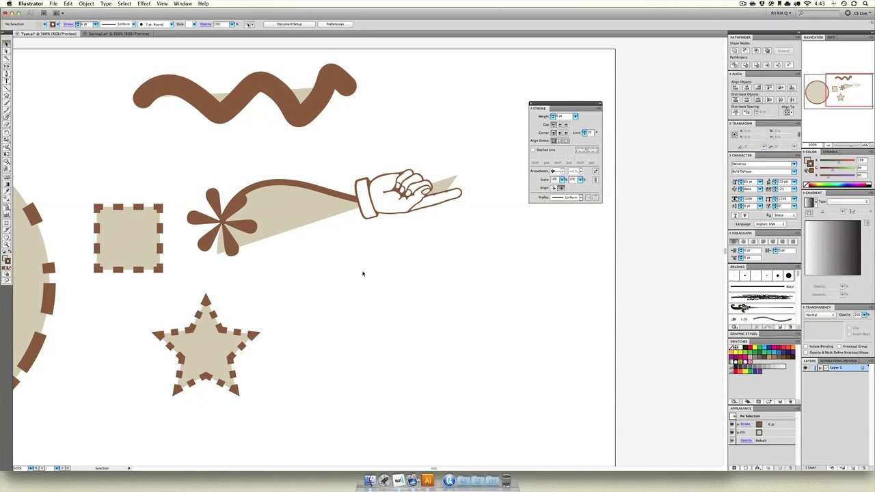
# Step: Scale both the asterisk and the pointing hand arrowheads to 60%, and deselect the curve
pyautogui.moveTo(202, 162); pyautogui.dragTo(463, 217)
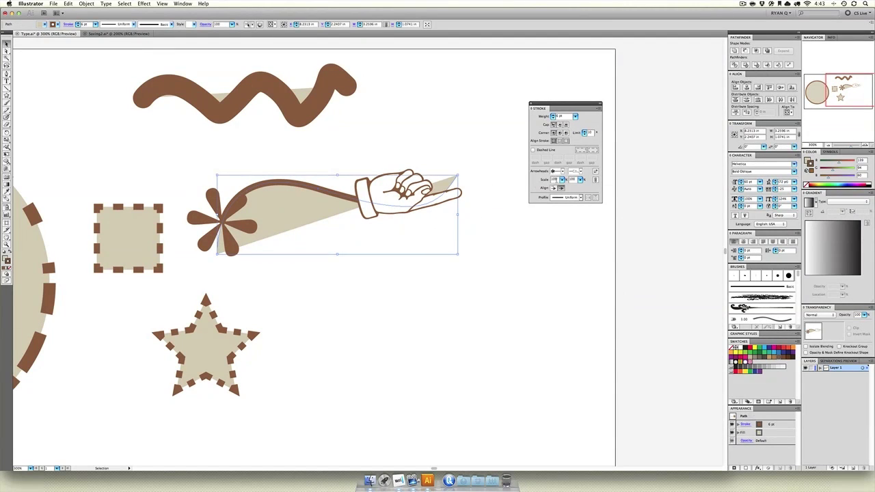
pyautogui.click(543, 189)
pyautogui.moveTo(543, 190); pyautogui.dragTo(526, 188)
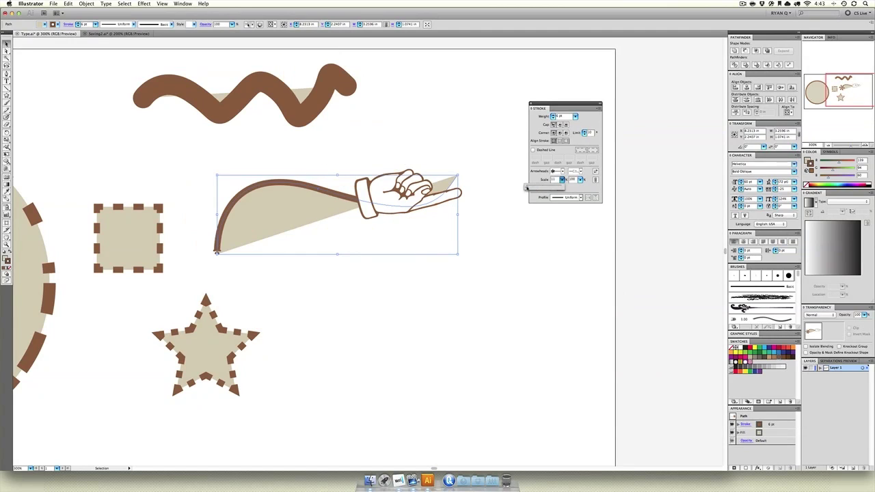
pyautogui.moveTo(526, 188); pyautogui.dragTo(547, 188)
pyautogui.click(580, 179)
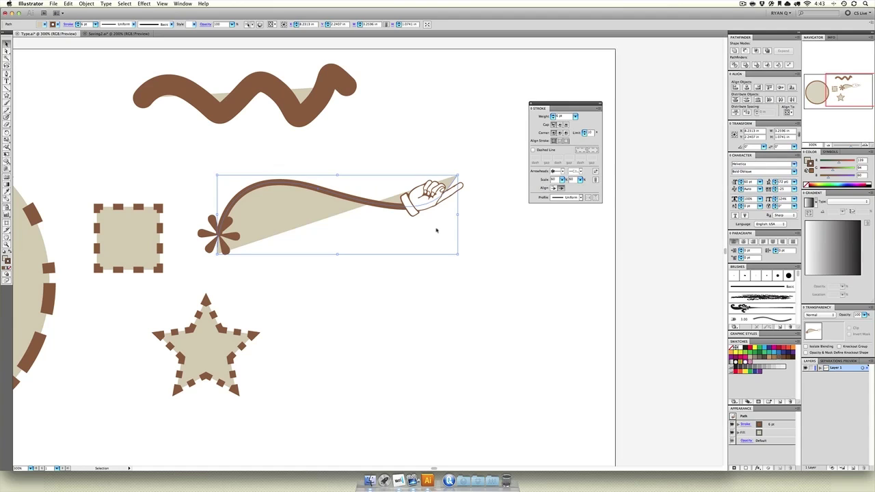
pyautogui.click(472, 230)
# Step: Compare both arrowhead alignments on the curve, finish with the tips extended beyond the path ends, and deselect it
pyautogui.moveTo(463, 221); pyautogui.dragTo(352, 176)
pyautogui.click(559, 189)
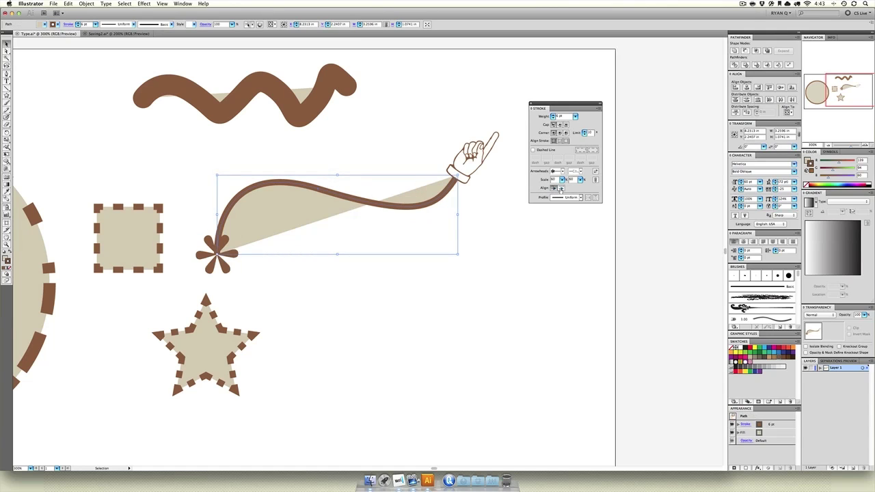
pyautogui.click(560, 189)
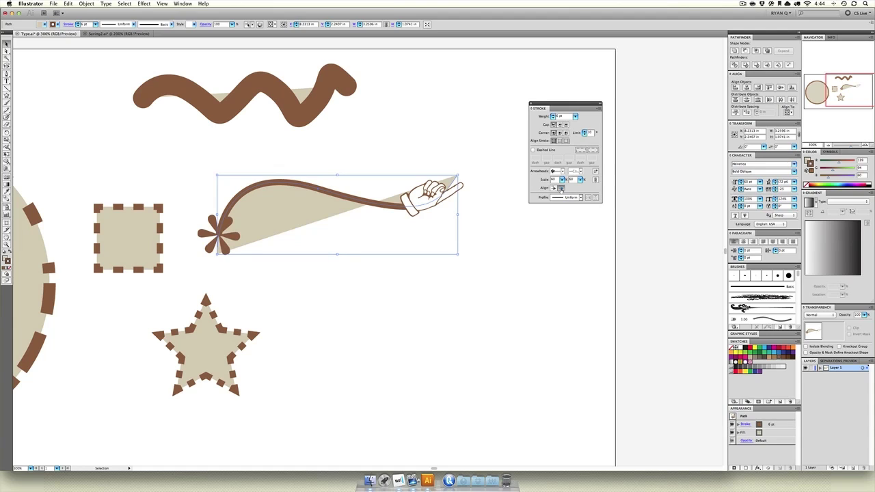
pyautogui.click(553, 188)
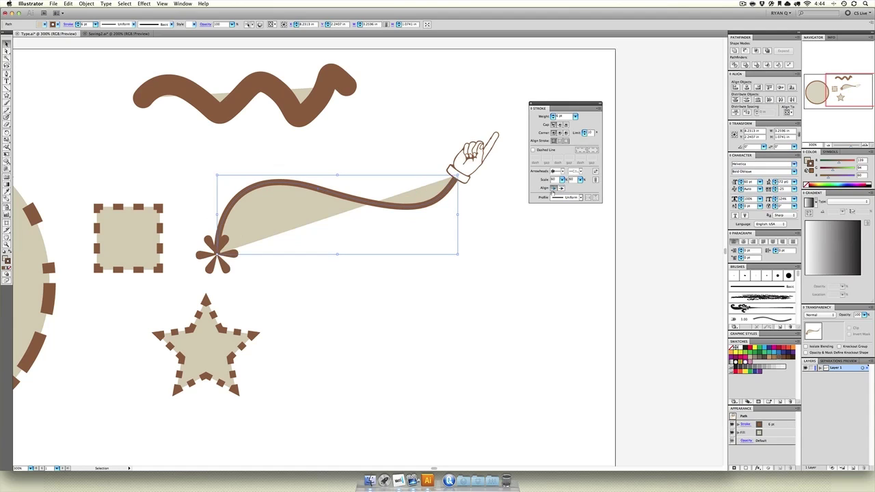
pyautogui.click(478, 247)
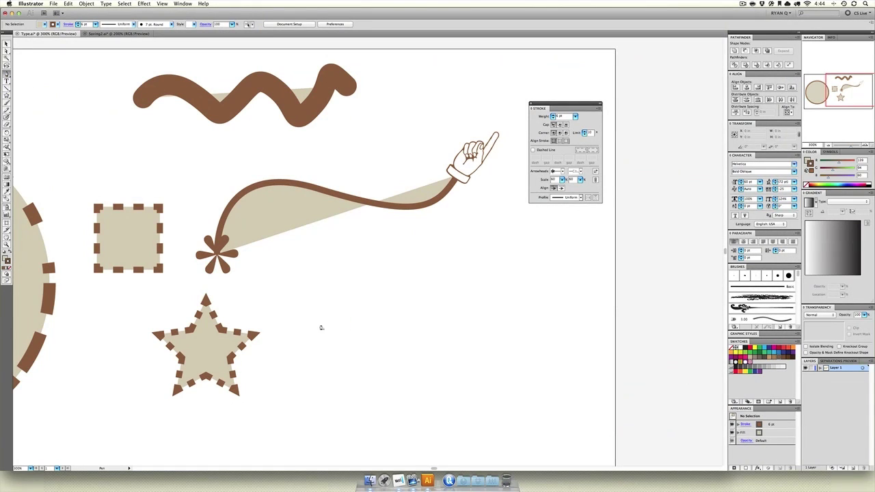
# Step: Draw a second S-curve about 2.7 in wide and 1.8 in tall below the hand arrow, and move it slightly up and left
pyautogui.click(324, 270)
pyautogui.moveTo(415, 349); pyautogui.dragTo(502, 349)
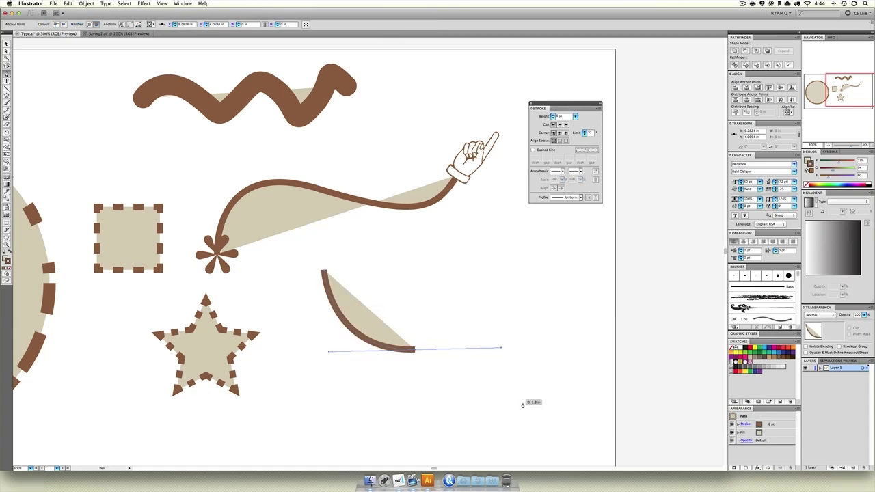
pyautogui.click(523, 406)
pyautogui.press('v')
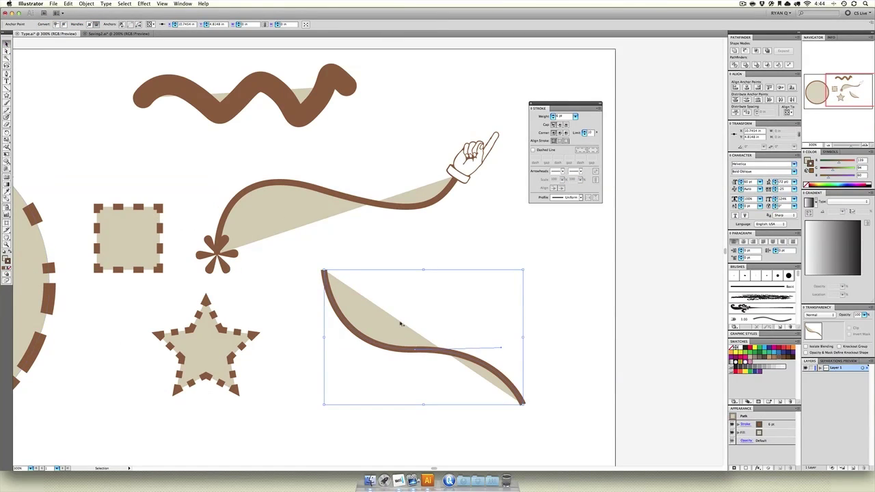
pyautogui.moveTo(382, 333); pyautogui.dragTo(367, 319)
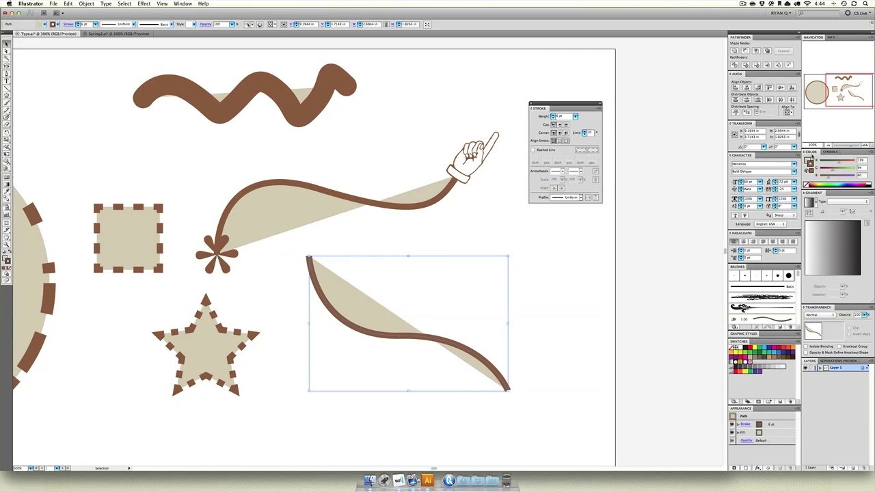
# Step: Remove the fill from the second S-curve and select the curve again
pyautogui.click(806, 185)
pyautogui.click(581, 287)
pyautogui.hscroll(2, 504, 273)
pyautogui.scroll(-1, 504, 273)
pyautogui.moveTo(415, 301); pyautogui.dragTo(362, 353)
# Step: Apply the tapered oval profile, Width Profile 1, to the unfilled curve's stroke and reselect the curve
pyautogui.click(581, 198)
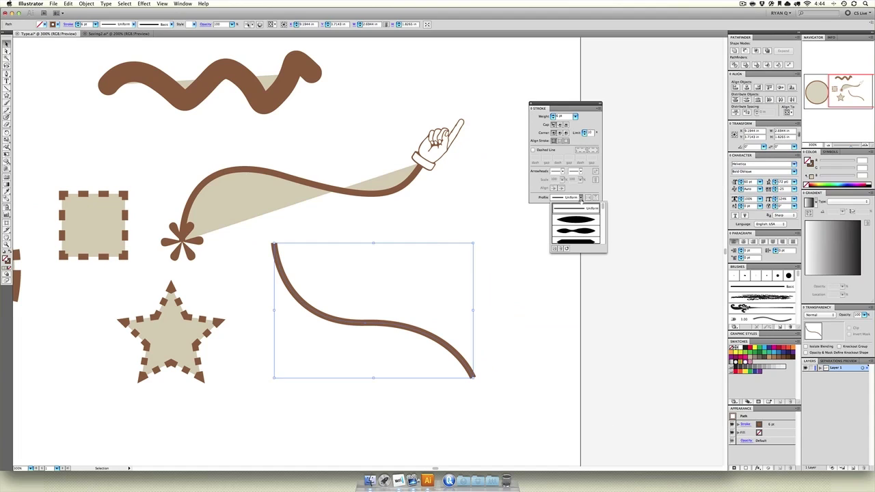
pyautogui.scroll(-2, 577, 227)
pyautogui.scroll(2, 576, 227)
pyautogui.click(576, 219)
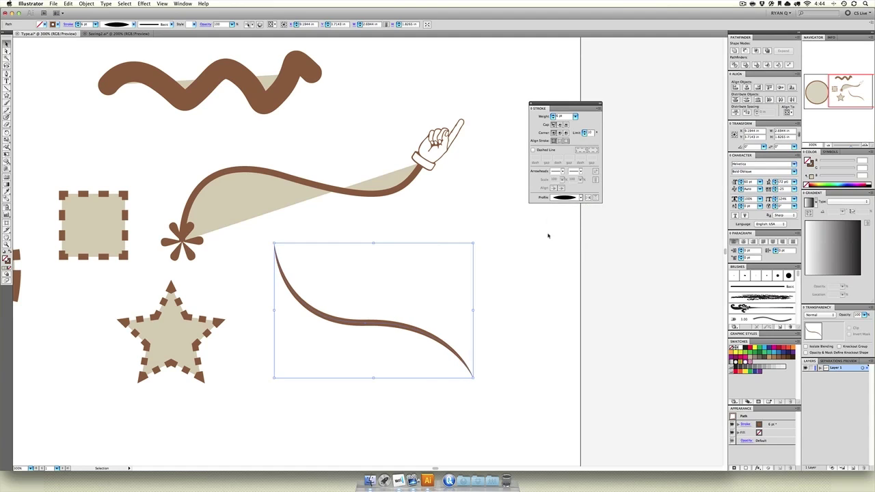
pyautogui.click(473, 324)
pyautogui.click(336, 313)
# Step: Apply Width Profile 2 to the unfilled curve and increase its stroke weight to 24 pt
pyautogui.click(580, 198)
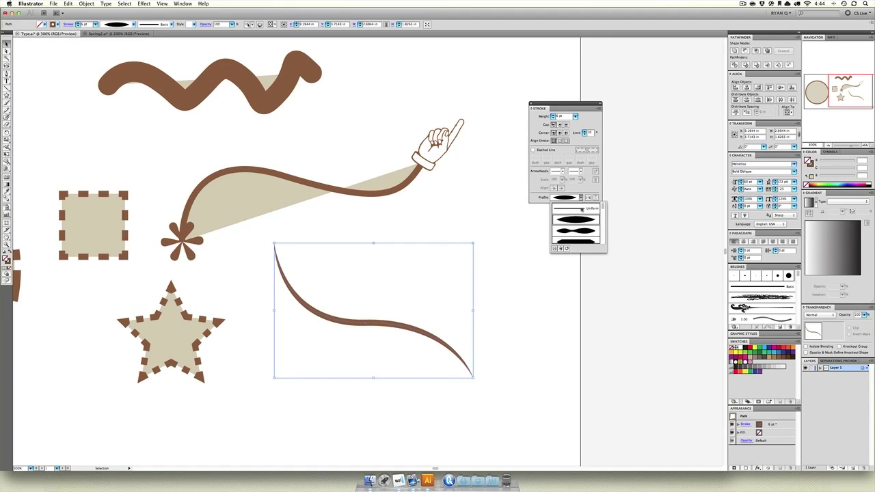
pyautogui.click(573, 233)
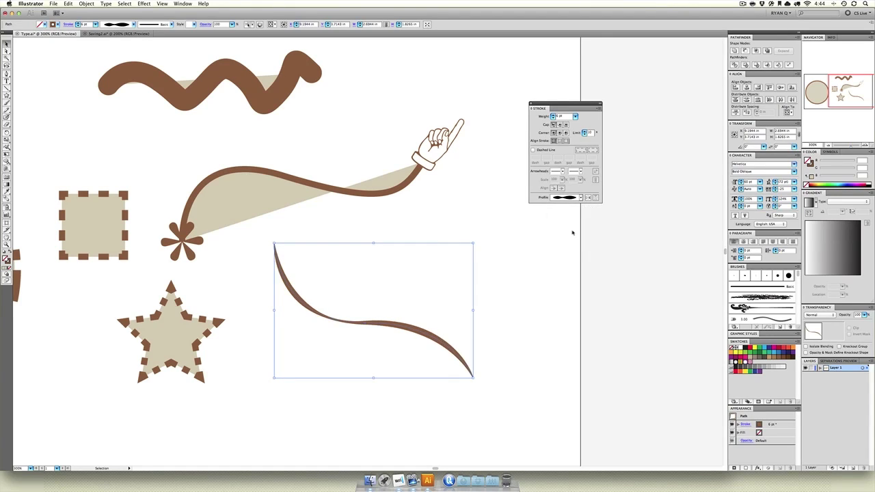
pyautogui.write('12')
pyautogui.press('Return')
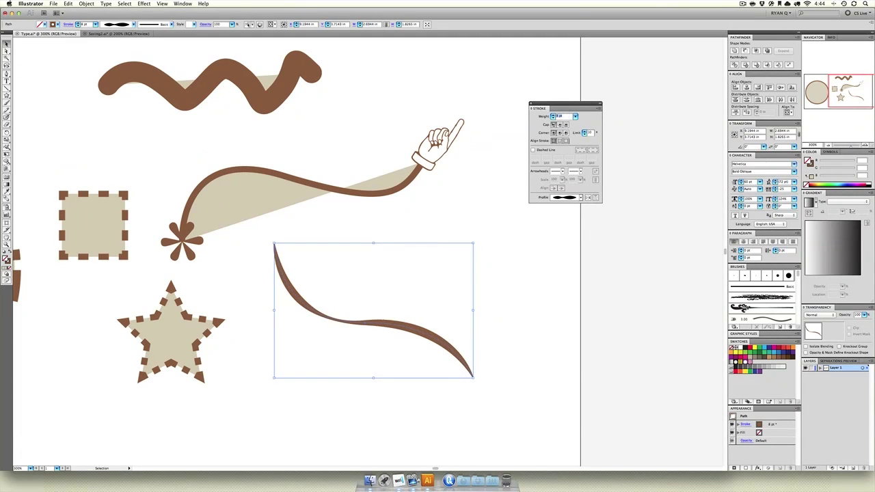
pyautogui.write('18')
pyautogui.press('Return')
pyautogui.press('Return')
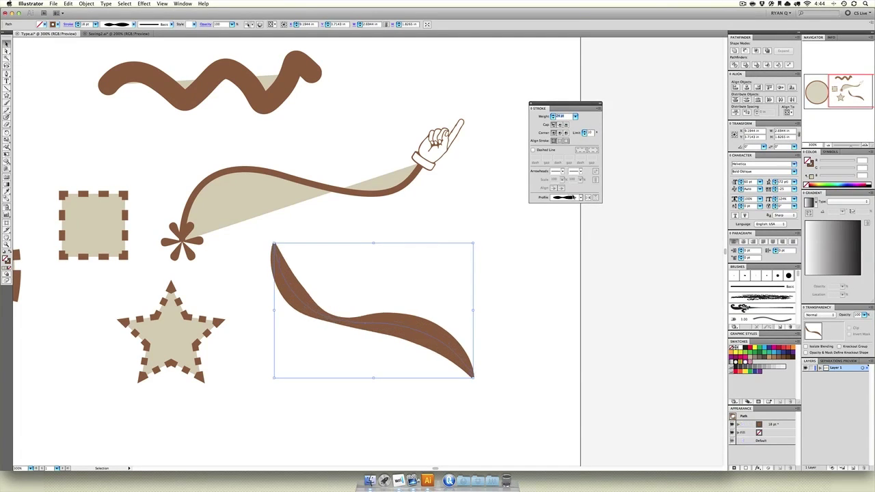
# Step: Try Width Profiles 1 and 3 on the 24 pt curve, settle on Width Profile 5, and deselect it
pyautogui.click(580, 198)
pyautogui.click(573, 217)
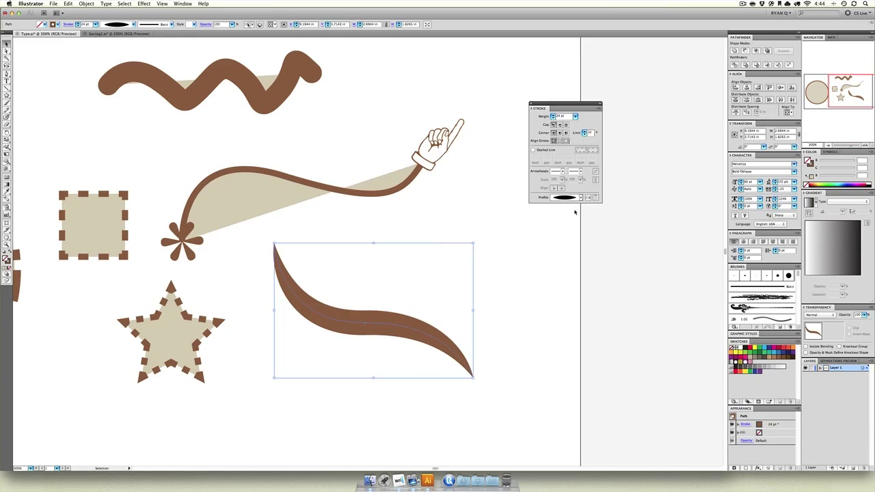
pyautogui.click(580, 198)
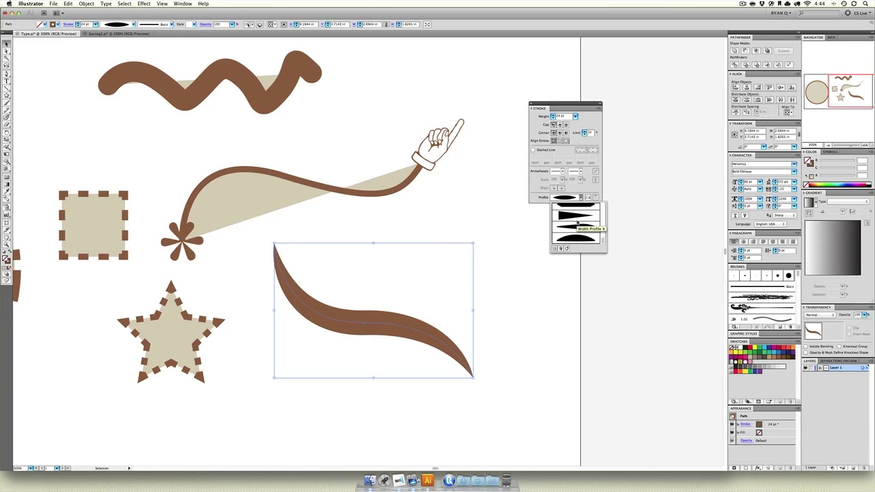
pyautogui.click(577, 224)
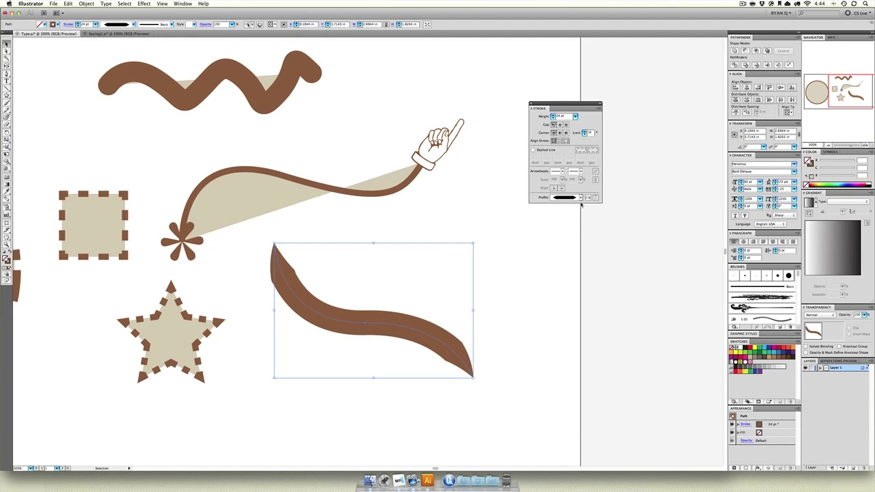
pyautogui.click(580, 198)
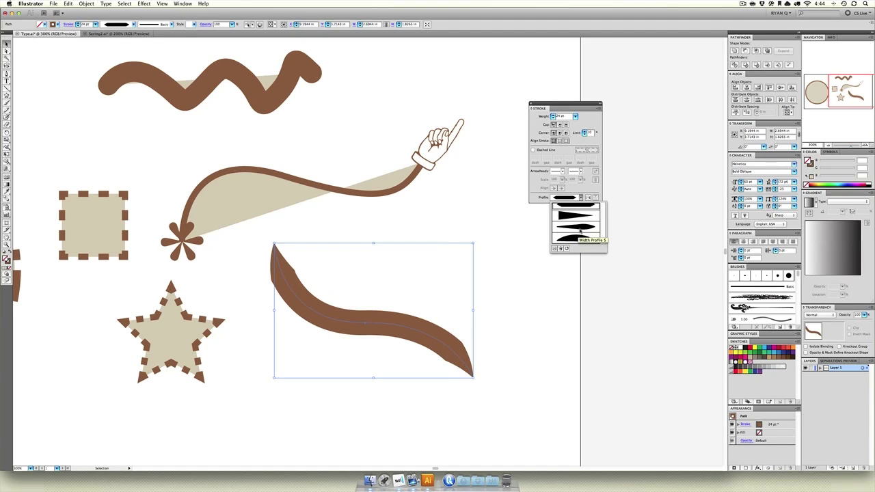
pyautogui.click(580, 231)
pyautogui.click(541, 251)
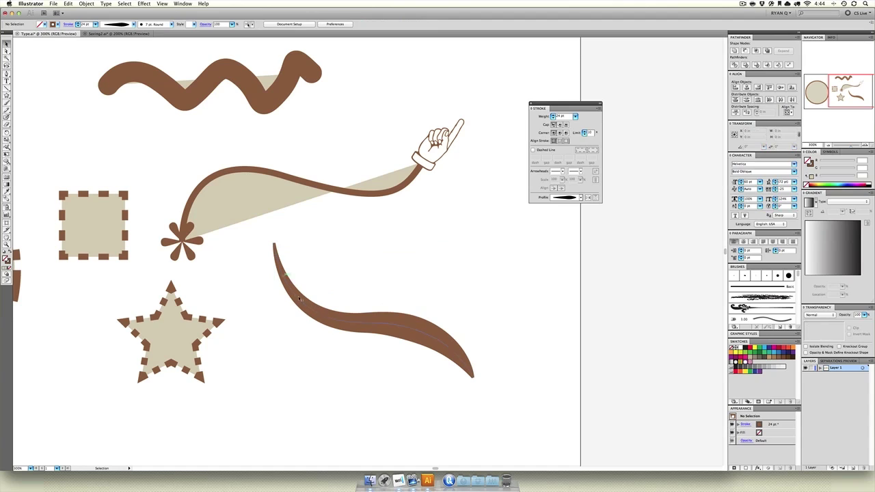
# Step: Try the flat-bottomed half-oval width profile on the 24 pt curve, deselecting and reselecting the curve to inspect it
pyautogui.moveTo(484, 341); pyautogui.dragTo(301, 387)
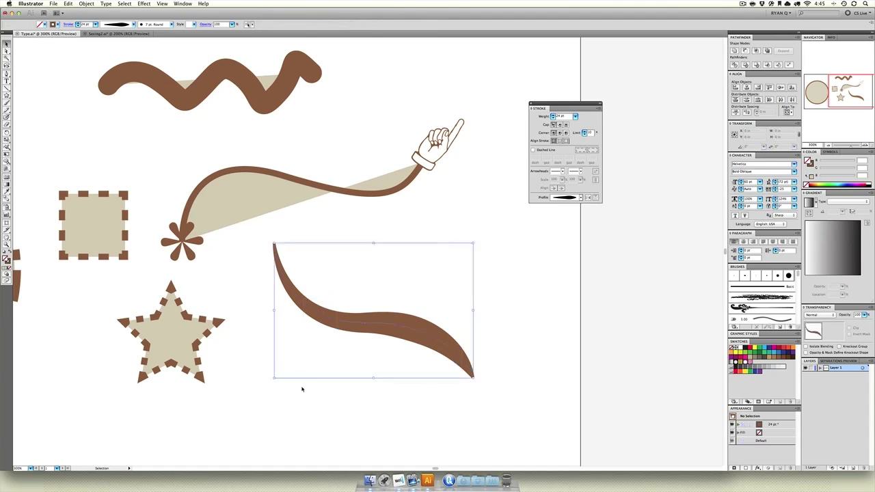
pyautogui.click(580, 197)
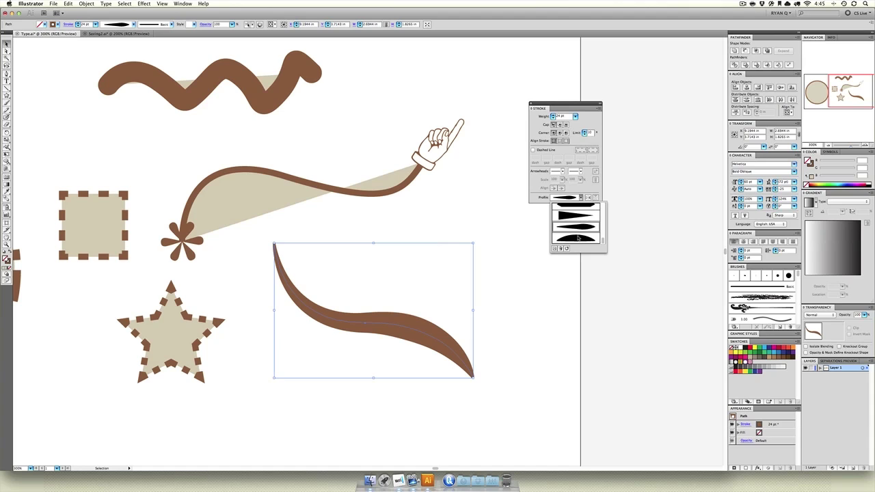
pyautogui.click(577, 238)
pyautogui.click(498, 288)
pyautogui.click(437, 324)
# Step: Return the 24 pt curve's stroke to the Uniform width profile and deselect it
pyautogui.click(580, 197)
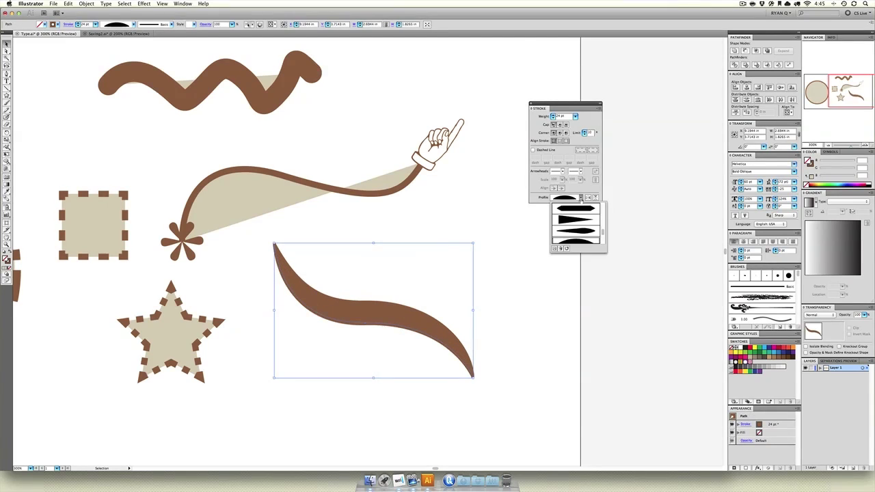
pyautogui.click(572, 209)
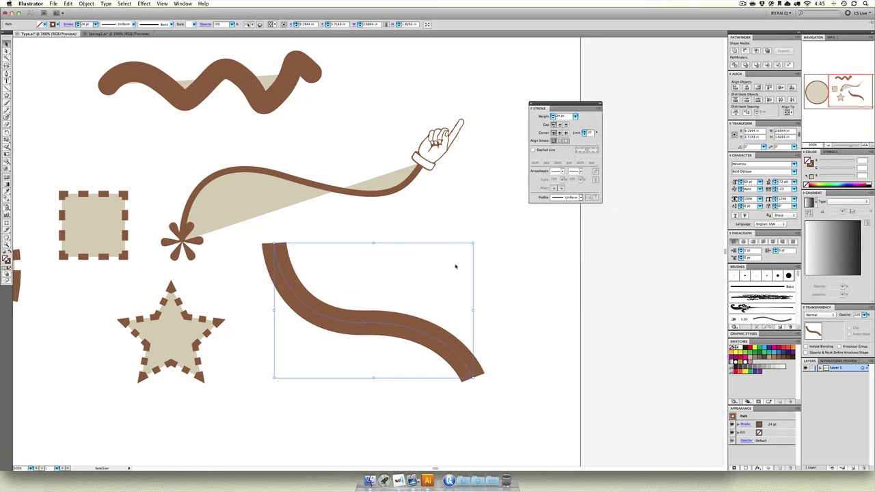
pyautogui.click(411, 269)
# Step: Reshape the curve's stroke with the Width tool, pinching it at two points, swelling it at two others and flaring its lower end
pyautogui.moveTo(316, 314); pyautogui.dragTo(339, 324)
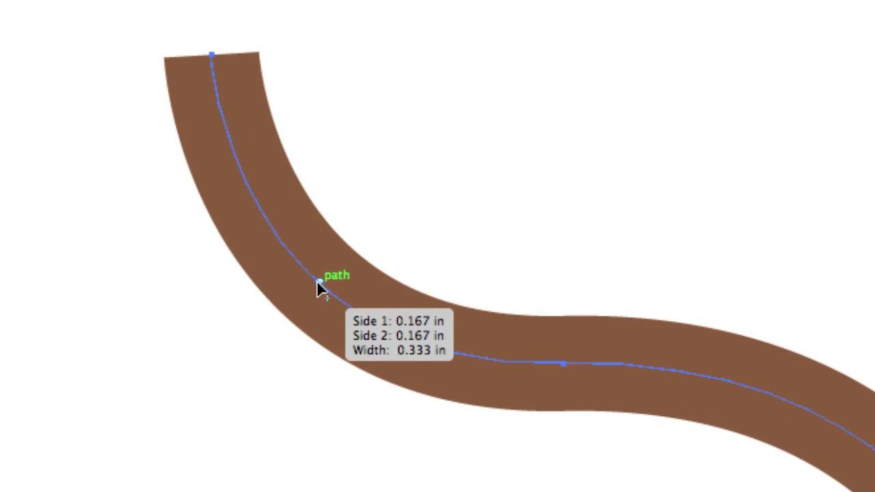
pyautogui.moveTo(315, 296)
pyautogui.mouseDown()
pyautogui.moveTo(257, 316)
pyautogui.moveTo(210, 348)
pyautogui.moveTo(196, 371)
pyautogui.moveTo(320, 293)
pyautogui.mouseUp()
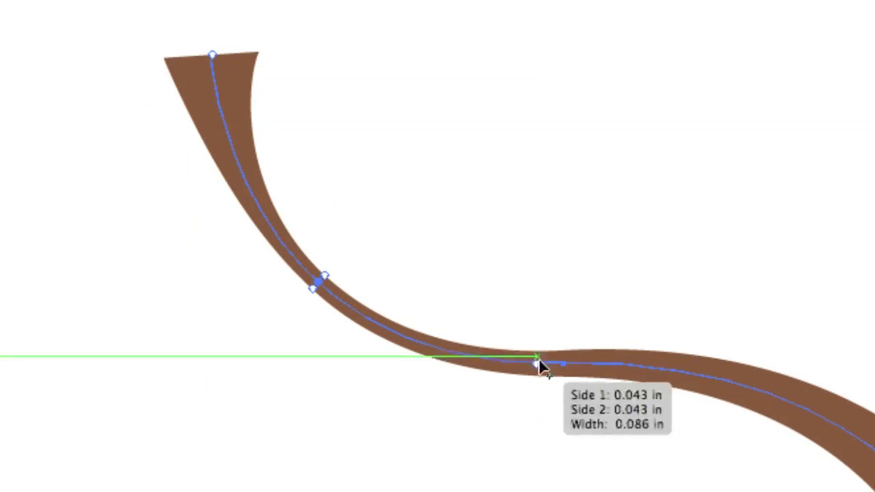
pyautogui.moveTo(726, 382); pyautogui.dragTo(691, 270)
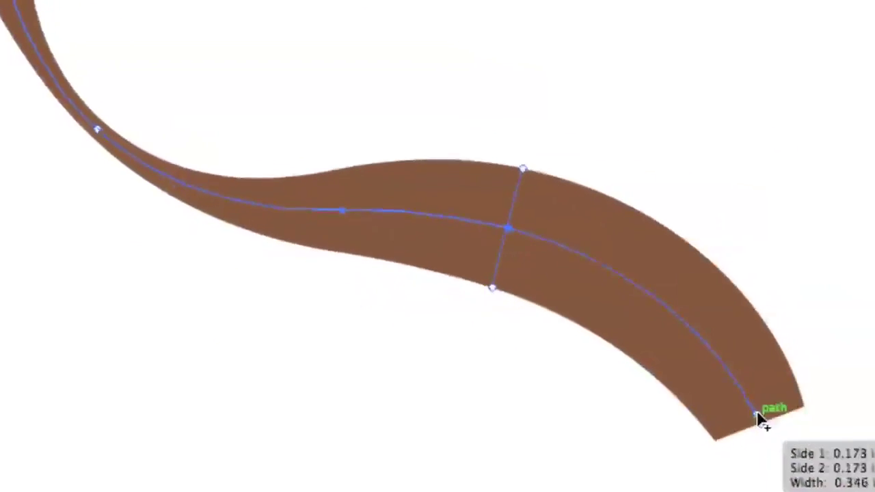
pyautogui.moveTo(743, 409); pyautogui.dragTo(861, 349)
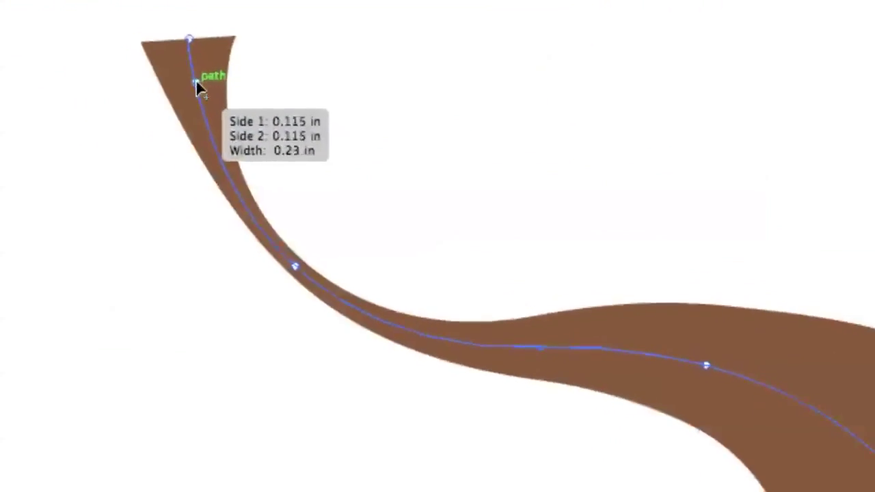
pyautogui.moveTo(228, 135); pyautogui.dragTo(145, 153)
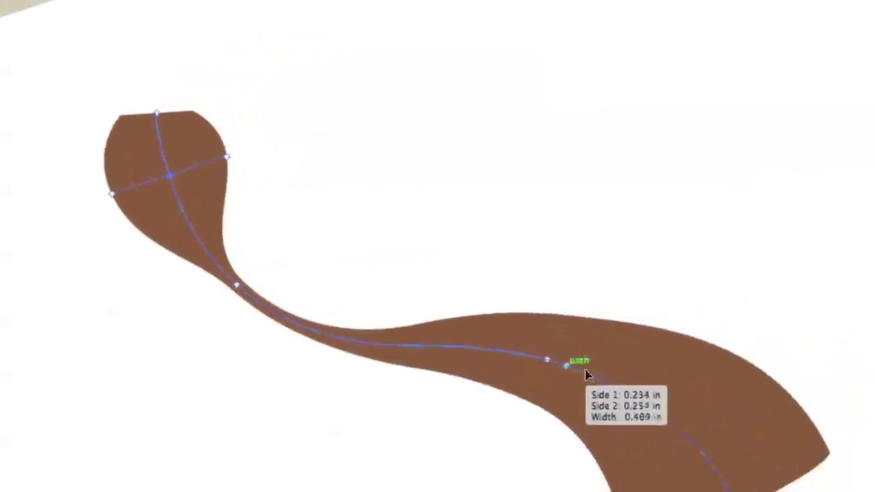
pyautogui.moveTo(584, 375)
pyautogui.mouseDown()
pyautogui.moveTo(485, 402)
pyautogui.moveTo(453, 385)
pyautogui.moveTo(429, 389)
pyautogui.mouseUp()
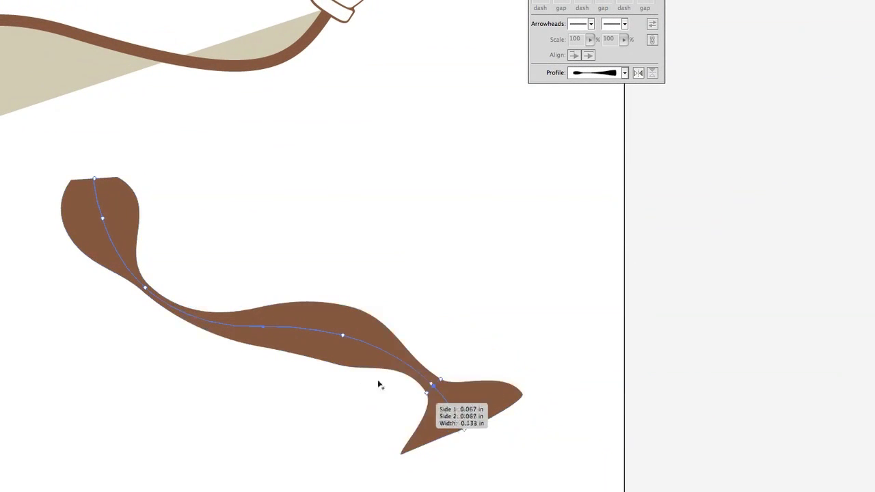
# Step: Save the reshaped curve's stroke as a new width profile named Crazy and deselect the curve
pyautogui.press('v')
pyautogui.click(94, 131)
pyautogui.moveTo(324, 213); pyautogui.dragTo(186, 380)
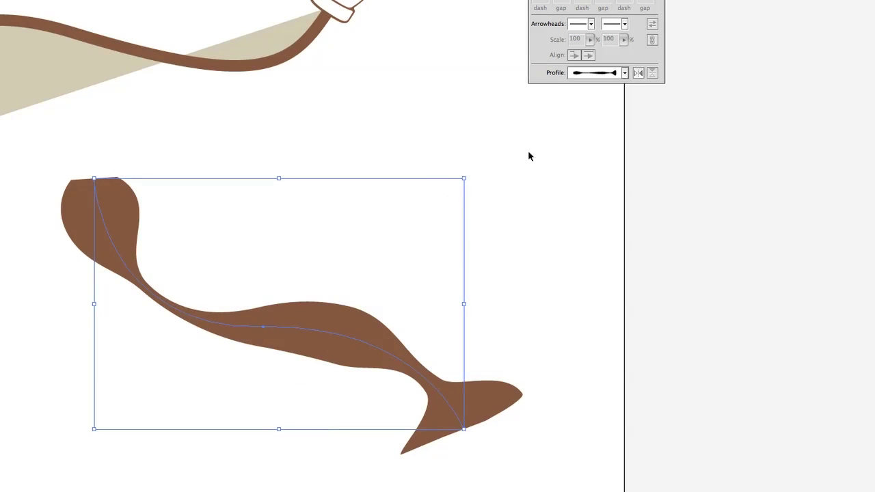
pyautogui.click(624, 73)
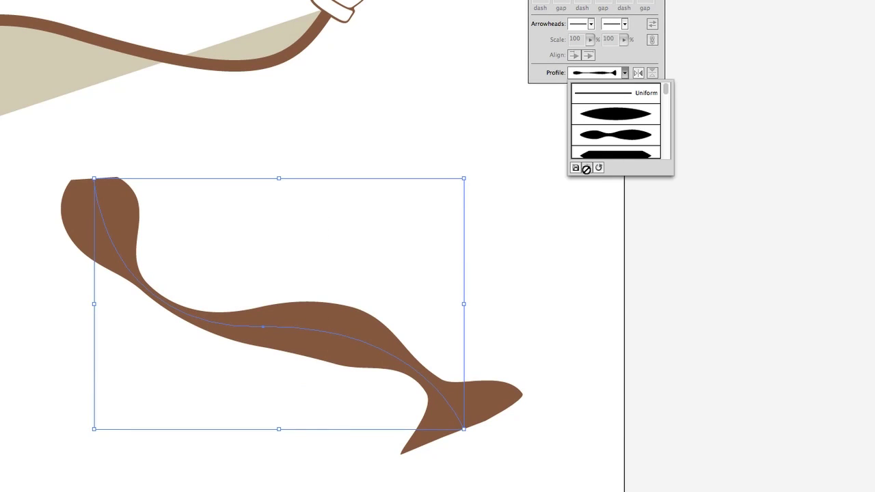
pyautogui.click(576, 168)
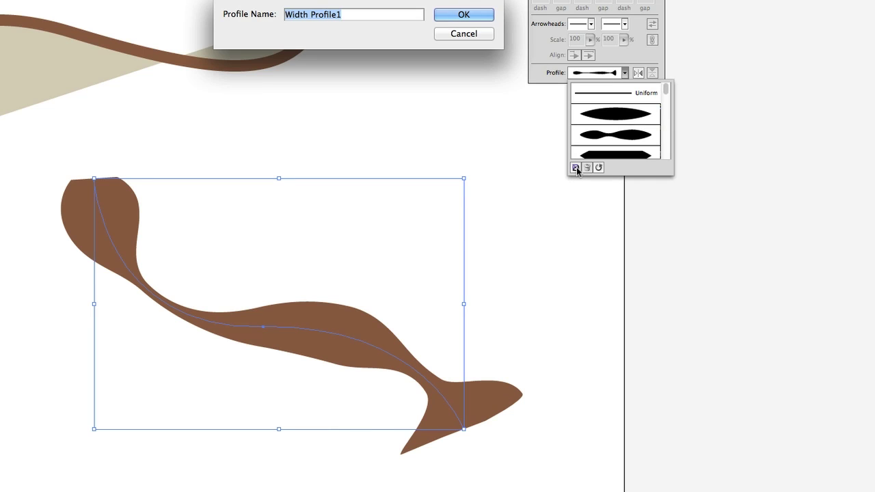
pyautogui.write('Crazy')
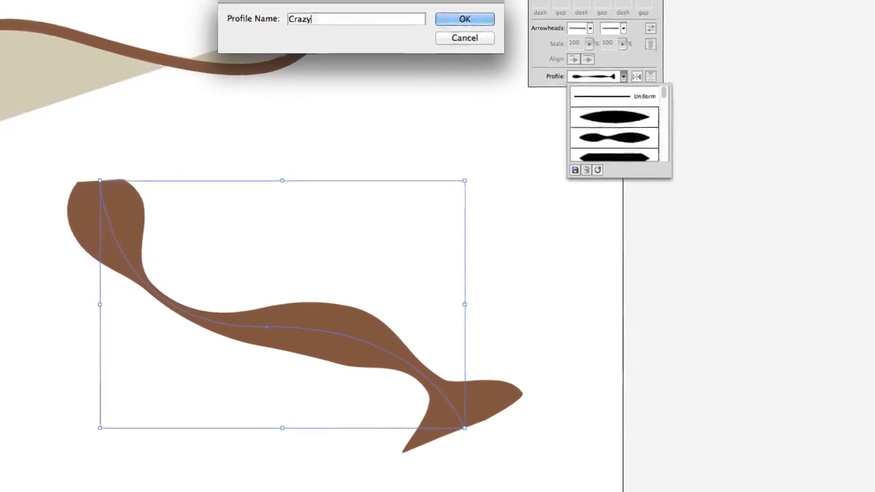
pyautogui.press('Return')
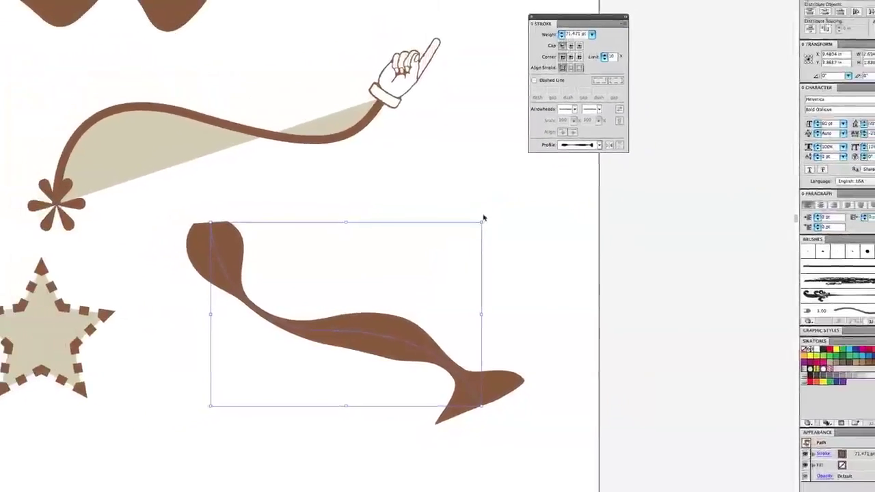
pyautogui.click(474, 185)
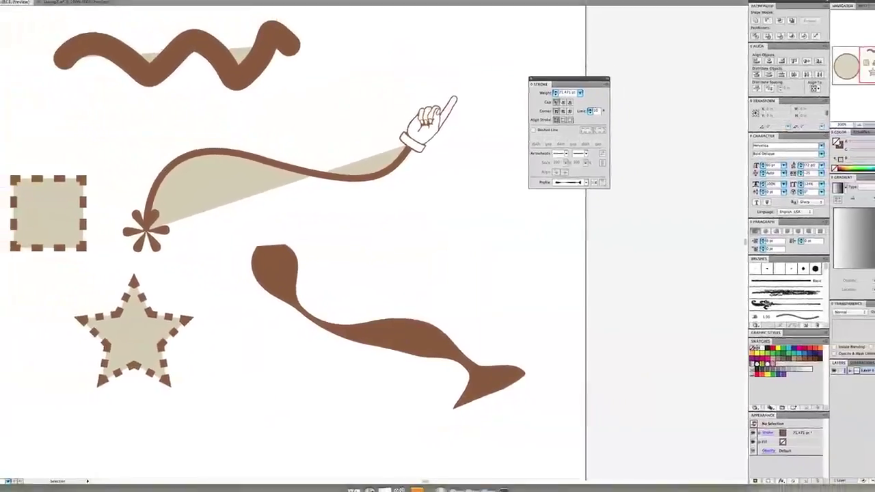
# Step: Draw a vertical line about 1.31 in long beside the pointing hand and apply the Crazy width profile to it
pyautogui.press('\\')
pyautogui.moveTo(480, 183); pyautogui.dragTo(487, 292)
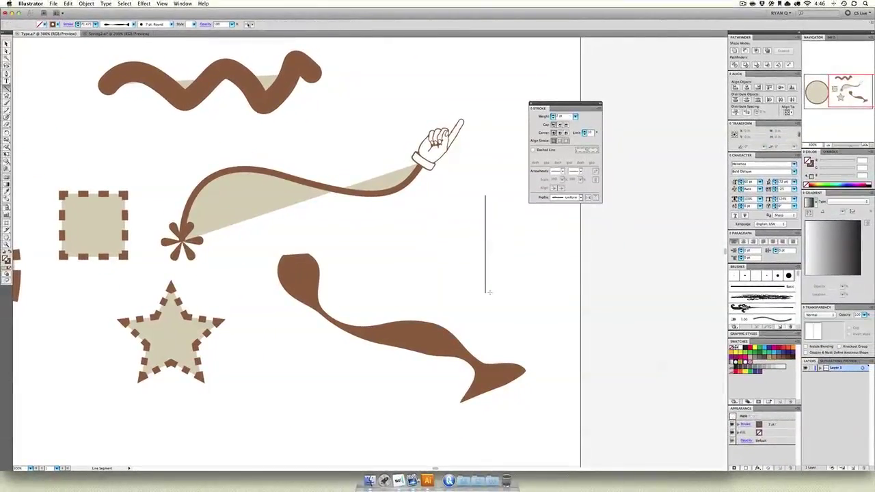
pyautogui.click(585, 197)
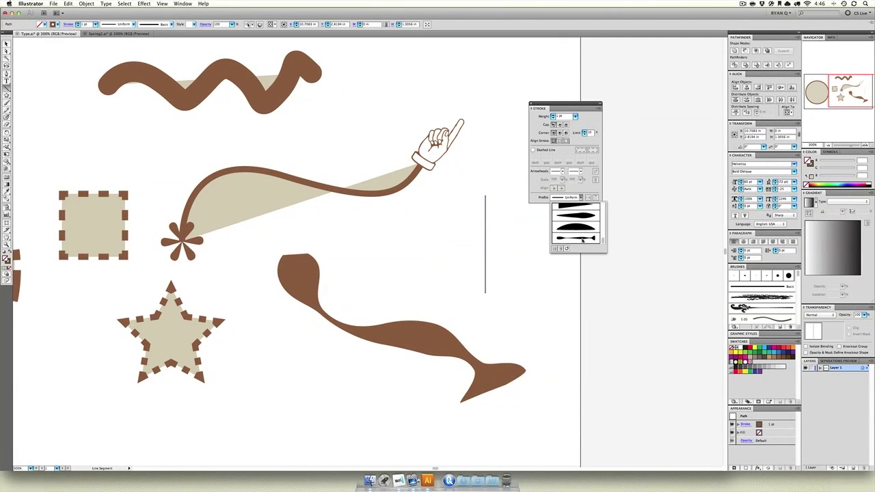
pyautogui.click(582, 239)
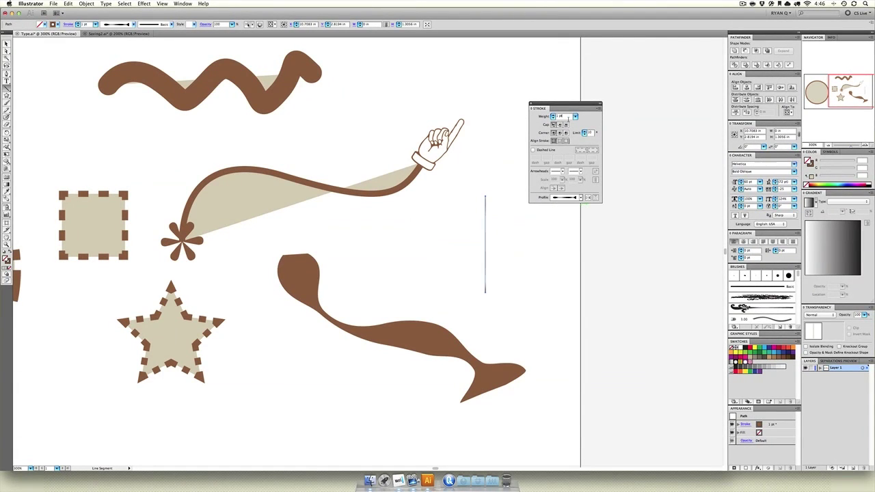
# Step: Set the vertical line's stroke weight to 12 pt, raise it gradually to 30 pt, and deselect the line
pyautogui.write('12')
pyautogui.press('Return')
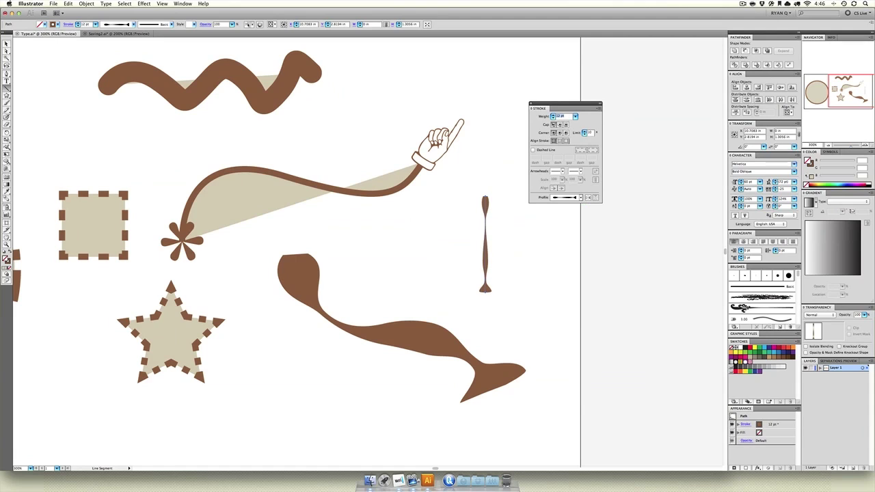
pyautogui.press('Up')
pyautogui.press('Up')
pyautogui.press('Up')
pyautogui.press('Up')
pyautogui.press('Up')
pyautogui.press('Up')
pyautogui.press('Up')
pyautogui.press('Up')
pyautogui.press('Up')
pyautogui.press('Up')
pyautogui.press('Up')
pyautogui.press('Up')
pyautogui.press('Up')
pyautogui.press('Up')
pyautogui.press('Up')
pyautogui.press('Up')
pyautogui.press('Up')
pyautogui.press('Up')
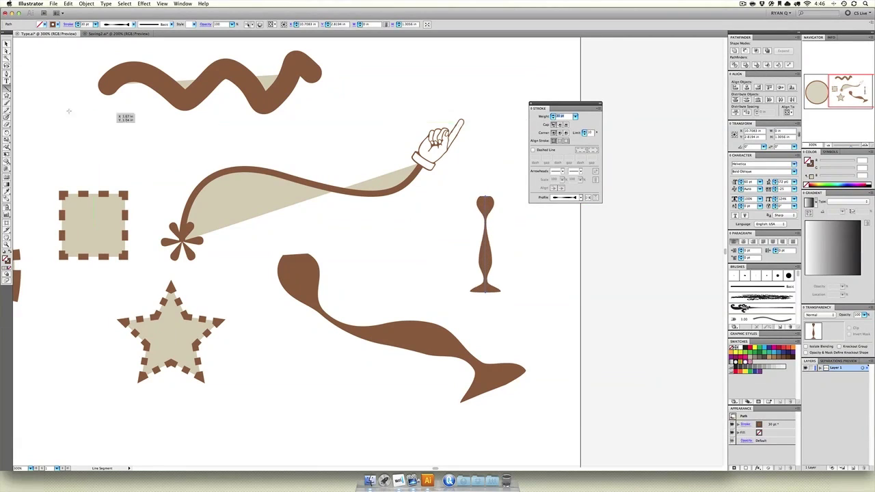
pyautogui.click(530, 324)
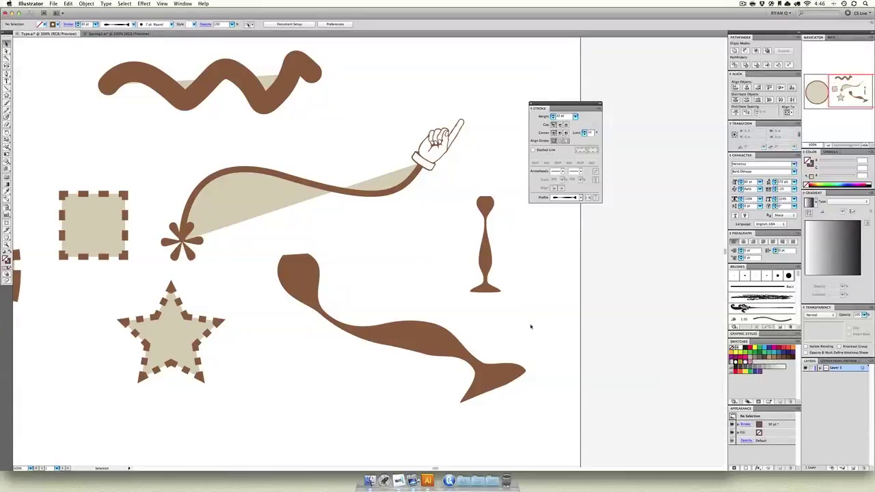
# Step: Draw an open flowing curve about 1.32 in wide and 3.34 in high with the Pen tool around the short vertical shape
pyautogui.moveTo(523, 309); pyautogui.dragTo(482, 226)
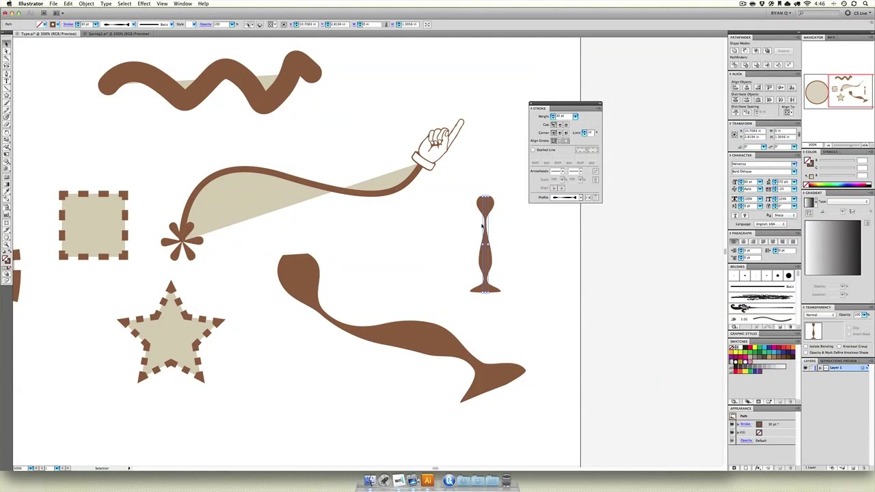
pyautogui.press('super+minus')
pyautogui.press('super+minus')
pyautogui.click(383, 265)
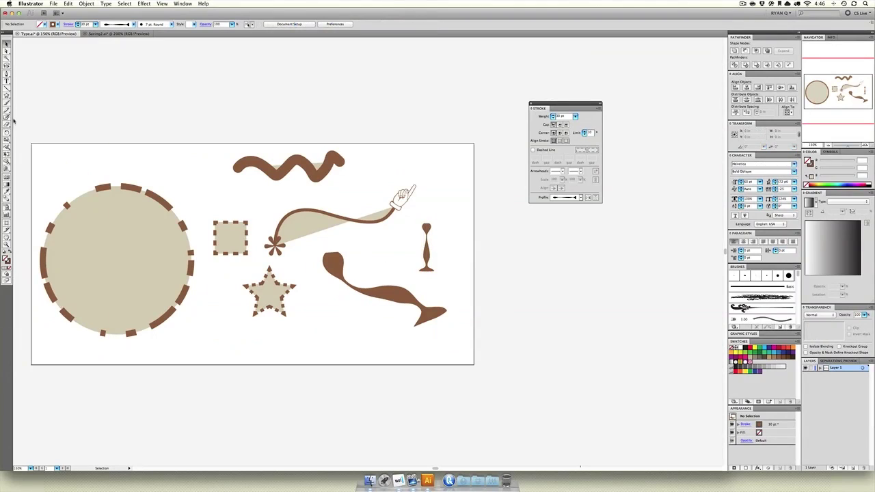
pyautogui.click(412, 156)
pyautogui.moveTo(445, 169); pyautogui.dragTo(453, 209)
pyautogui.click(444, 278)
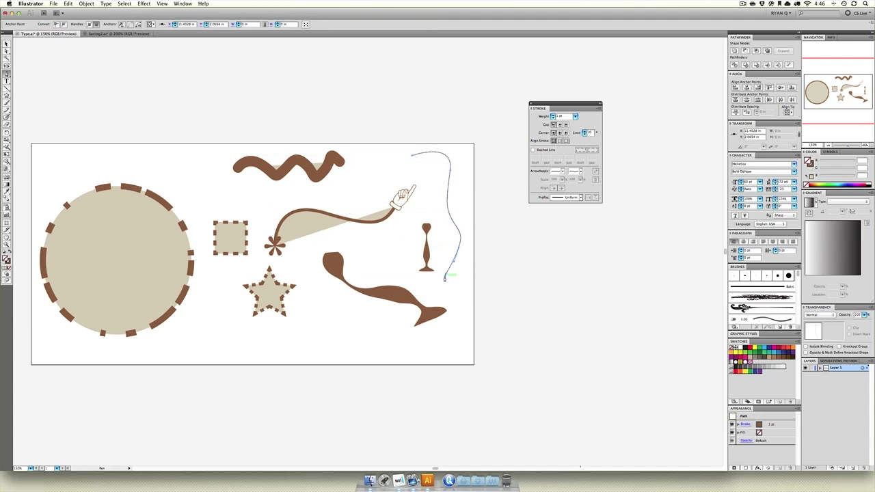
pyautogui.press('v')
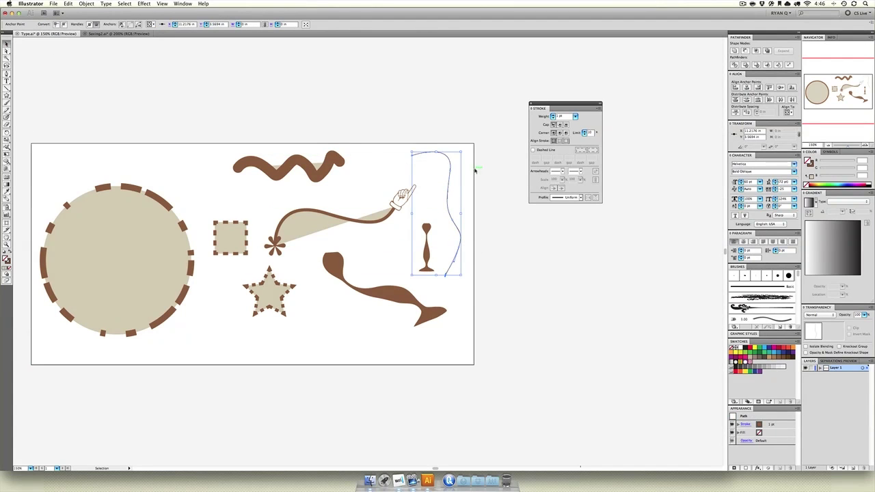
# Step: Apply the Crazy width profile to the new curve at 24 pt and move the curve down about 0.45 in
pyautogui.click(580, 198)
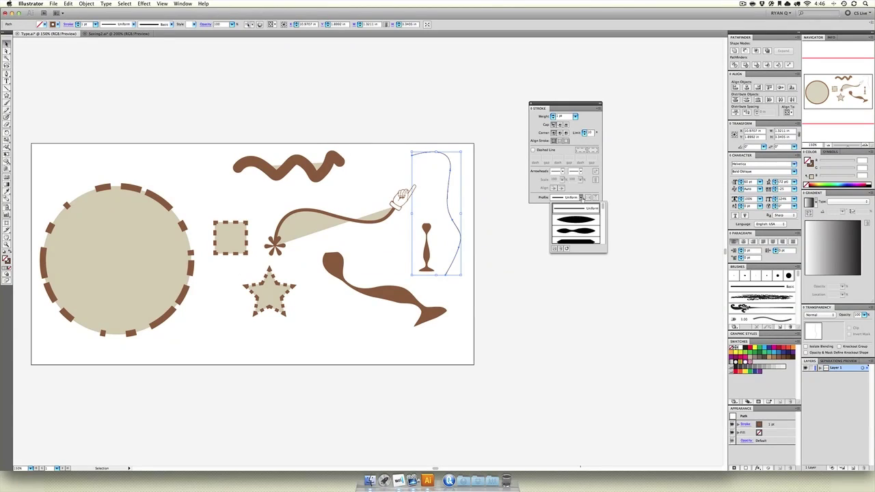
pyautogui.click(574, 240)
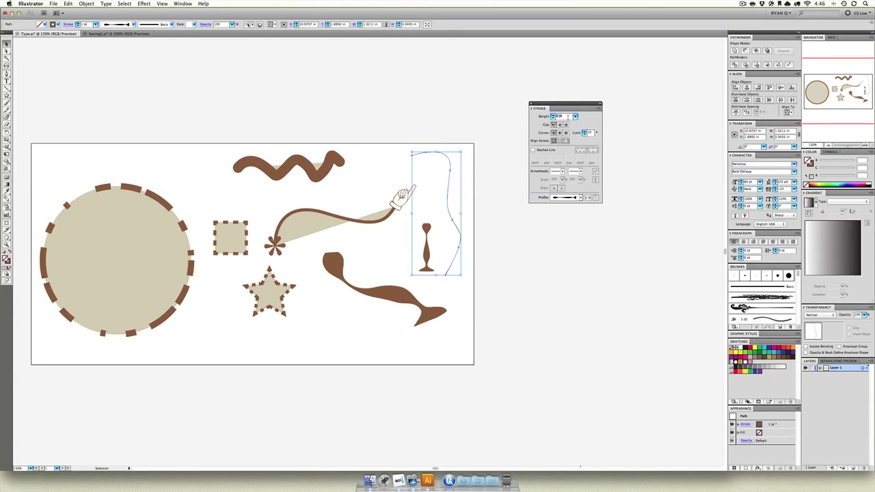
pyautogui.write('24')
pyautogui.press('Return')
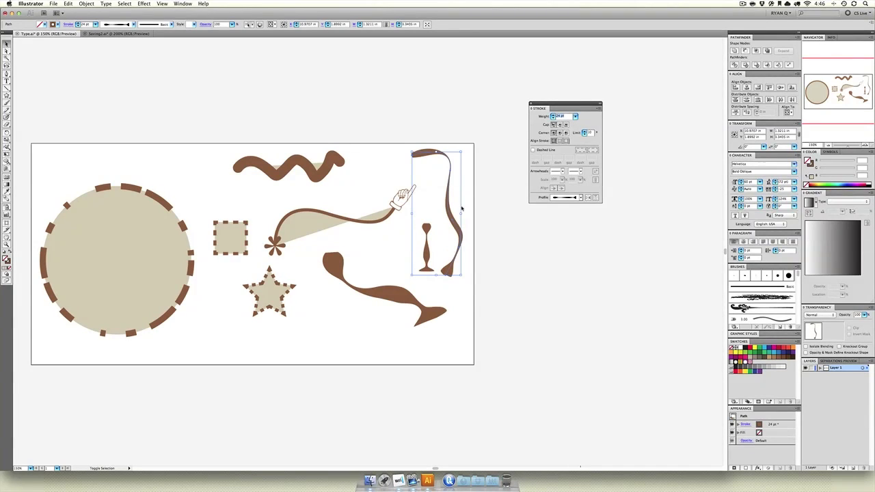
pyautogui.hotkey('shift', 'w')
pyautogui.moveTo(452, 246); pyautogui.dragTo(460, 252)
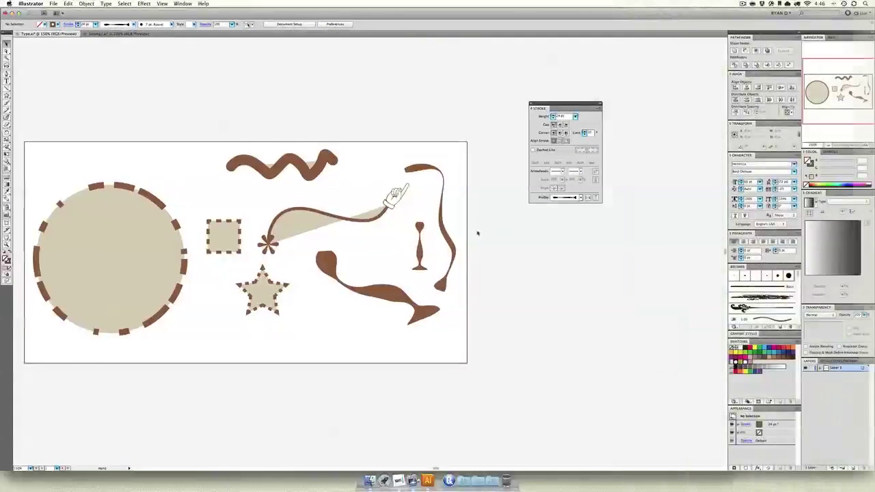
# Step: Move the large Crazy-profile S-curve to the artboard's upper-left corner, above the dashed circle
pyautogui.moveTo(126, 238); pyautogui.dragTo(158, 254)
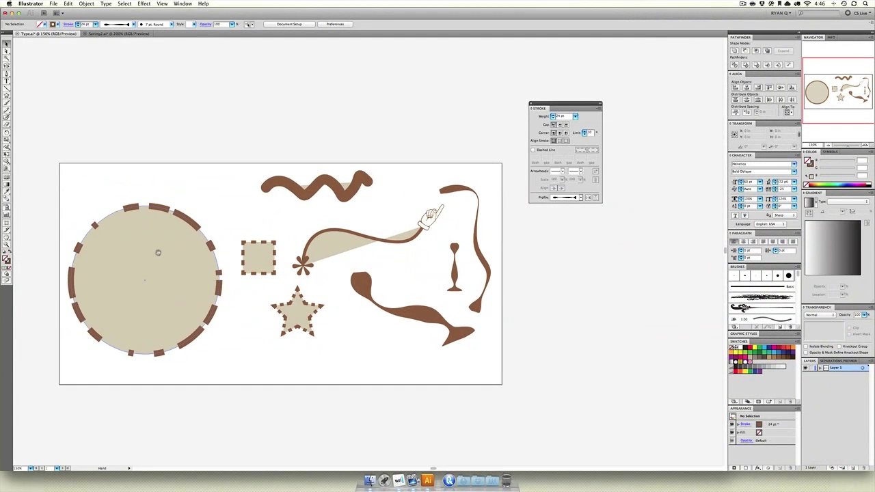
pyautogui.click(864, 145)
pyautogui.hscroll(3, 280, 276)
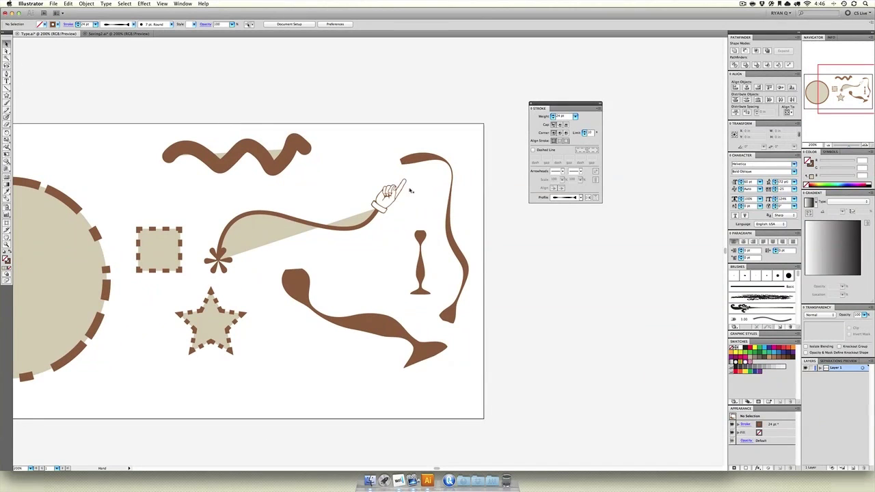
pyautogui.click(454, 195)
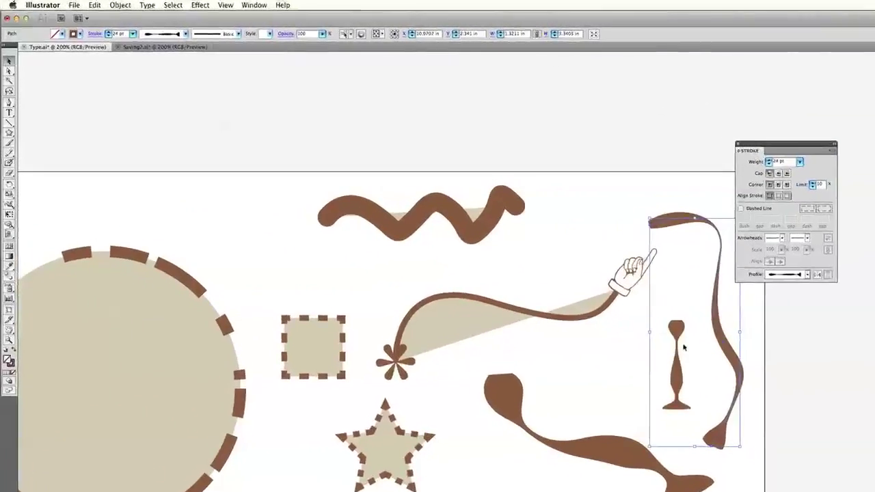
pyautogui.hscroll(-10, 715, 391)
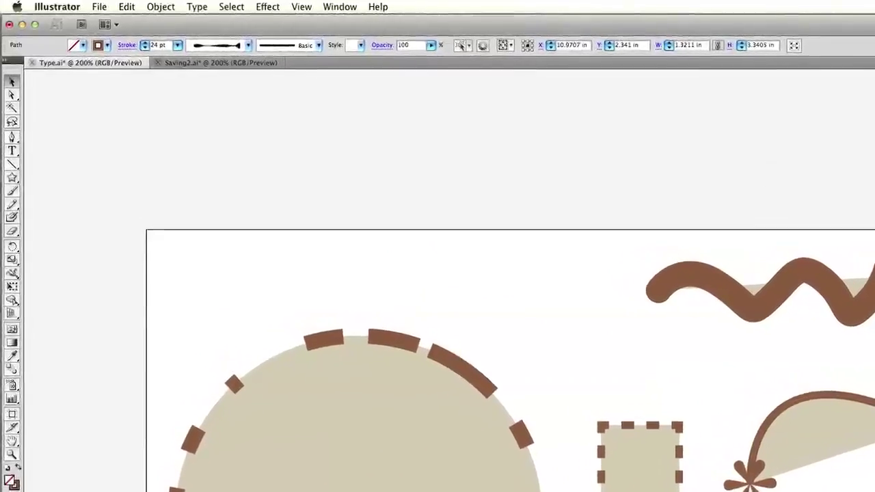
pyautogui.moveTo(841, 472)
pyautogui.mouseDown()
pyautogui.moveTo(465, 253)
pyautogui.moveTo(331, 198)
pyautogui.mouseUp()
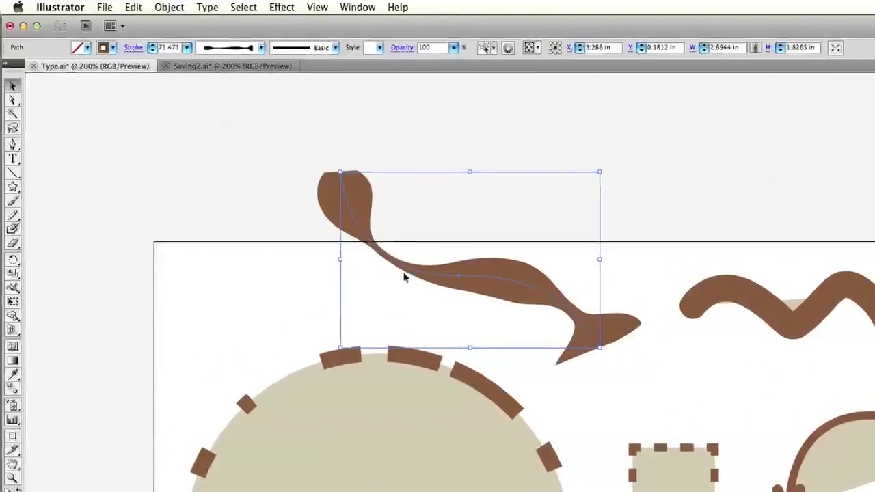
# Step: Select the Crazy-profile S-curve together with the dashed circle and apply Expand Appearance to the selection
pyautogui.moveTo(472, 140)
pyautogui.mouseDown()
pyautogui.moveTo(366, 383)
pyautogui.moveTo(276, 491)
pyautogui.mouseUp()
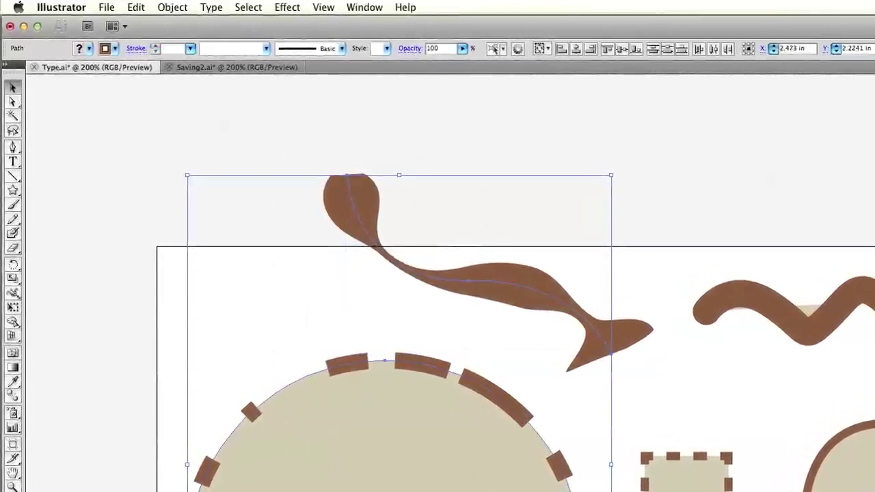
pyautogui.click(182, 6)
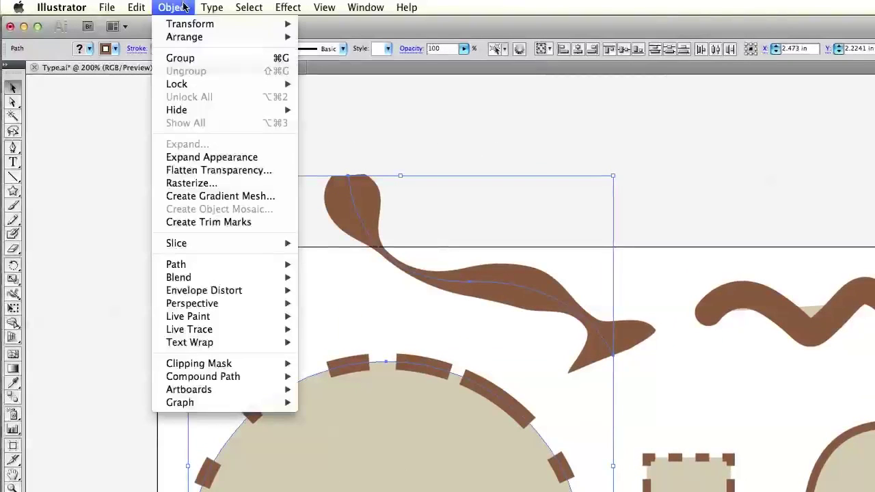
pyautogui.click(231, 162)
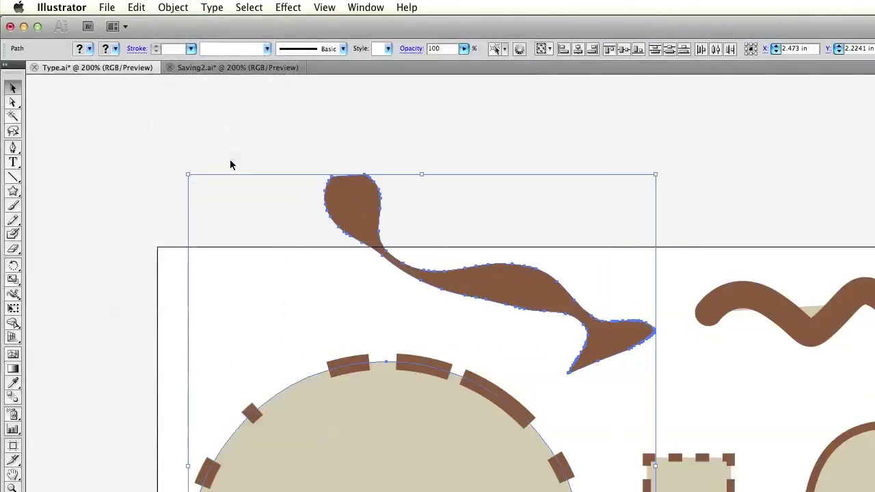
pyautogui.click(225, 240)
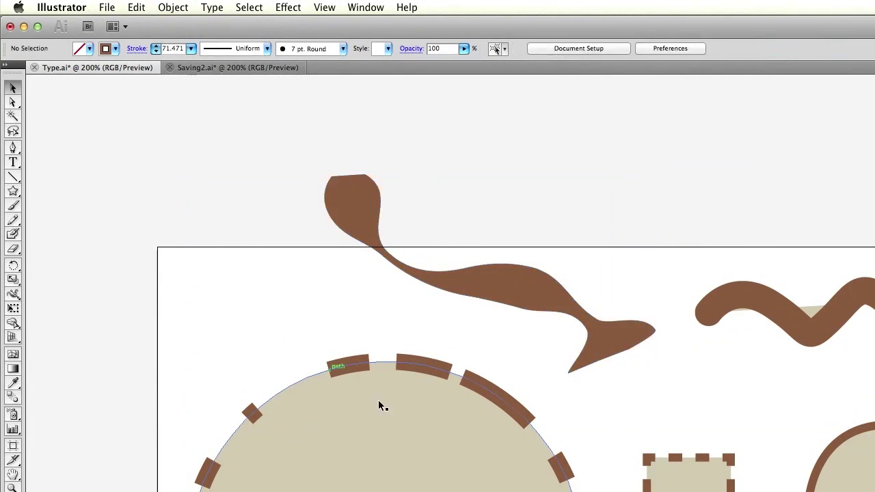
# Step: Expand the large dashed circle's fill and stroke into editable shapes, then deselect it
pyautogui.click(410, 380)
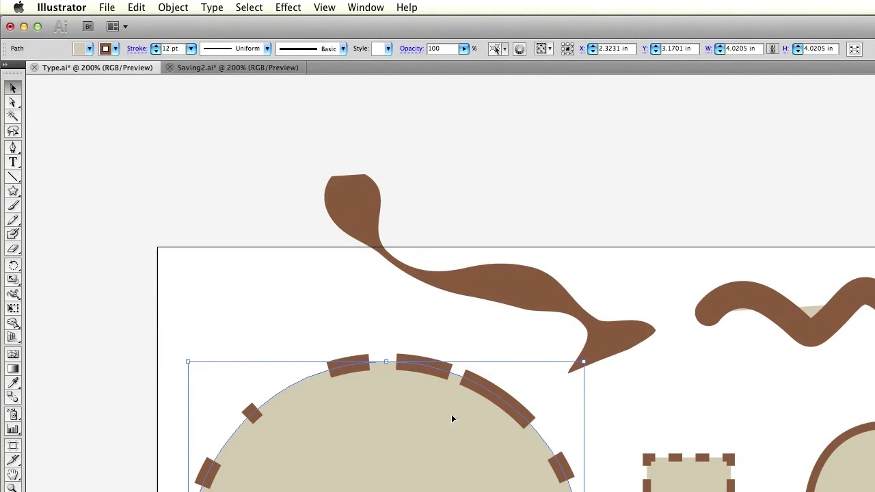
pyautogui.click(172, 6)
pyautogui.click(170, 142)
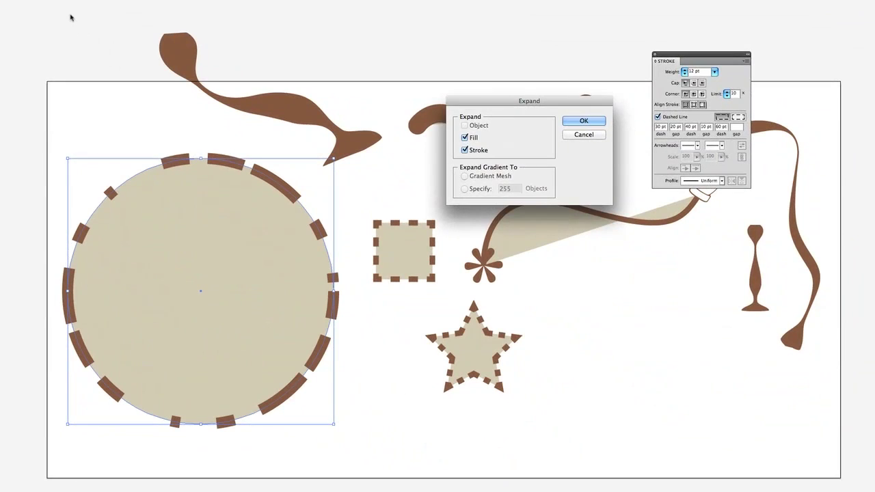
pyautogui.press('Return')
pyautogui.click(69, 39)
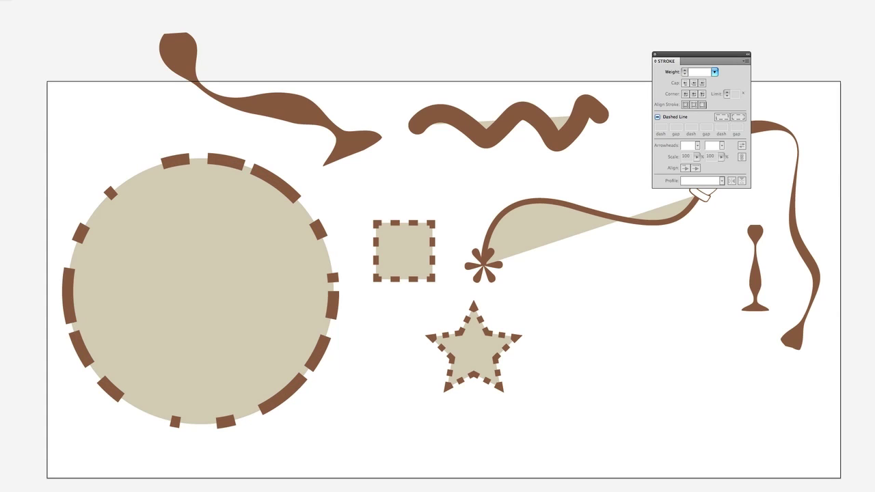
# Step: Compare the artwork in Outline and Preview views, examining the paths of the expanded S-curve against the unexpanded strokes
pyautogui.hotkey('ctrl', 'y')
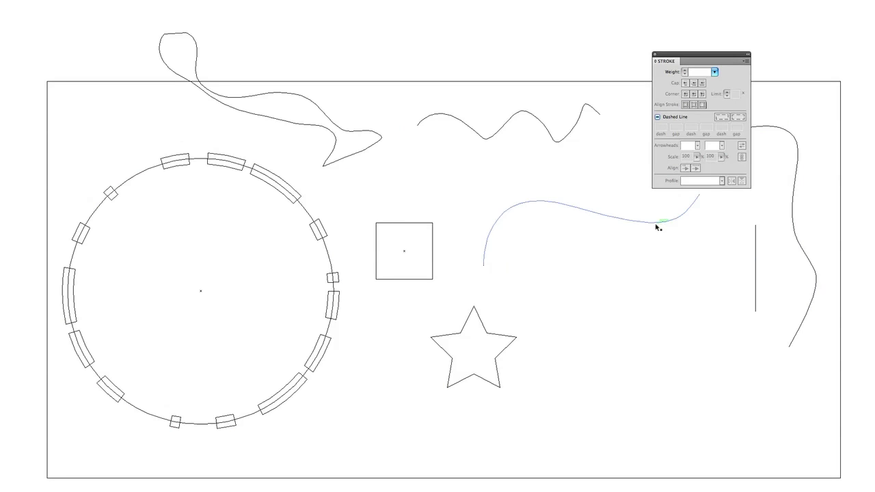
pyautogui.hotkey('ctrl', 'y')
pyautogui.hotkey('ctrl', 'y')
pyautogui.hotkey('ctrl', 'y')
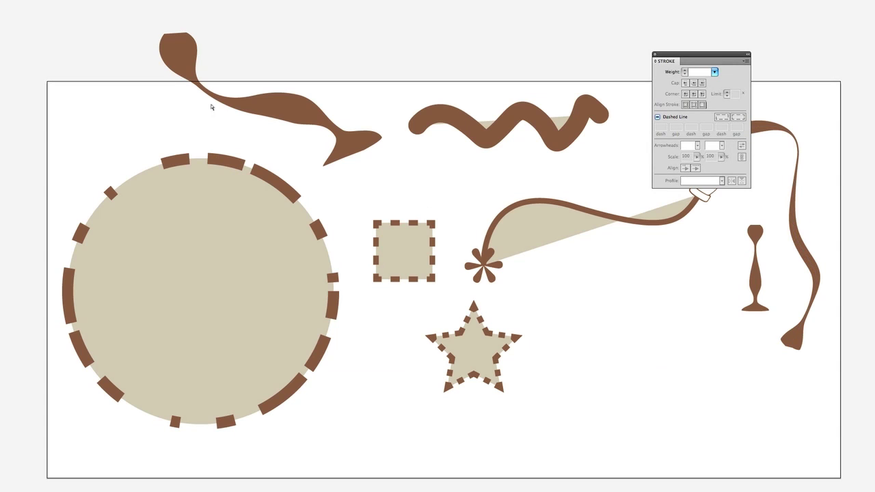
pyautogui.click(254, 105)
pyautogui.hotkey('ctrl', 'y')
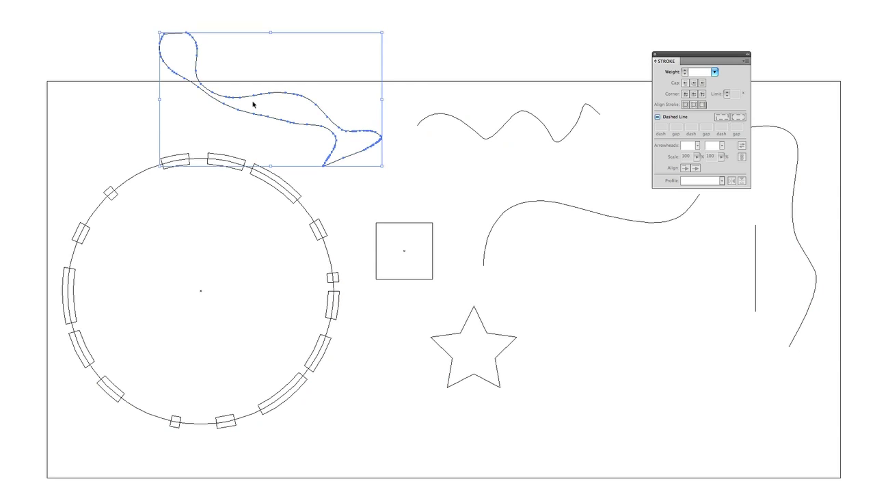
pyautogui.click(321, 89)
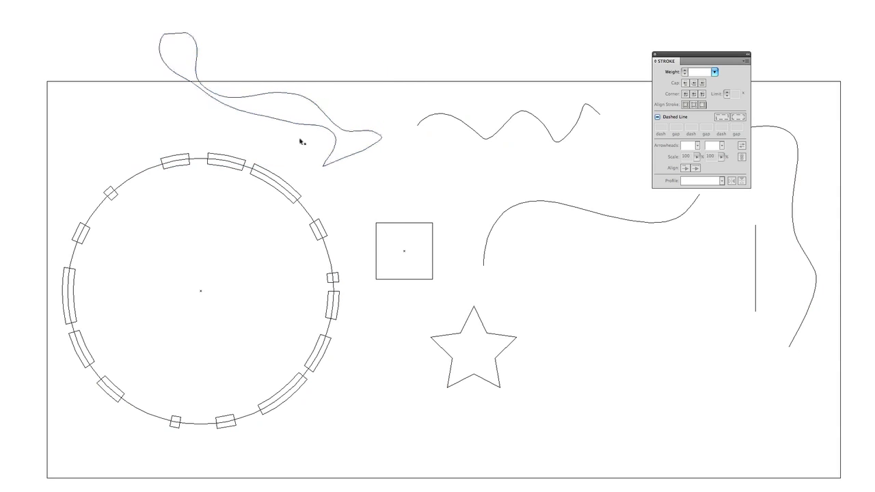
# Step: Return to Preview, ungroup the expanded circle, and move its set of dashes up and left off the beige disc
pyautogui.click(276, 172)
pyautogui.hotkey('ctrl', 'y')
pyautogui.rightClick(272, 176)
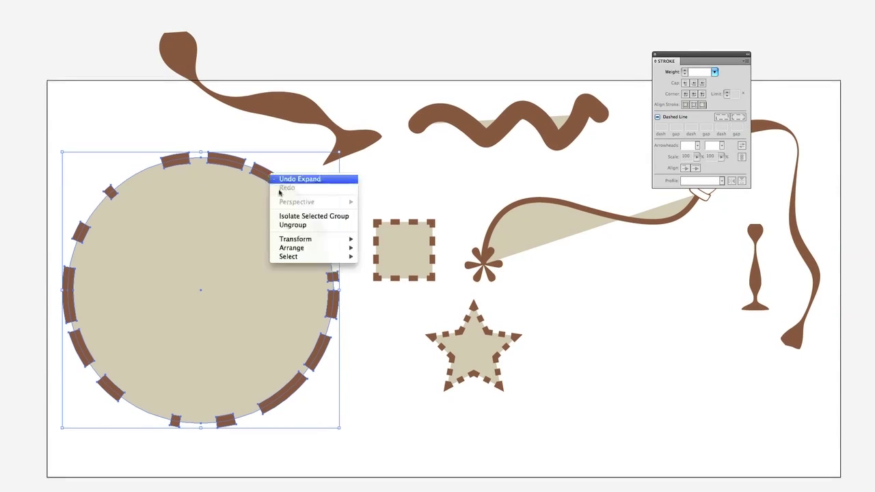
pyautogui.click(294, 225)
pyautogui.click(291, 166)
pyautogui.moveTo(222, 162); pyautogui.dragTo(110, 57)
# Step: Ungroup the circle's dashes and move two of the upper dashes individually away from the rest
pyautogui.hscroll(-2, 110, 57)
pyautogui.rightClick(110, 54)
pyautogui.click(140, 106)
pyautogui.moveTo(115, 54); pyautogui.dragTo(120, 4)
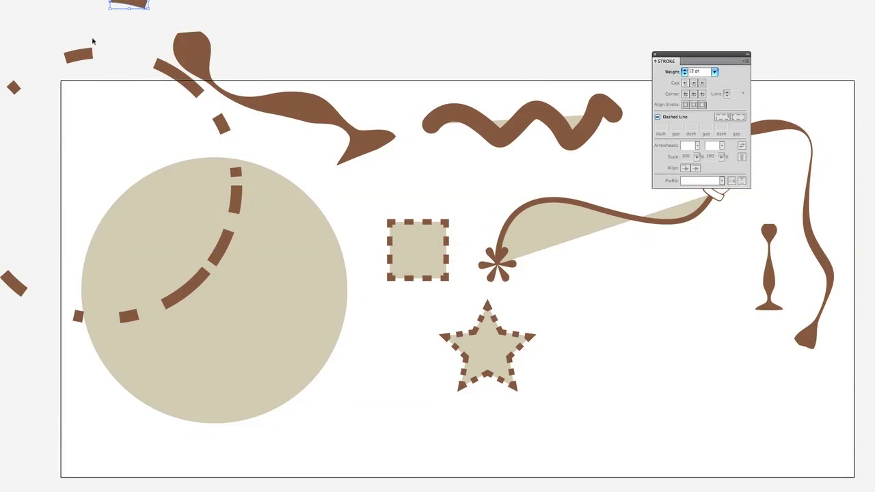
pyautogui.moveTo(80, 53); pyautogui.dragTo(62, 19)
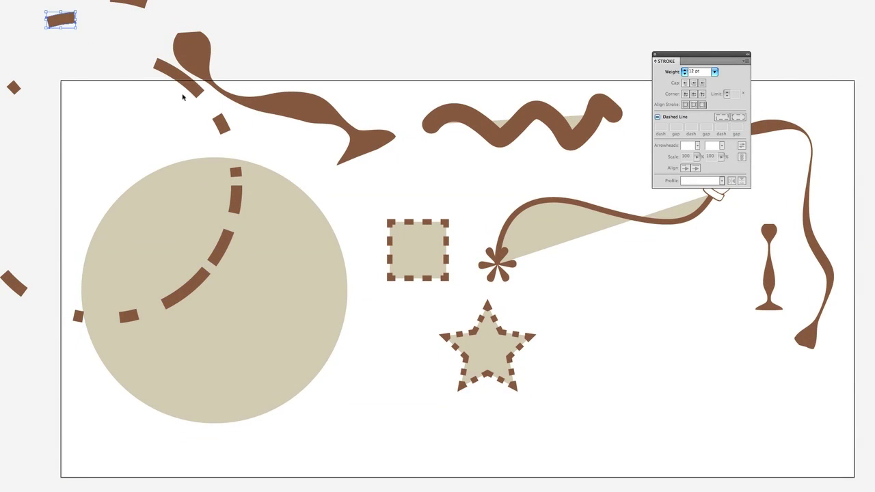
pyautogui.hotkey('ctrl', '-')
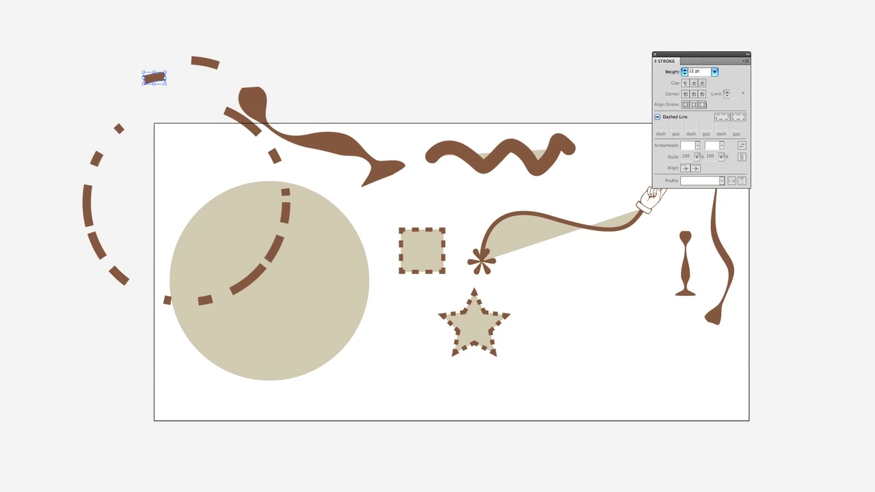
pyautogui.moveTo(651, 198)
pyautogui.mouseDown()
pyautogui.moveTo(523, 121)
pyautogui.moveTo(497, 129)
pyautogui.moveTo(581, 176)
pyautogui.mouseUp()
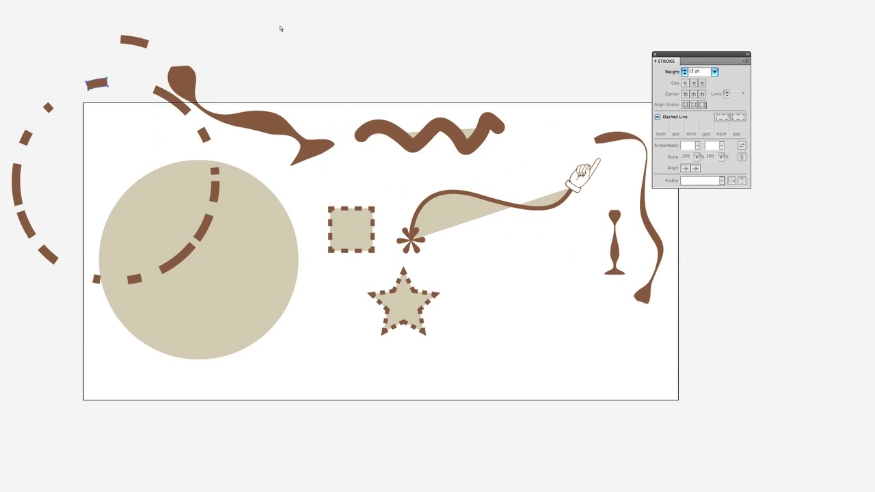
pyautogui.click(317, 46)
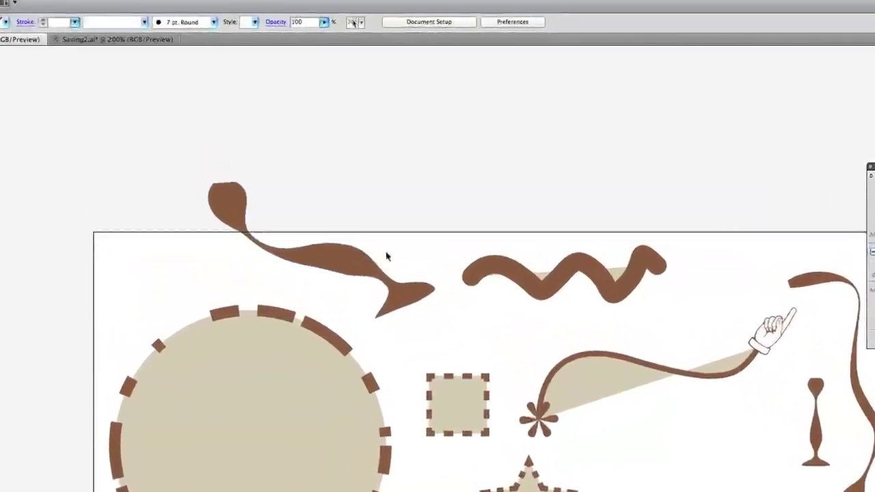
# Step: Move the thick brown zigzag curve above the artboard and expand its fill and stroke
pyautogui.click(482, 403)
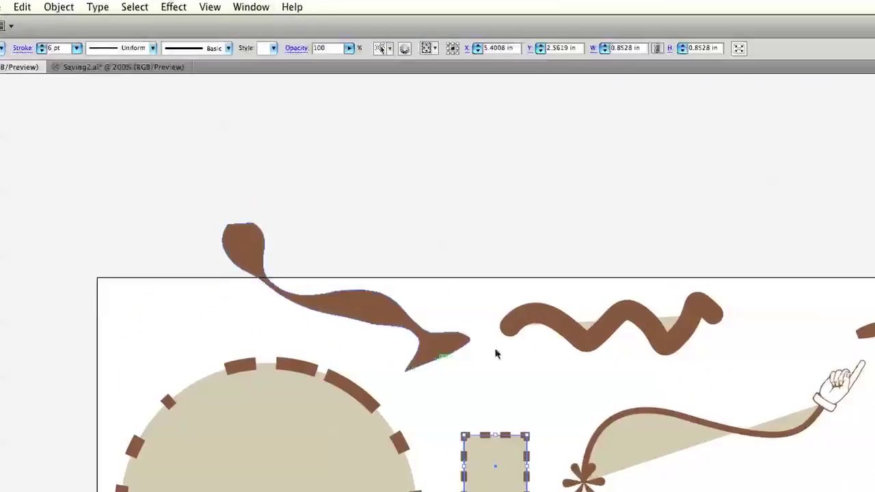
pyautogui.moveTo(596, 333)
pyautogui.mouseDown()
pyautogui.moveTo(555, 267)
pyautogui.moveTo(478, 211)
pyautogui.mouseUp()
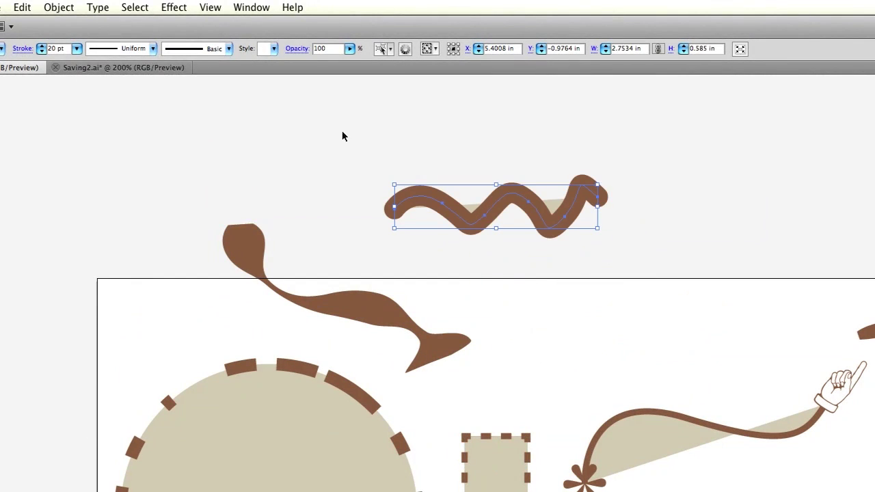
pyautogui.click(59, 7)
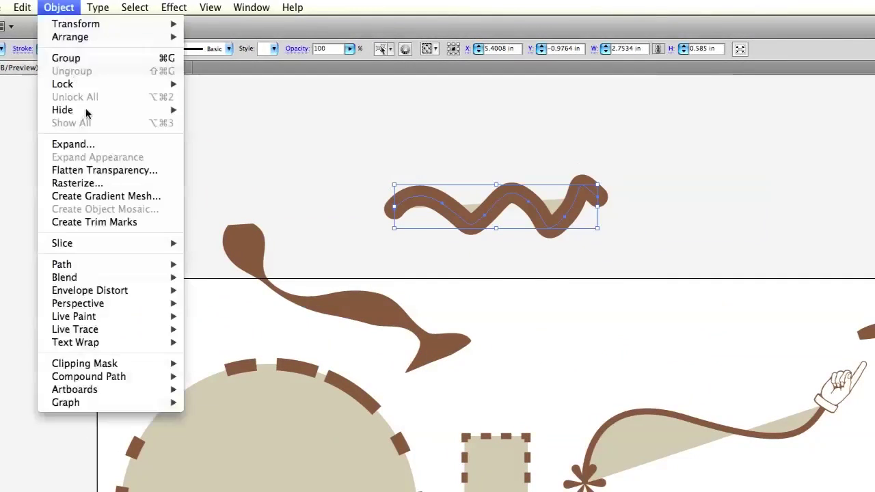
pyautogui.click(92, 144)
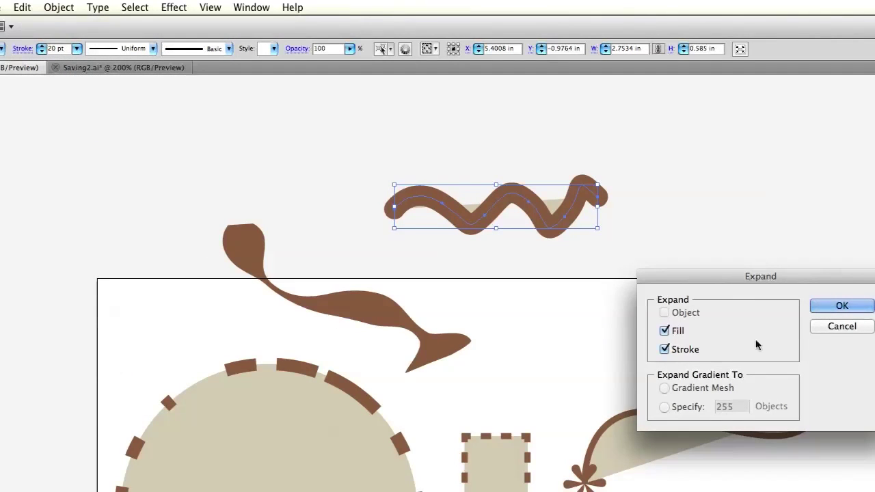
pyautogui.click(845, 308)
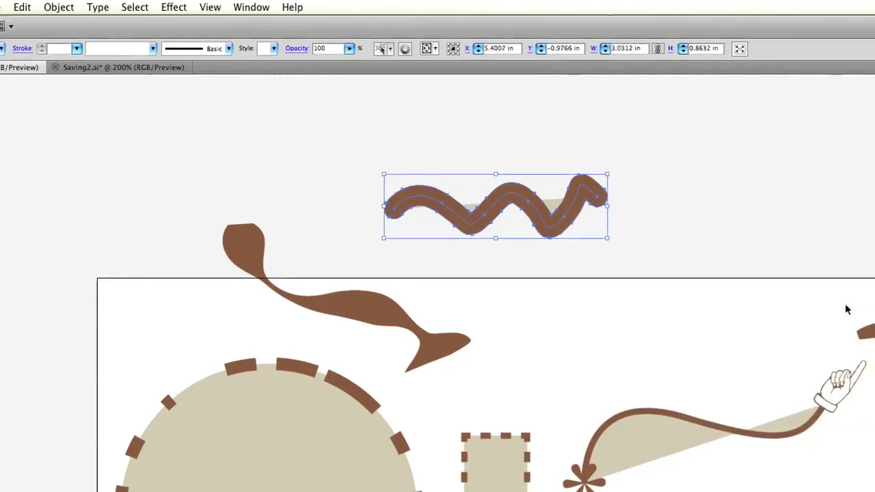
# Step: Ungroup the expanded zigzag and move its brown stroke shape back onto the artboard, away from the beige fill
pyautogui.rightClick(539, 209)
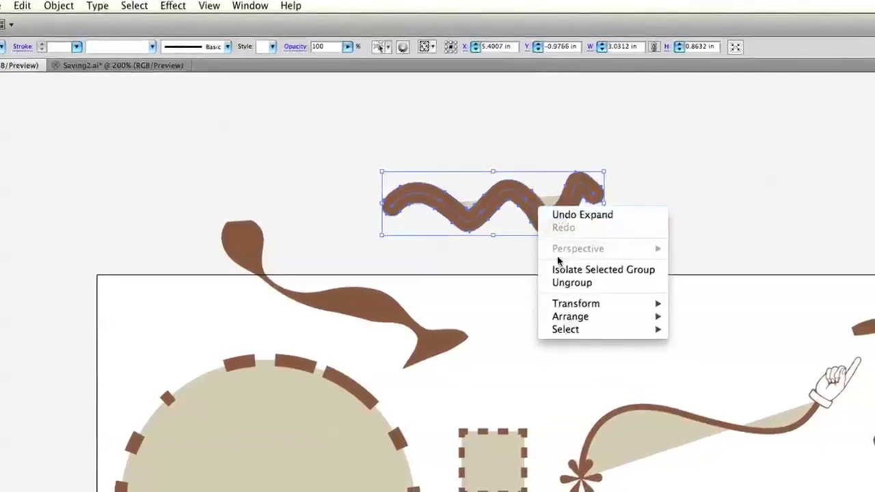
pyautogui.click(571, 285)
pyautogui.click(490, 284)
pyautogui.moveTo(512, 185); pyautogui.dragTo(658, 298)
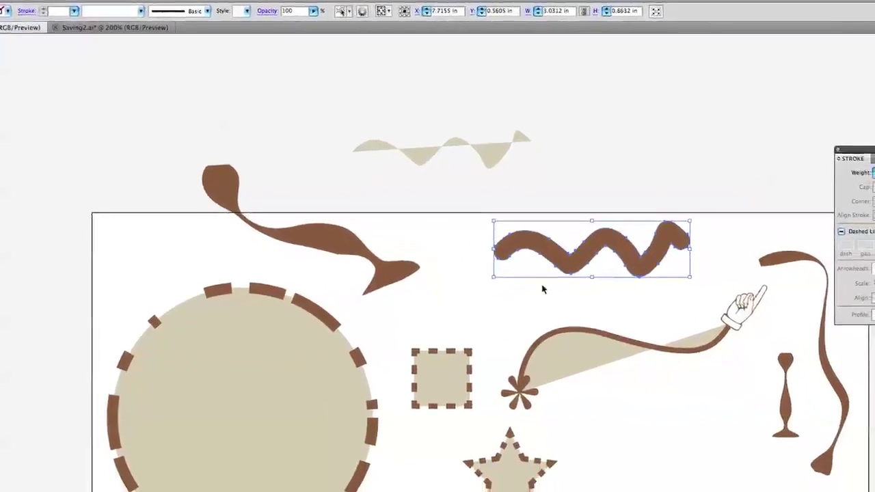
# Step: Move the beige zigzag fill slightly down and give it an 18 pt brown stroke
pyautogui.moveTo(483, 130); pyautogui.dragTo(461, 167)
pyautogui.moveTo(425, 127); pyautogui.dragTo(414, 90)
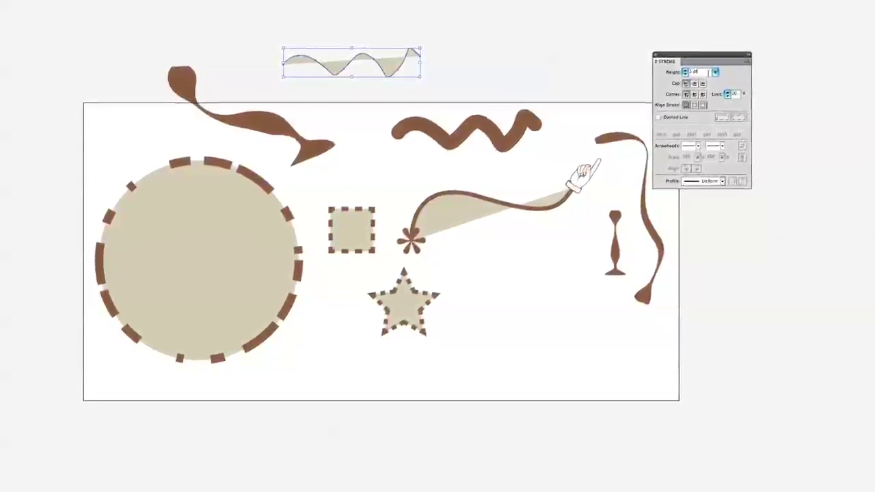
pyautogui.write('12')
pyautogui.press('Return')
pyautogui.click(471, 59)
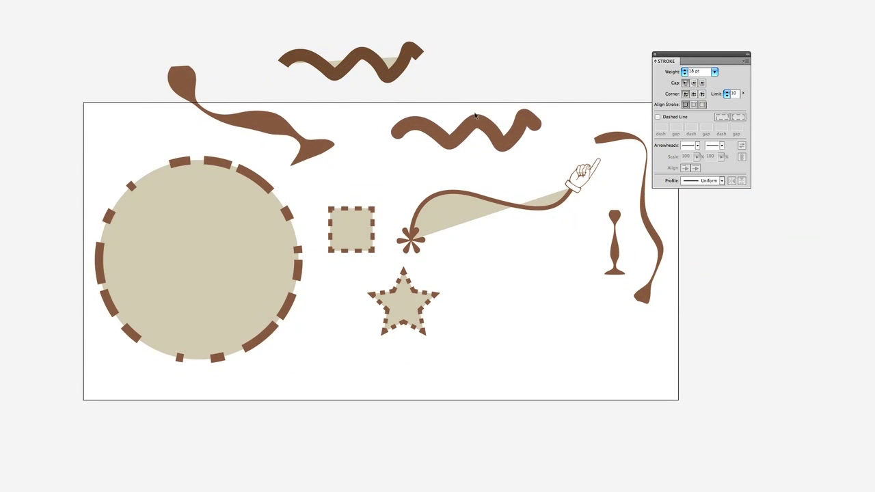
# Step: Move the expanded brown zigzag above the beige-filled one and recolor the beige one's stroke very dark brown
pyautogui.moveTo(475, 121); pyautogui.dragTo(440, 7)
pyautogui.click(402, 68)
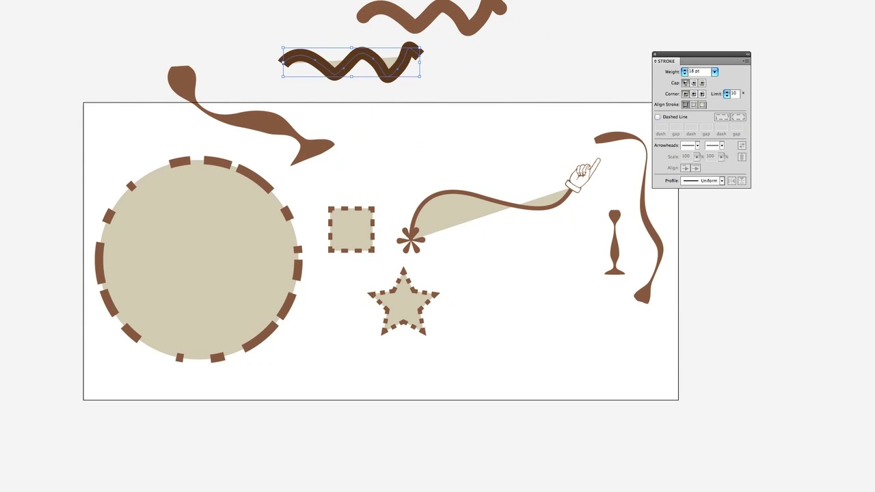
pyautogui.click(874, 332)
# Step: Move the expanded brown zigzag to sit directly above the dark-stroked one and outline it with a 12 pt teal stroke
pyautogui.moveTo(484, 20)
pyautogui.mouseDown()
pyautogui.moveTo(381, 10)
pyautogui.moveTo(451, 58)
pyautogui.mouseUp()
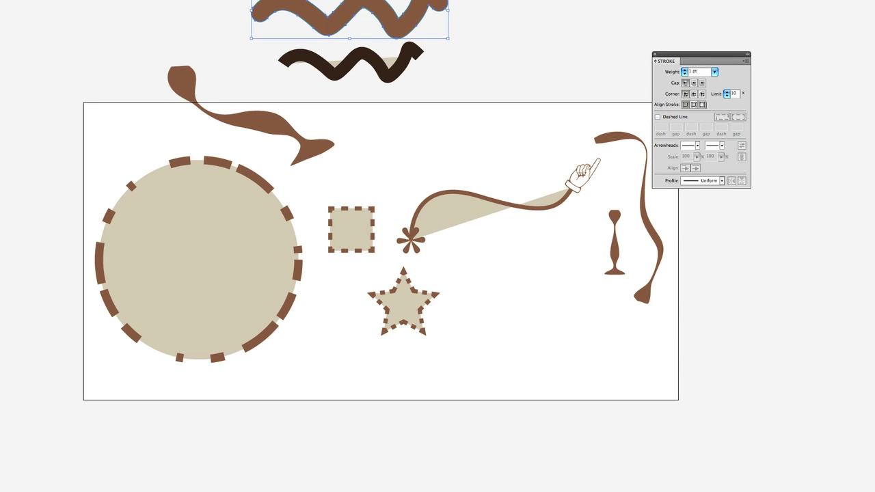
pyautogui.write('12')
pyautogui.click(485, 49)
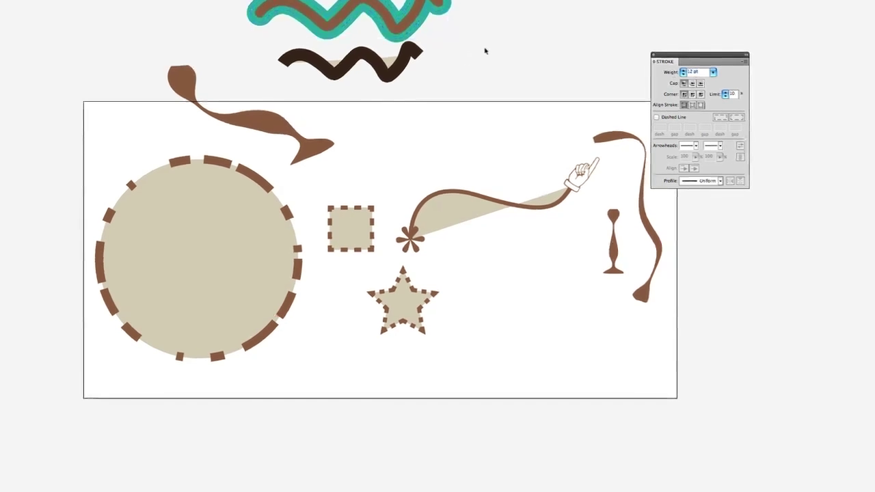